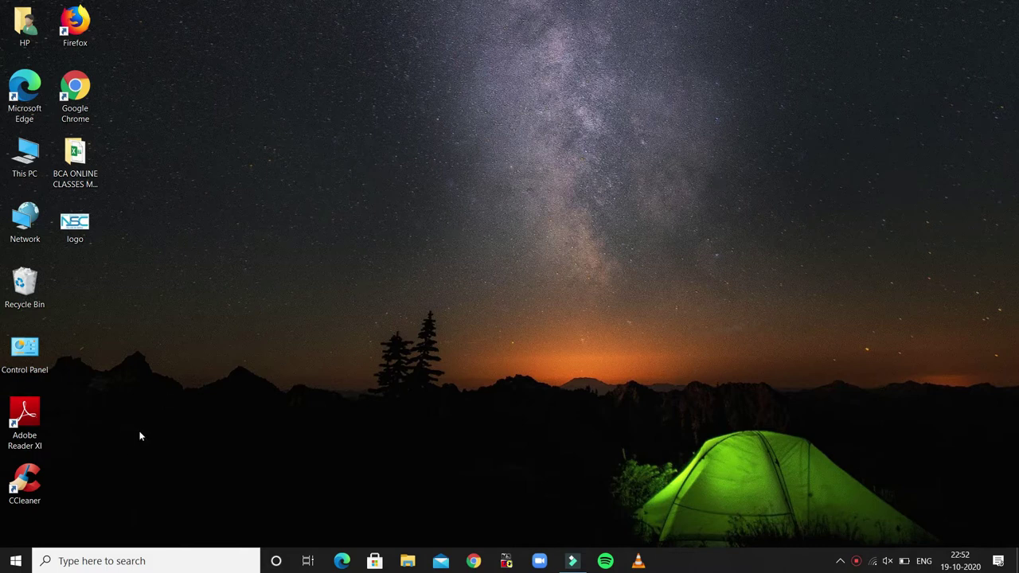
# Launch Excel and create a blank workbook.
pyautogui.click(17, 562)
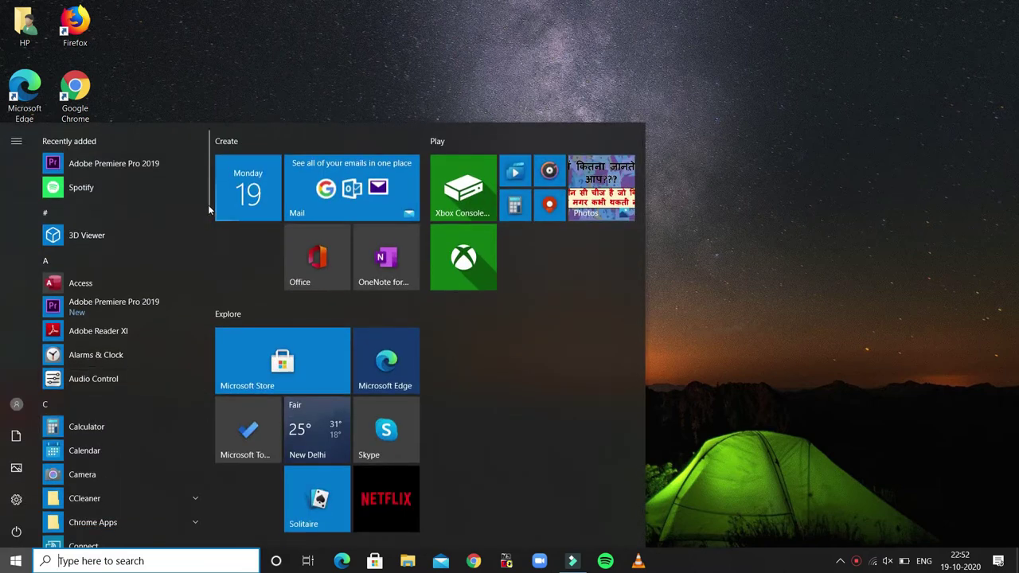
pyautogui.moveTo(208, 205); pyautogui.dragTo(206, 280)
pyautogui.click(114, 282)
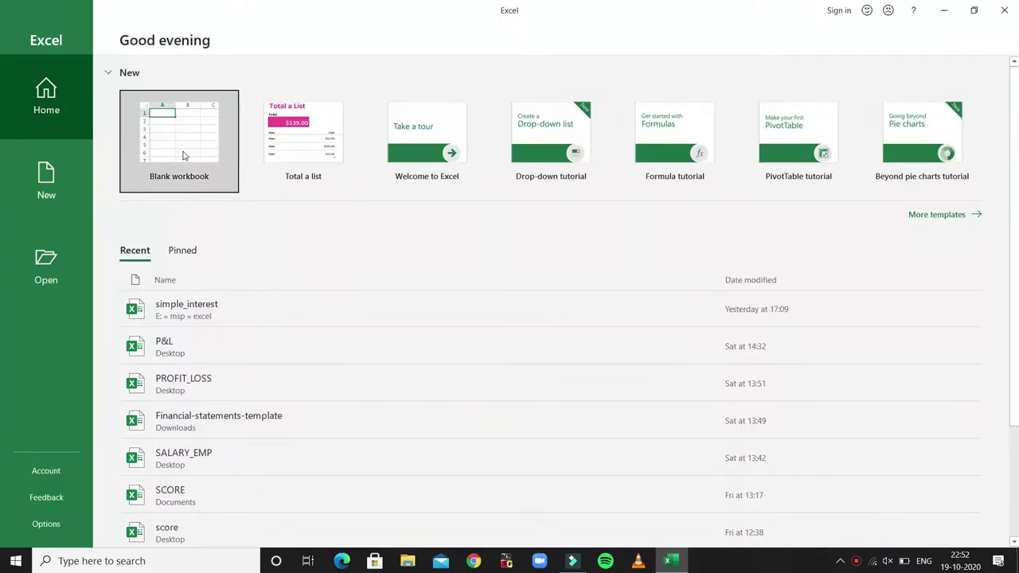
pyautogui.click(182, 155)
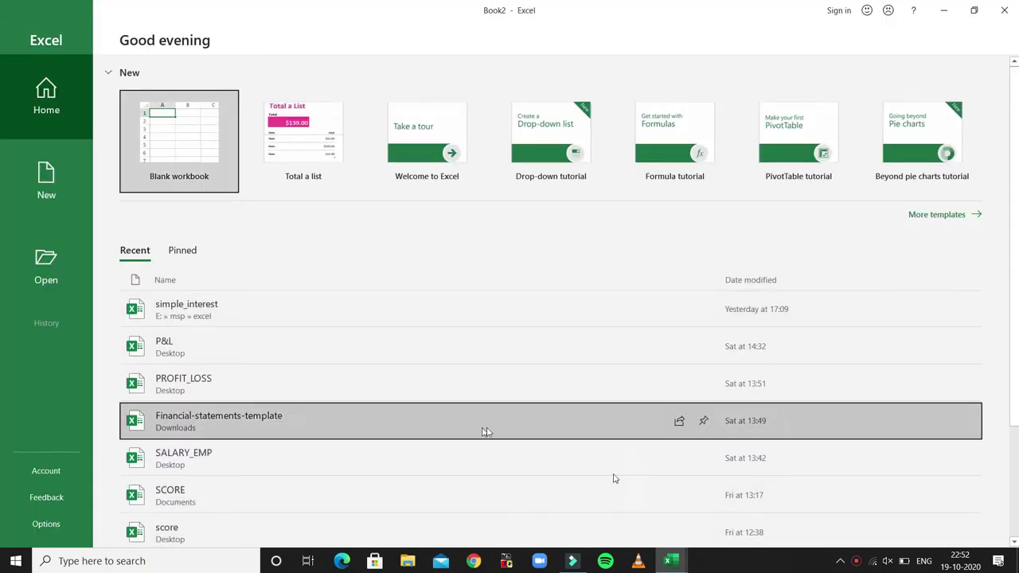
# Close the extra Book2 window and switch to the Book1 workbook.
pyautogui.moveTo(674, 566)
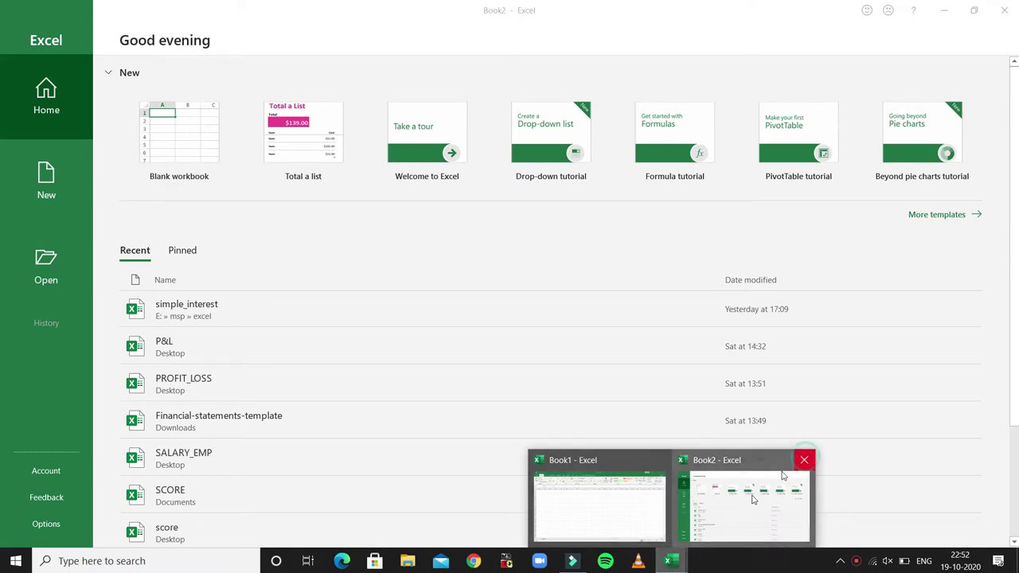
pyautogui.click(805, 460)
pyautogui.click(677, 506)
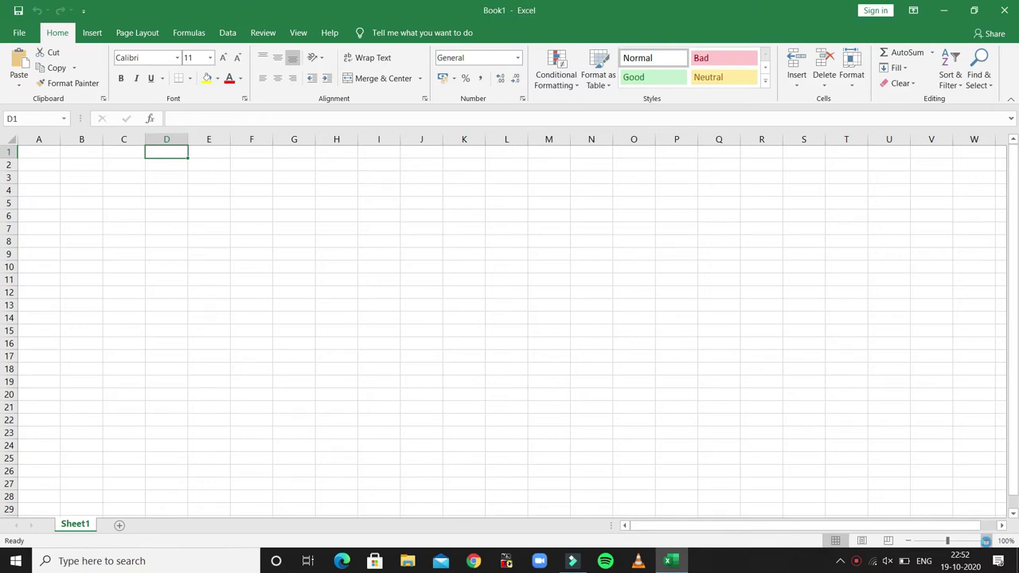
# Set the worksheet zoom to 180%.
pyautogui.click(986, 540)
pyautogui.click(986, 541)
pyautogui.click(986, 541)
pyautogui.click(986, 540)
pyautogui.click(987, 540)
pyautogui.click(987, 540)
pyautogui.click(986, 541)
pyautogui.click(986, 540)
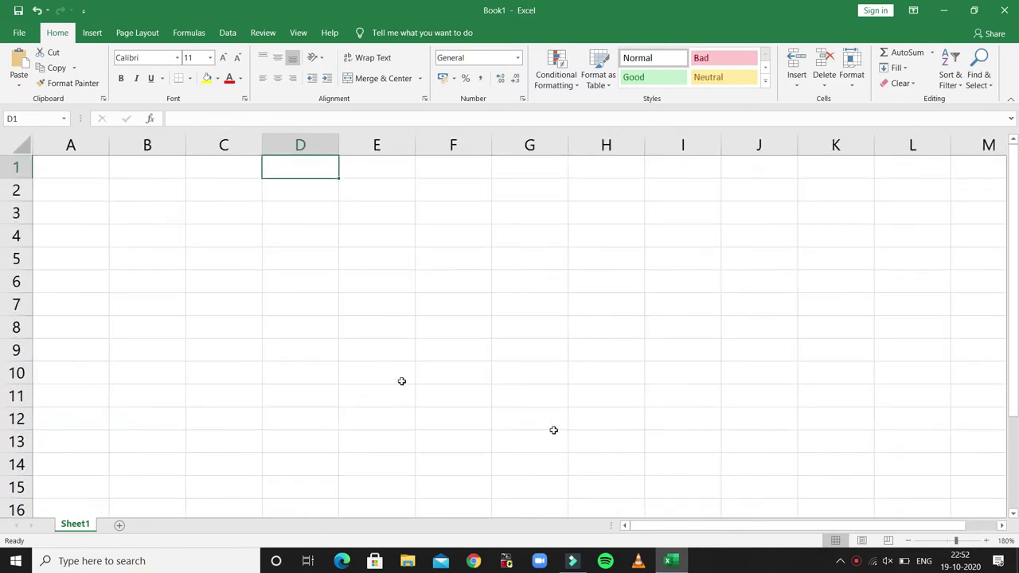
# Enter the numbers 1 to 10 down column A in cells A2 to A11.
pyautogui.click(84, 187)
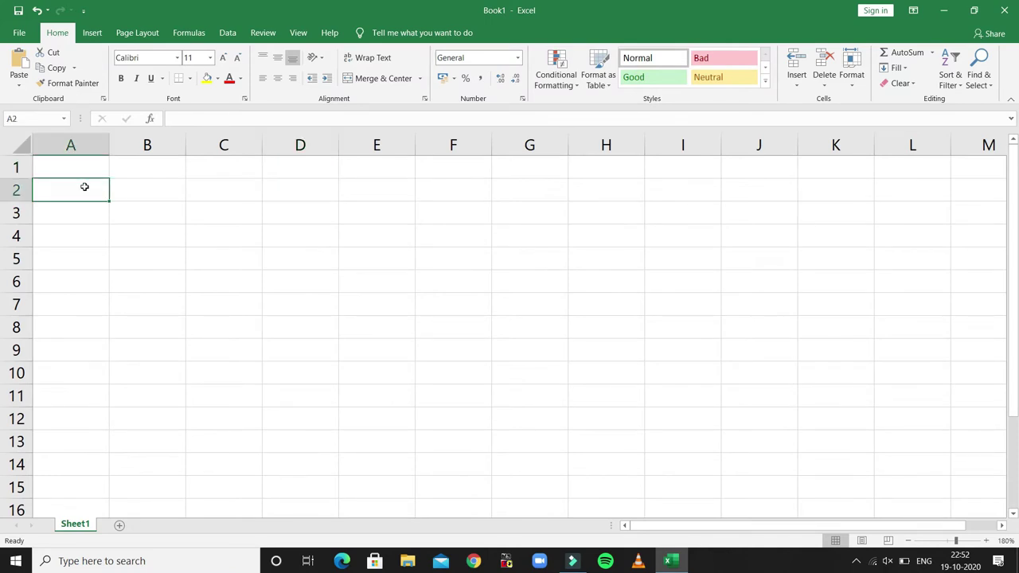
pyautogui.write('1')
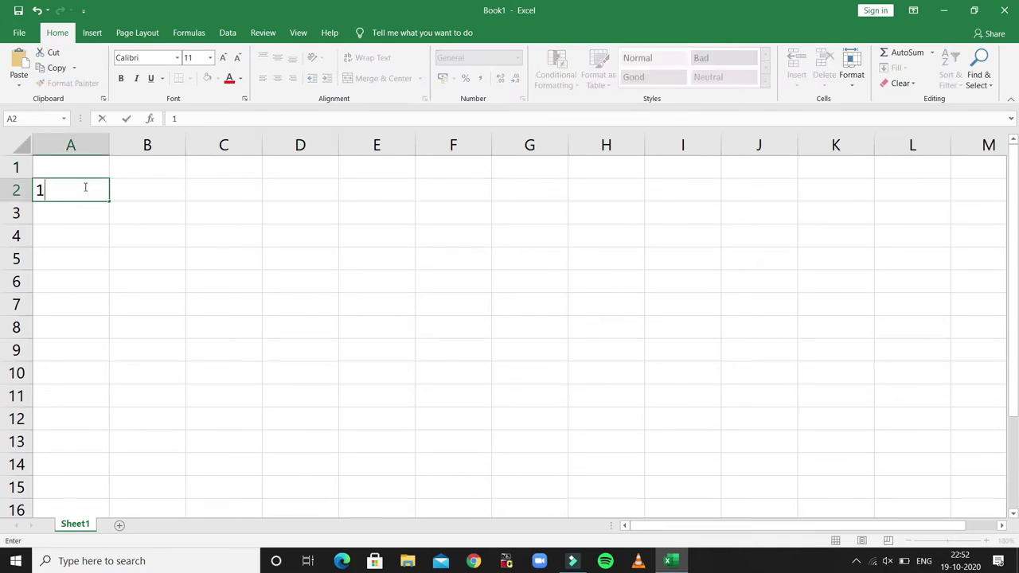
pyautogui.press('Return')
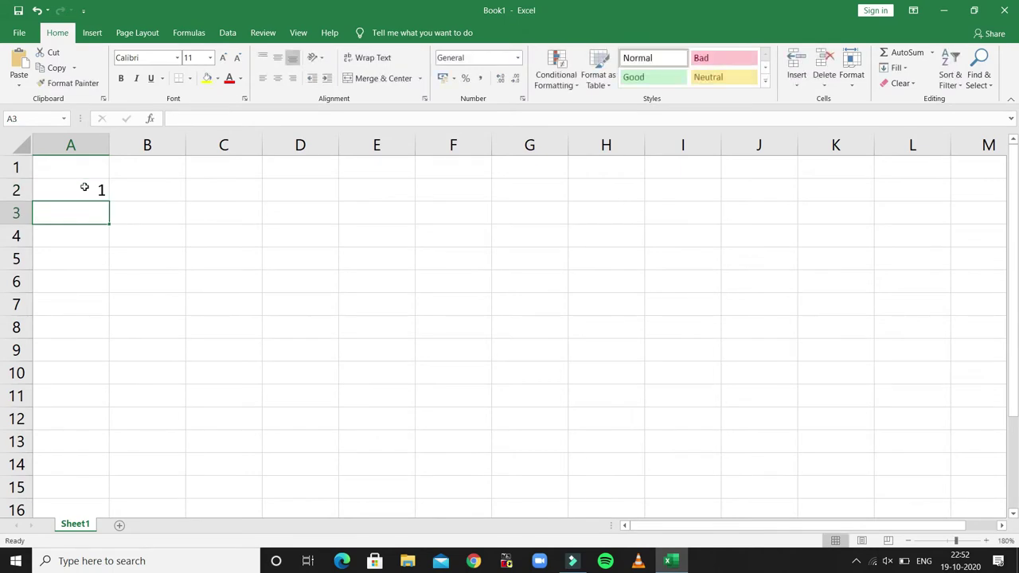
pyautogui.write('2')
pyautogui.press('Return')
pyautogui.write('3')
pyautogui.press('Return')
pyautogui.write('4')
pyautogui.press('Return')
pyautogui.write('5')
pyautogui.press('Return')
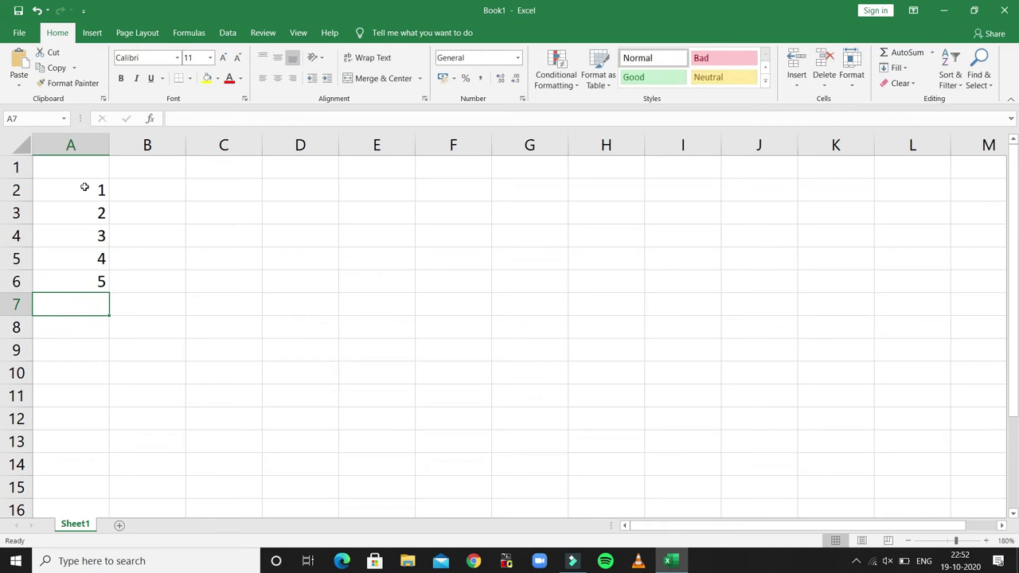
pyautogui.write('6')
pyautogui.press('Return')
pyautogui.write('7')
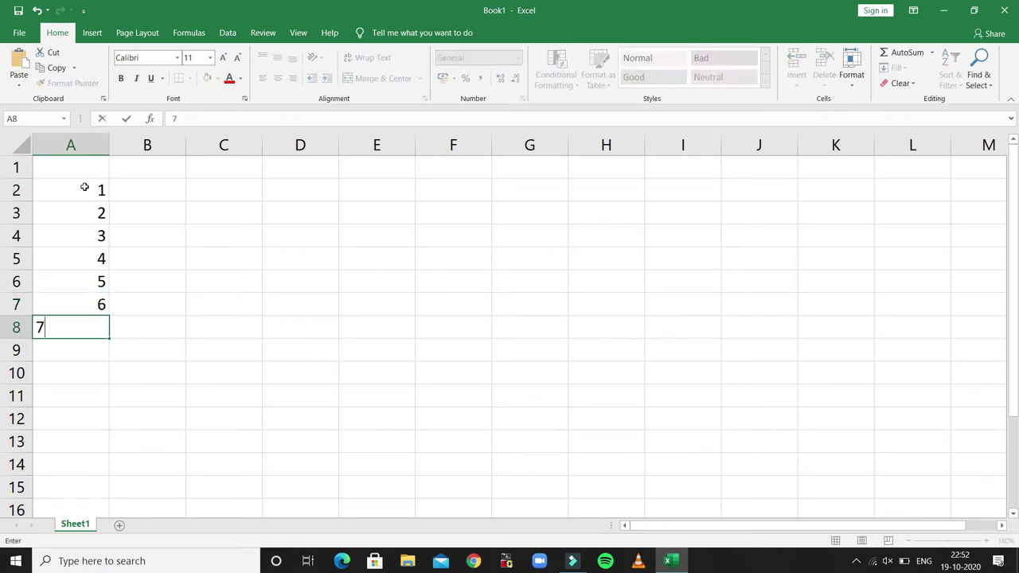
pyautogui.press('Return')
pyautogui.write('8')
pyautogui.press('Return')
pyautogui.write('9')
pyautogui.press('Return')
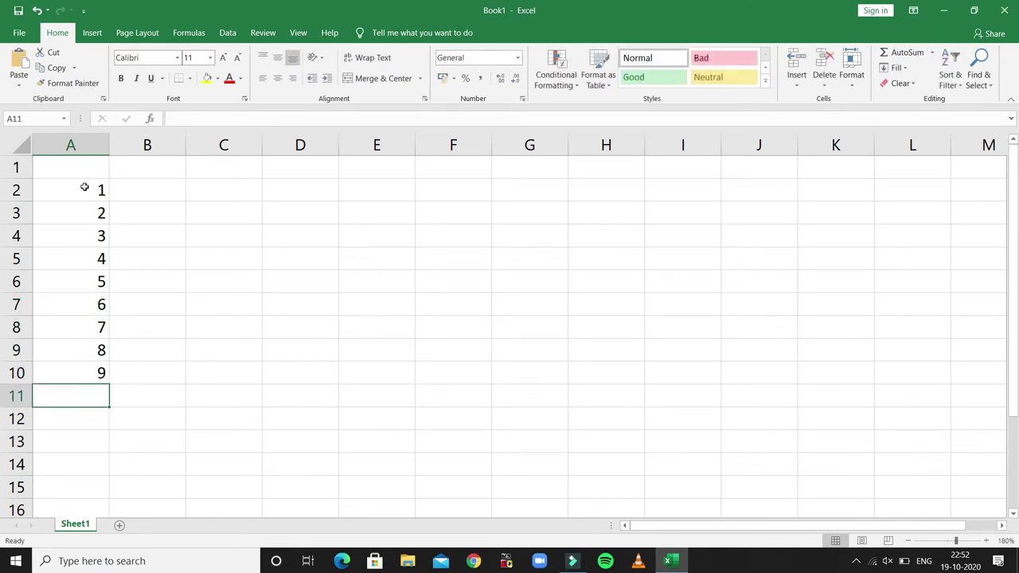
pyautogui.write('10')
pyautogui.press('Return')
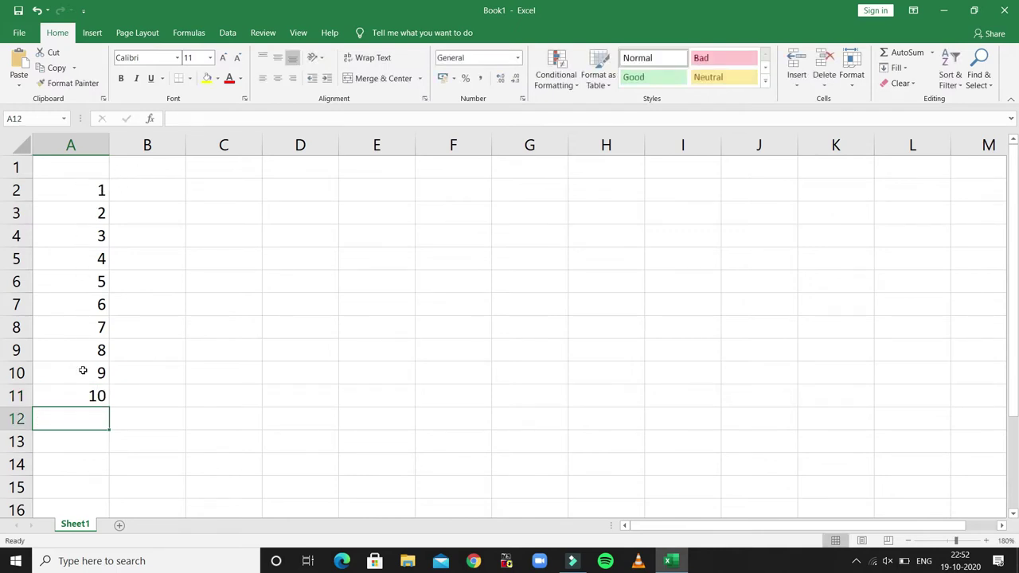
# Enter the numbers 1 to 10 across row 1 in cells B1 to K1.
pyautogui.click(159, 173)
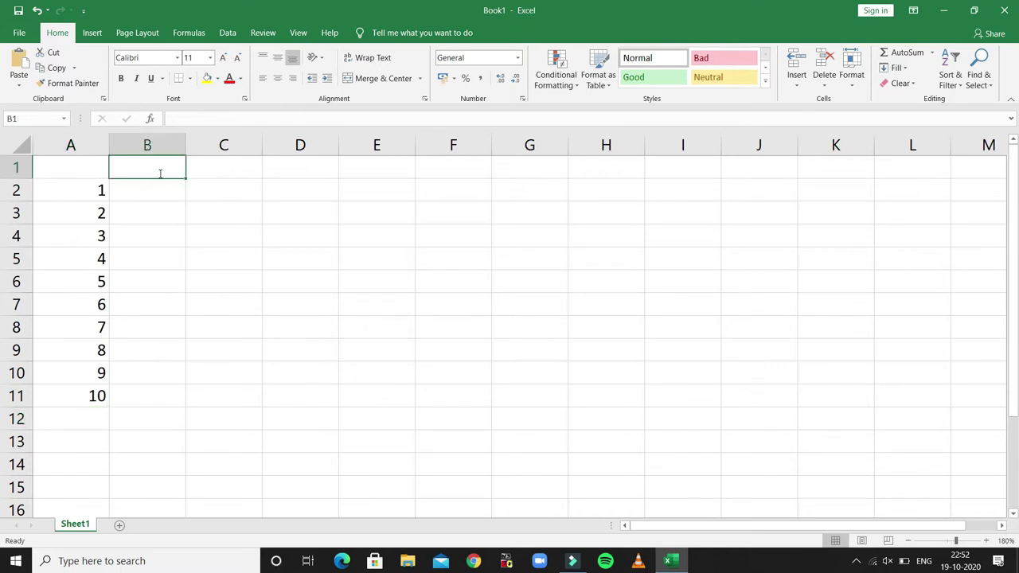
pyautogui.write('1')
pyautogui.press('Tab')
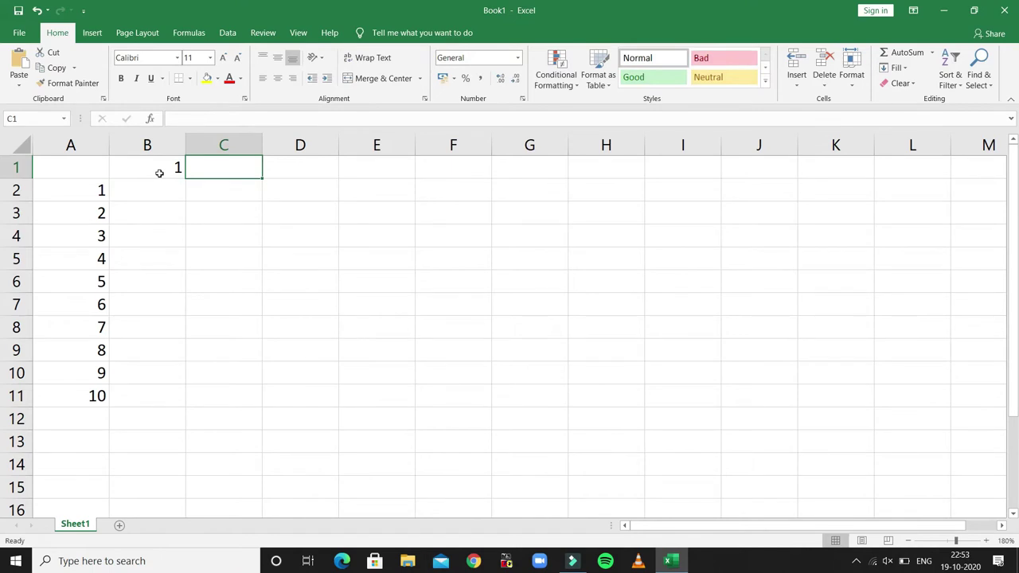
pyautogui.write('2')
pyautogui.press('Tab')
pyautogui.write('3')
pyautogui.press('Tab')
pyautogui.write('4')
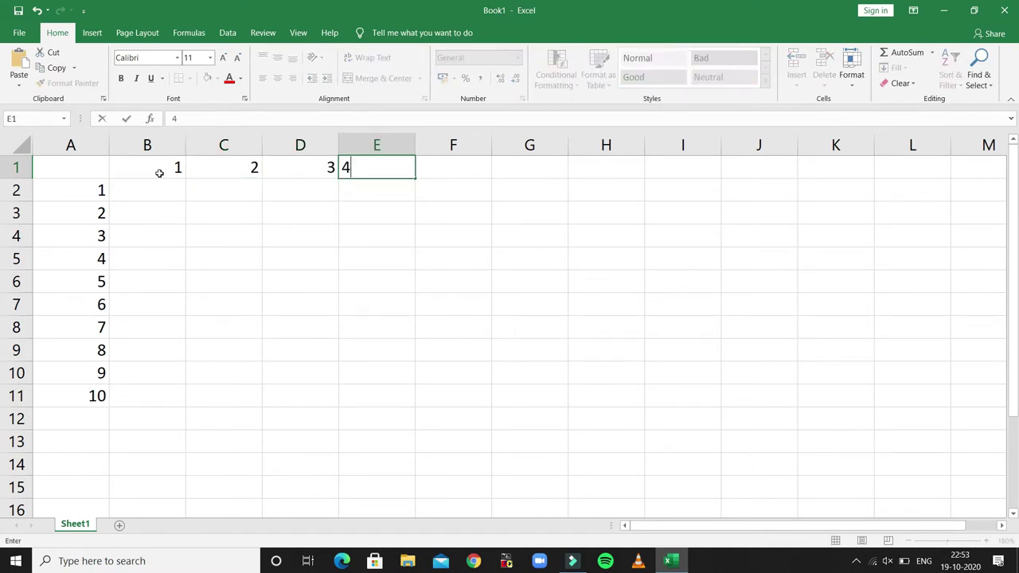
pyautogui.press('Tab')
pyautogui.write('5')
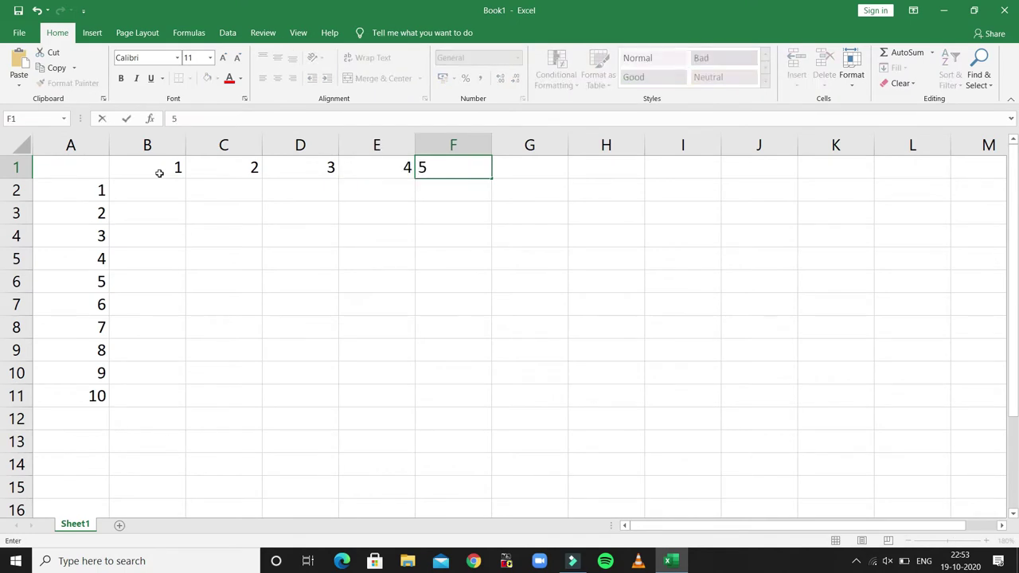
pyautogui.press('Tab')
pyautogui.write('6')
pyautogui.press('Tab')
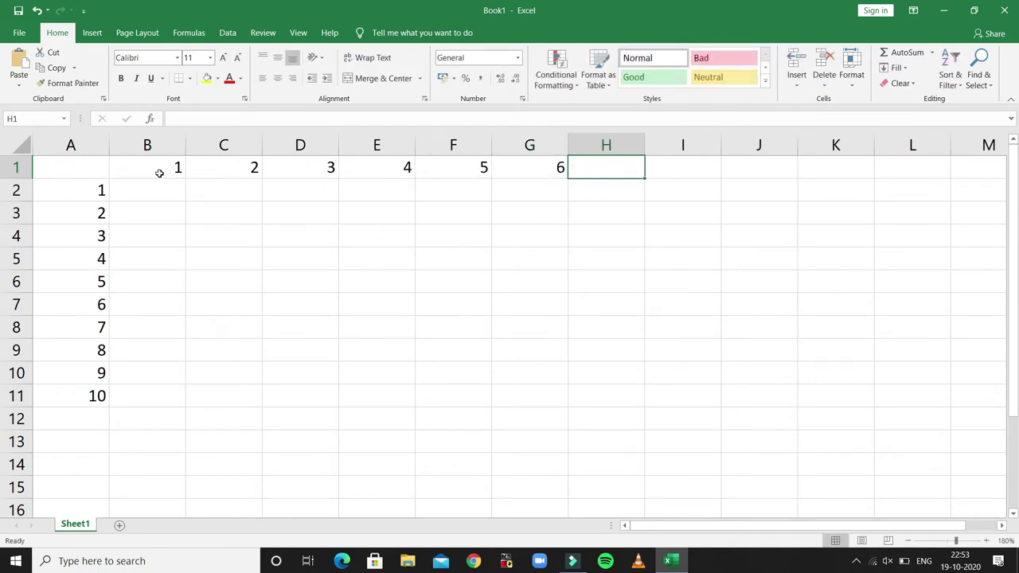
pyautogui.write('7')
pyautogui.press('Tab')
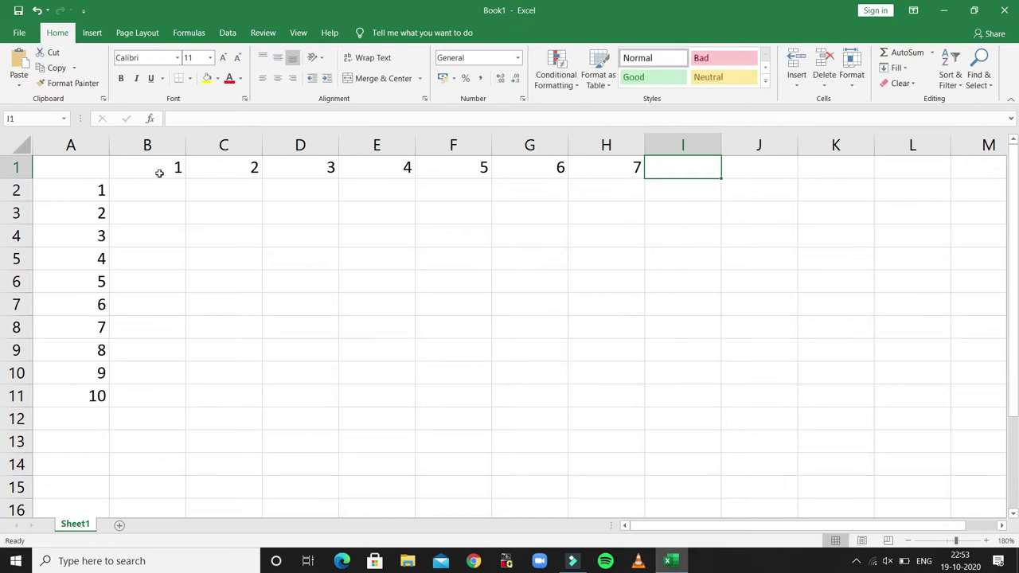
pyautogui.write('8')
pyautogui.press('Tab')
pyautogui.write('9')
pyautogui.press('Tab')
pyautogui.write('10')
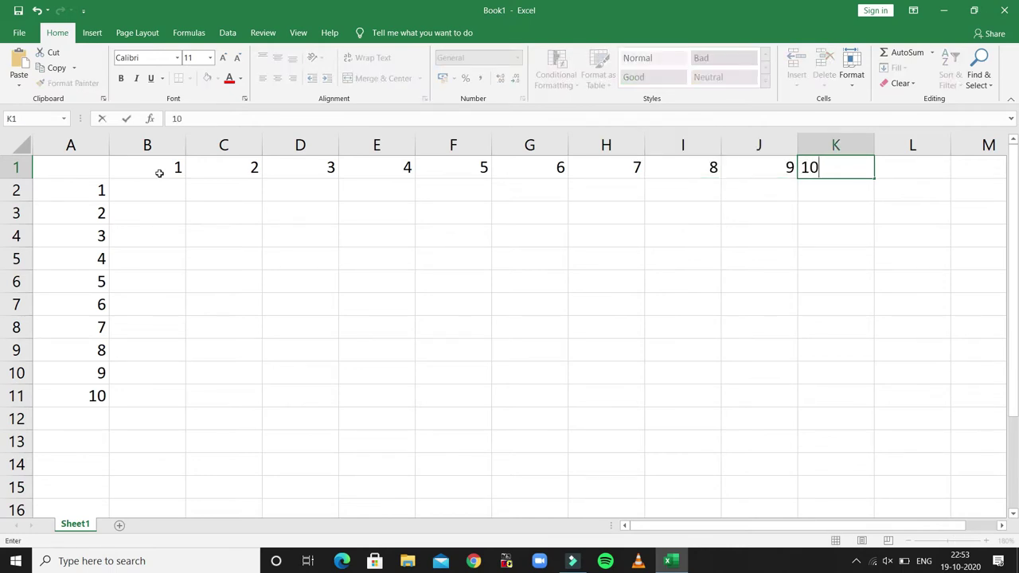
pyautogui.click(171, 187)
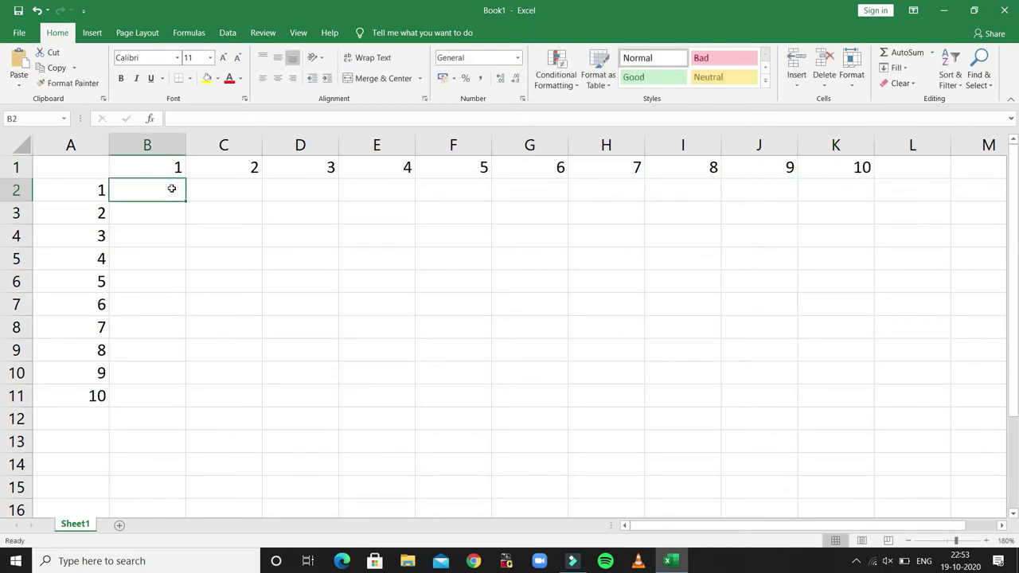
pyautogui.click(88, 194)
pyautogui.click(140, 168)
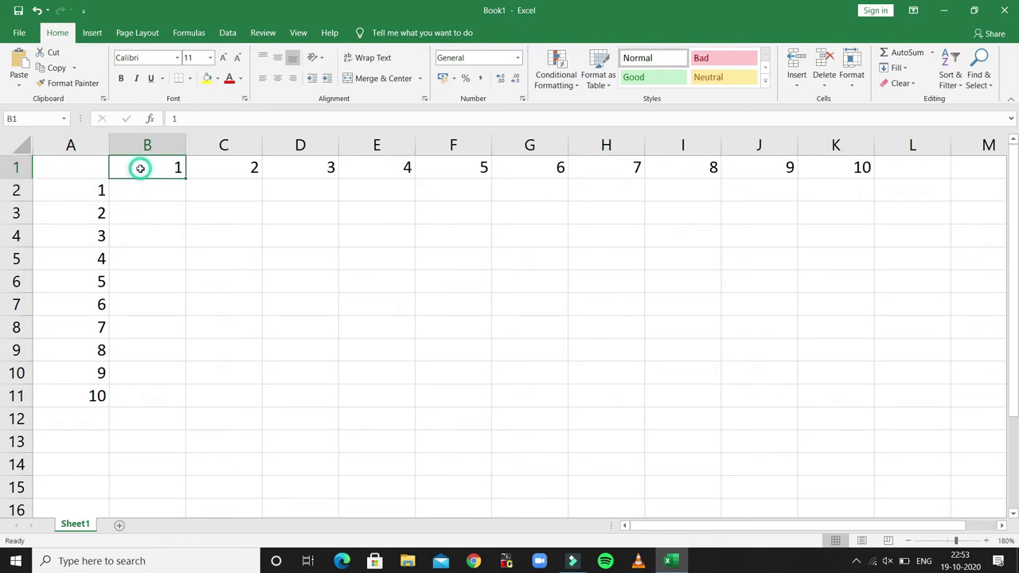
pyautogui.click(85, 214)
pyautogui.click(165, 167)
pyautogui.click(88, 239)
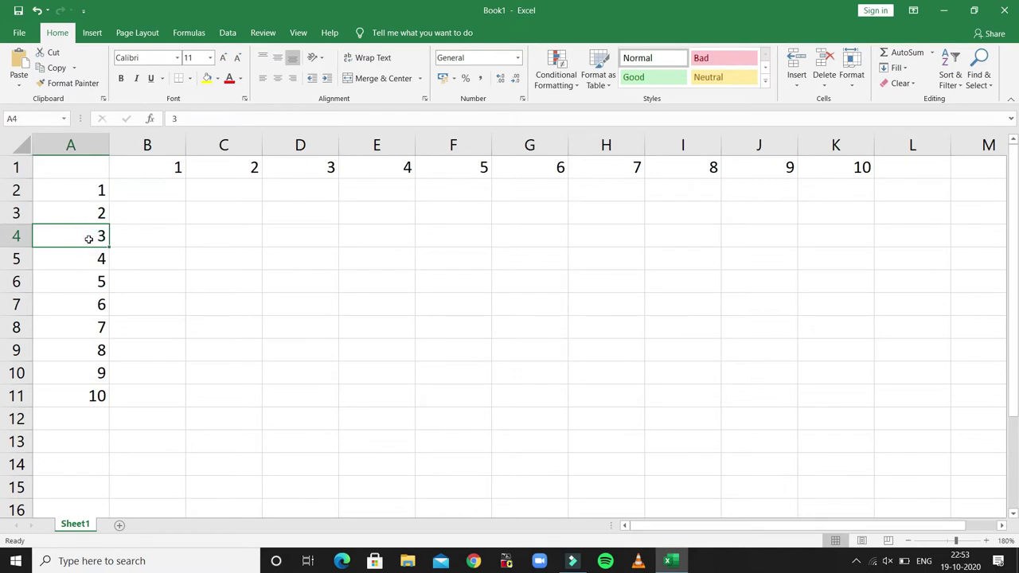
pyautogui.click(161, 171)
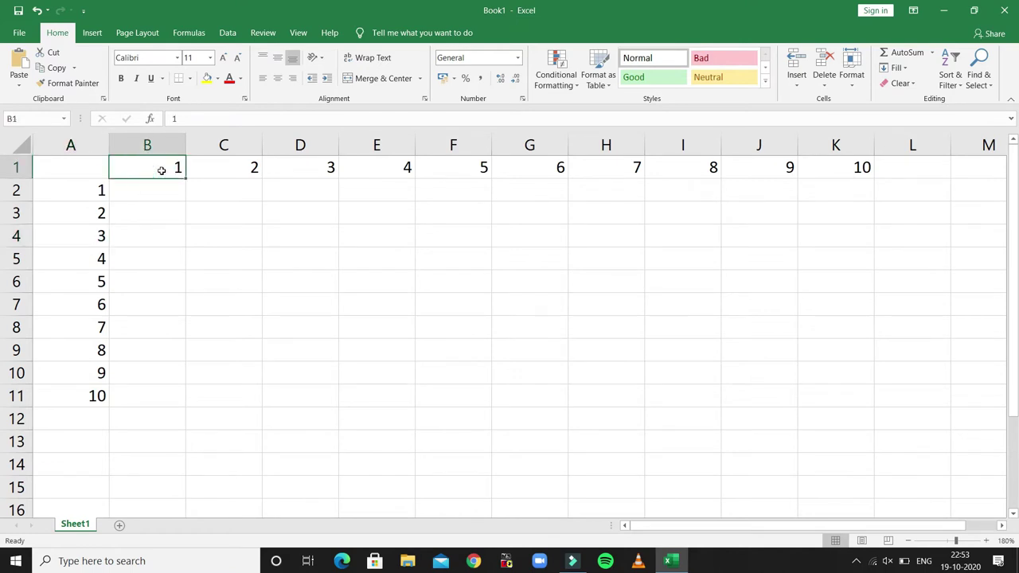
# Enter the formula =A2*B1 in cell B2 to multiply the row number by the column number.
pyautogui.click(147, 190)
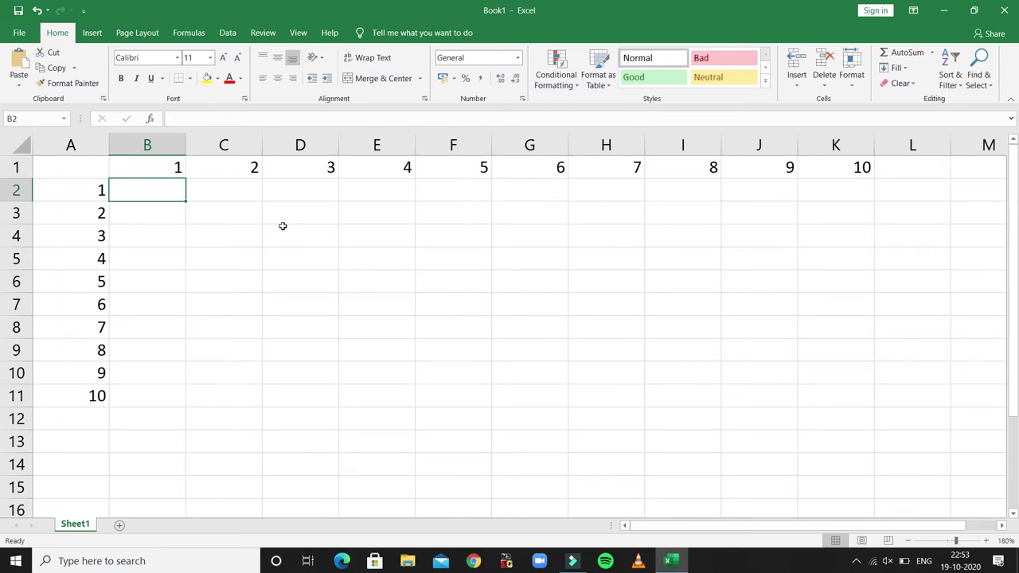
pyautogui.doubleClick(169, 193)
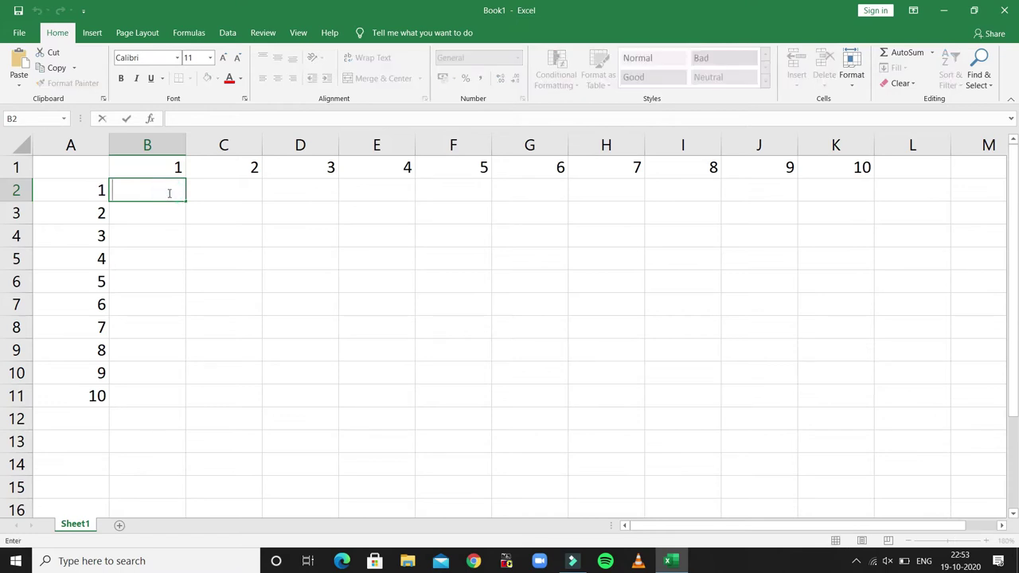
pyautogui.write('=')
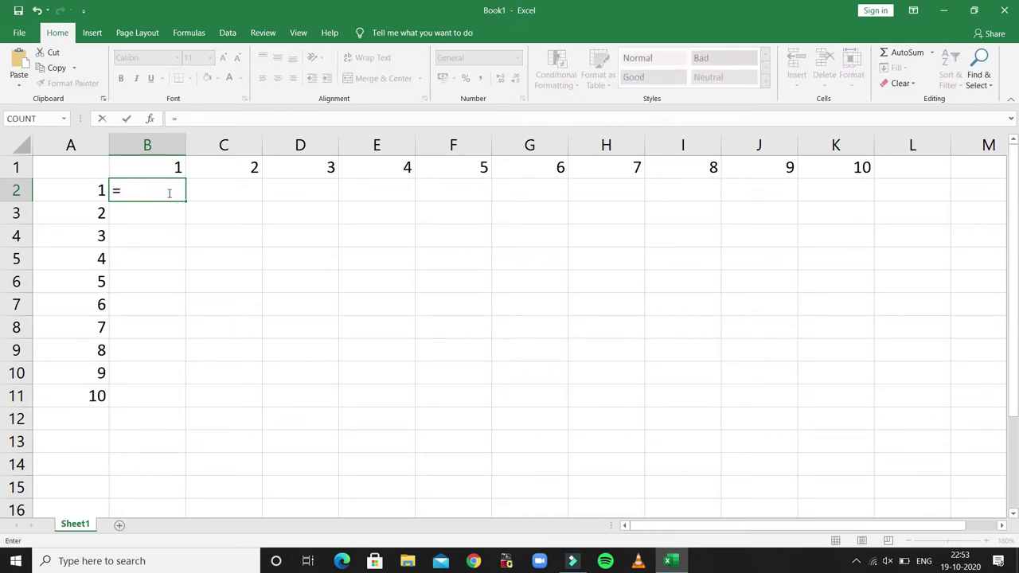
pyautogui.click(57, 190)
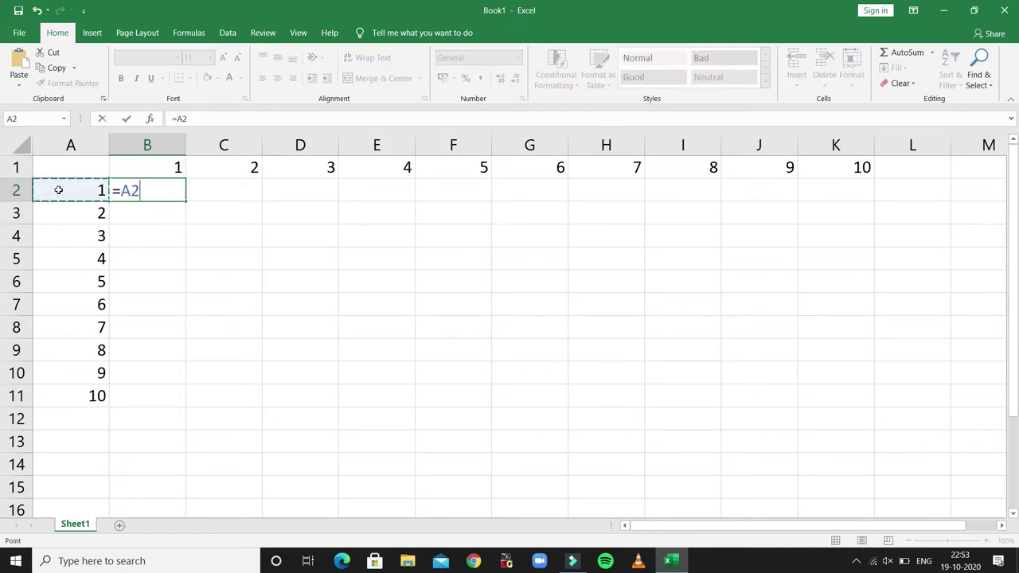
pyautogui.write('*')
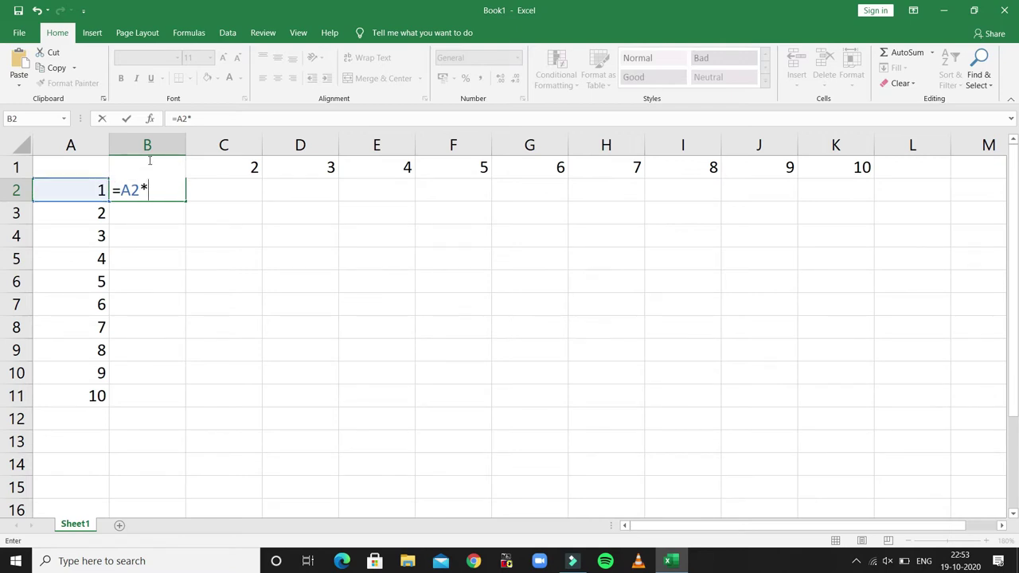
pyautogui.write('b')
pyautogui.press('BackSpace')
pyautogui.write('BB')
pyautogui.press('BackSpace')
pyautogui.write('1')
pyautogui.press('Return')
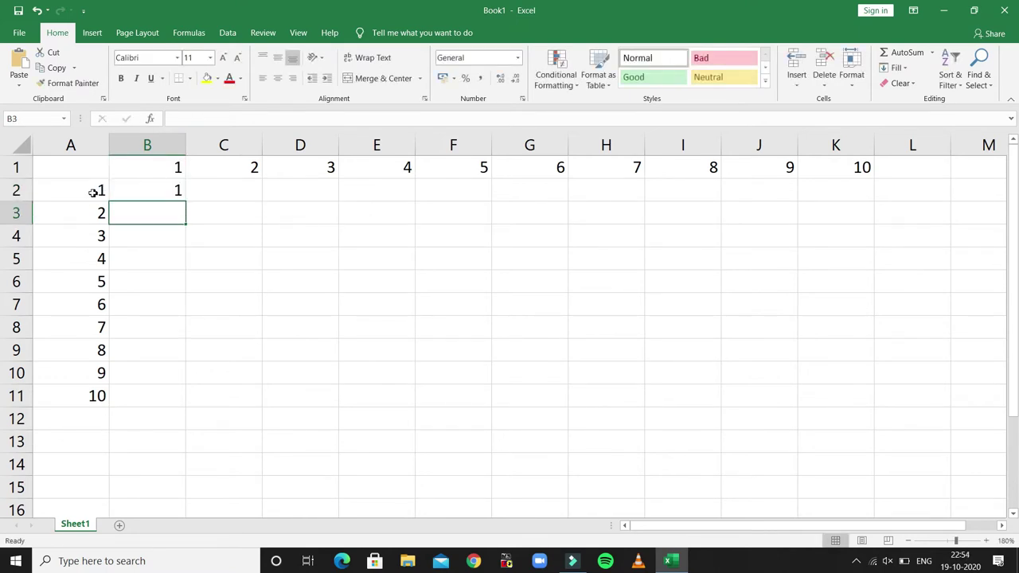
# Fill the multiplication formula from B2 down to B11.
pyautogui.click(92, 192)
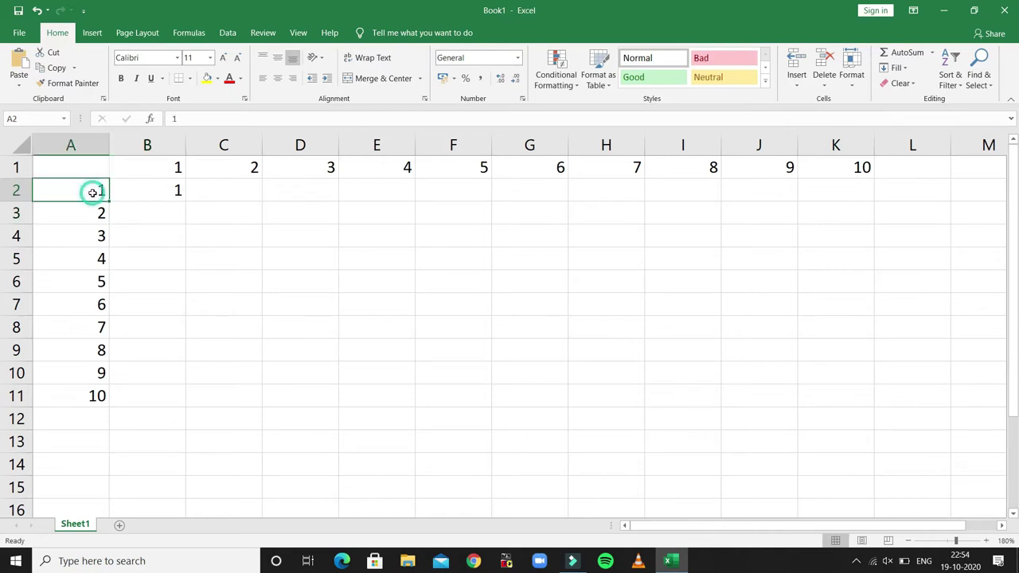
pyautogui.click(149, 161)
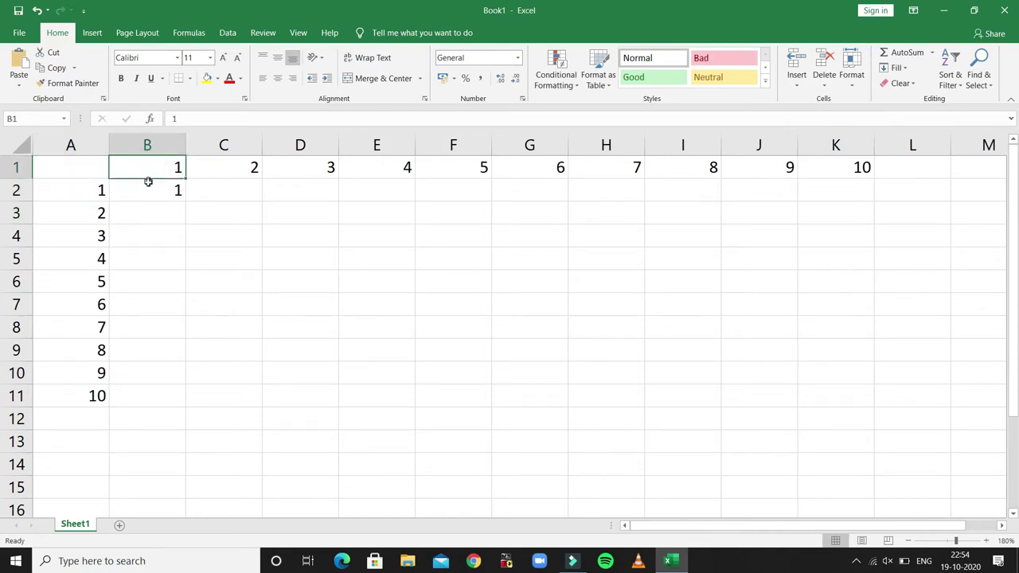
pyautogui.click(146, 188)
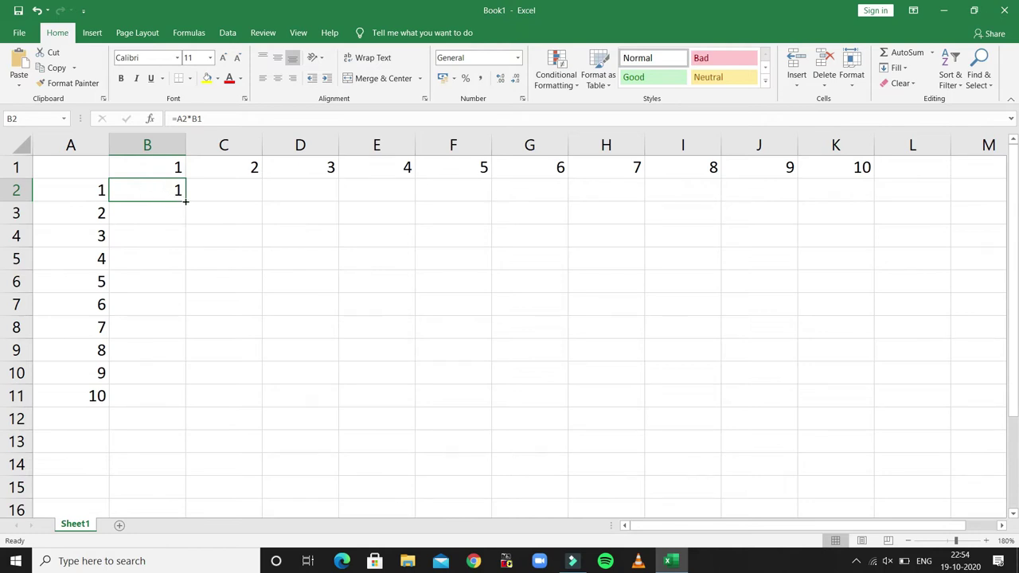
pyautogui.moveTo(185, 202); pyautogui.dragTo(175, 402)
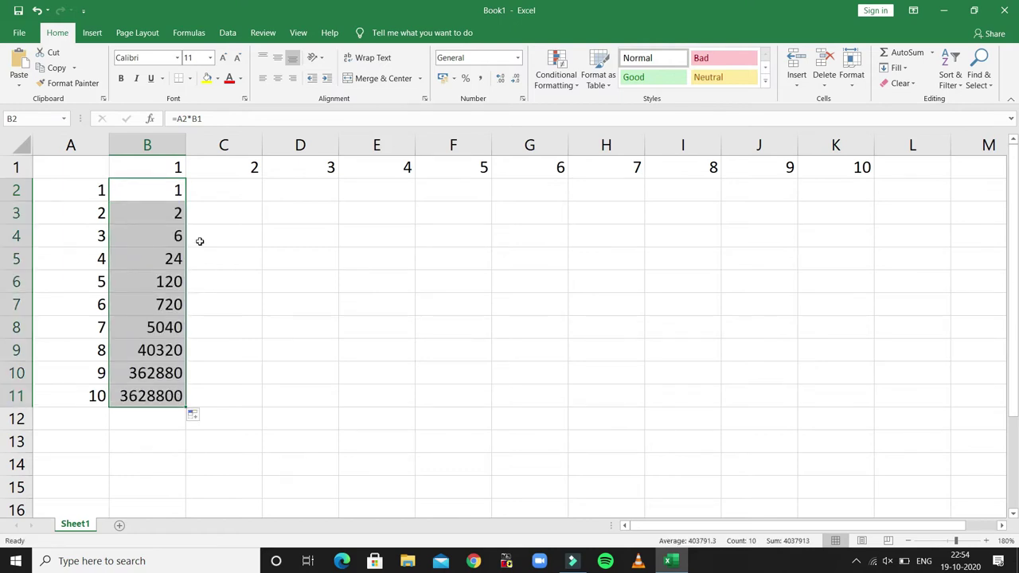
# Examine the filled formulas in cells B2 to B5 and compare them with the factor cells A2, A3 and B1.
pyautogui.doubleClick(165, 199)
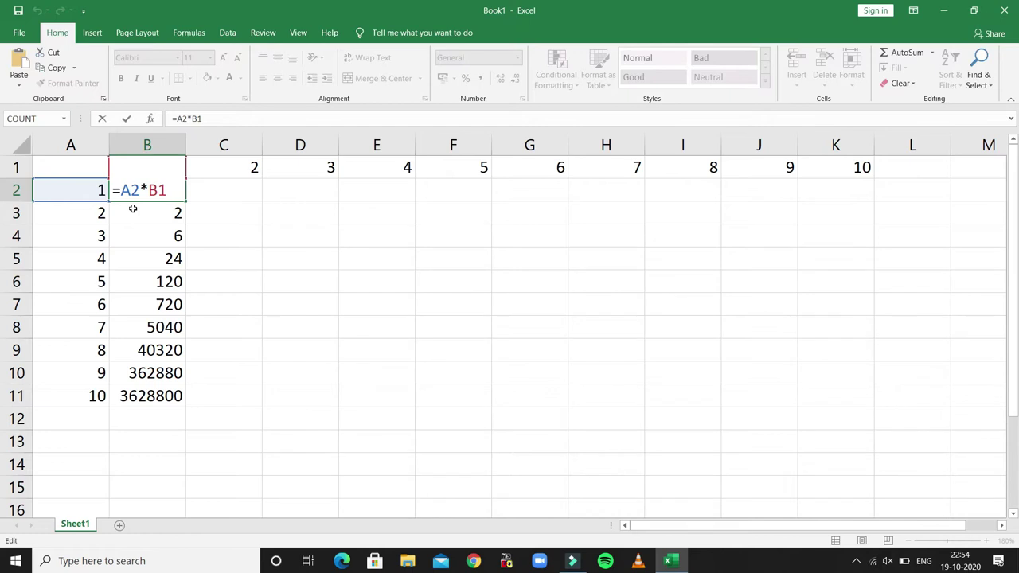
pyautogui.press('Escape')
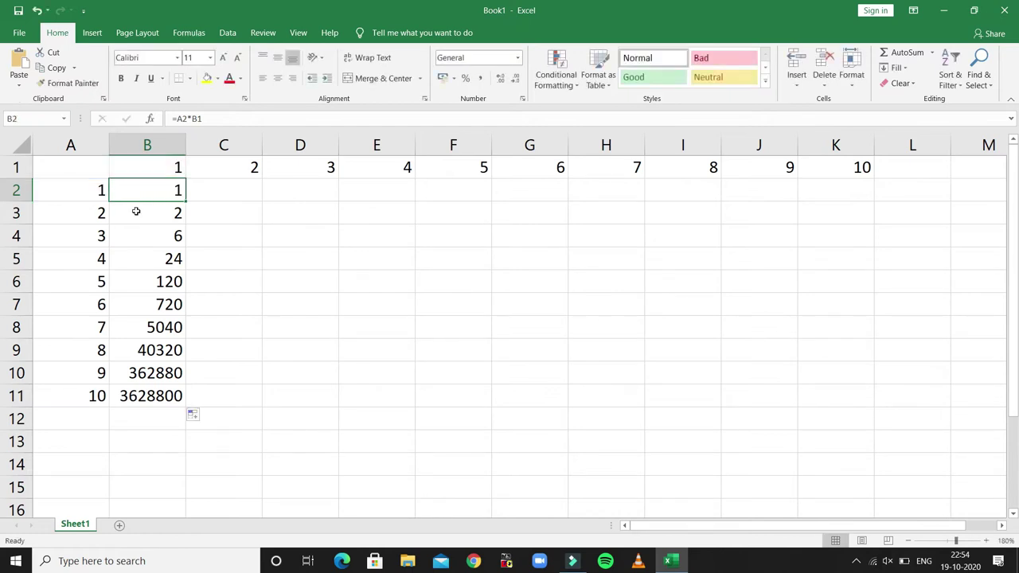
pyautogui.doubleClick(137, 211)
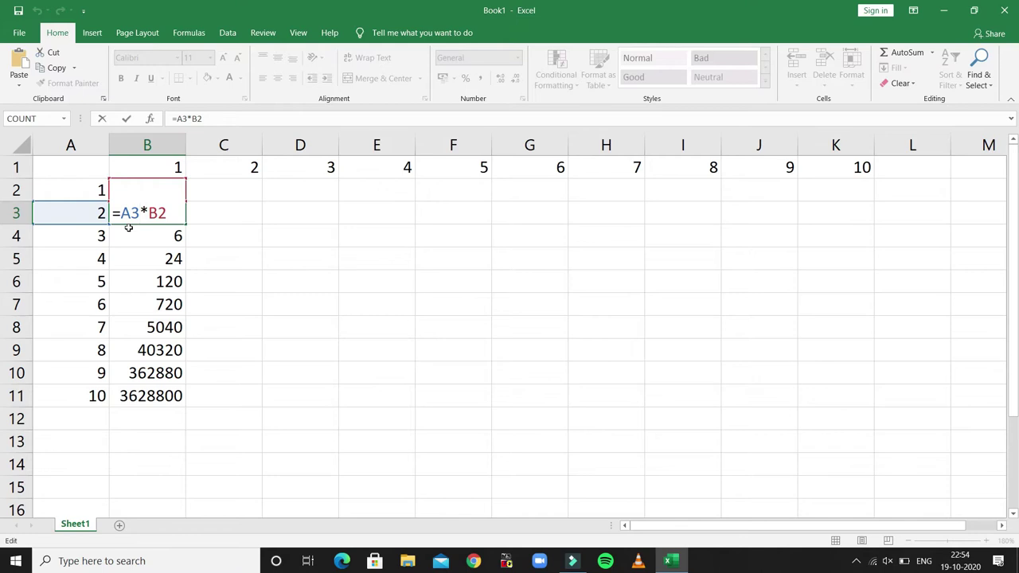
pyautogui.press('Escape')
pyautogui.click(147, 228)
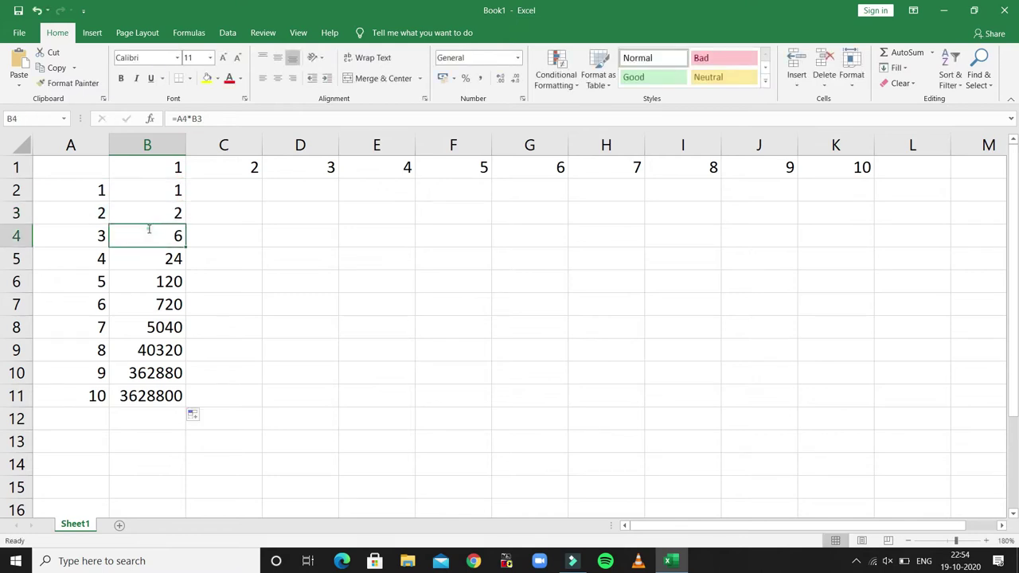
pyautogui.doubleClick(149, 229)
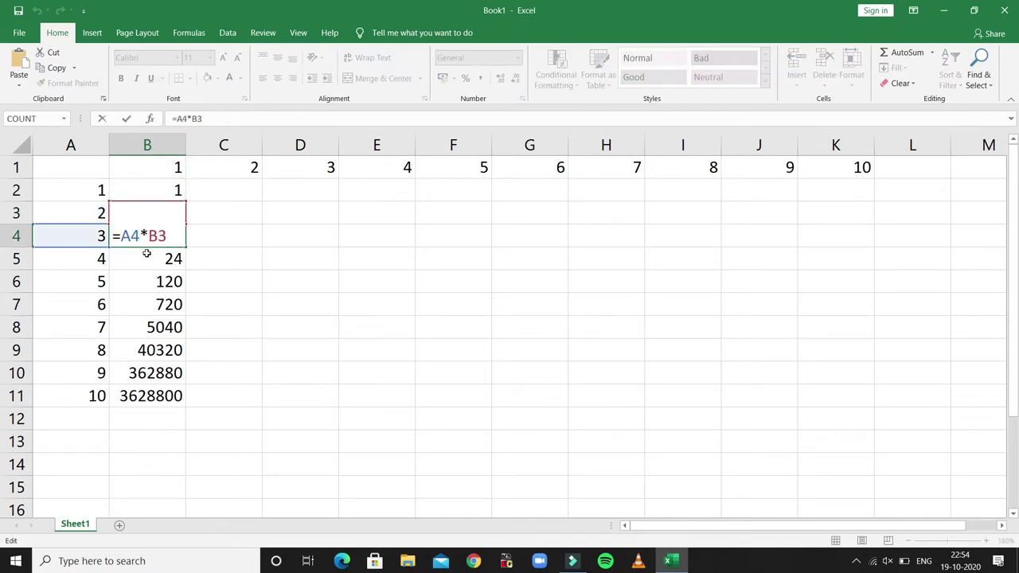
pyautogui.press('Escape')
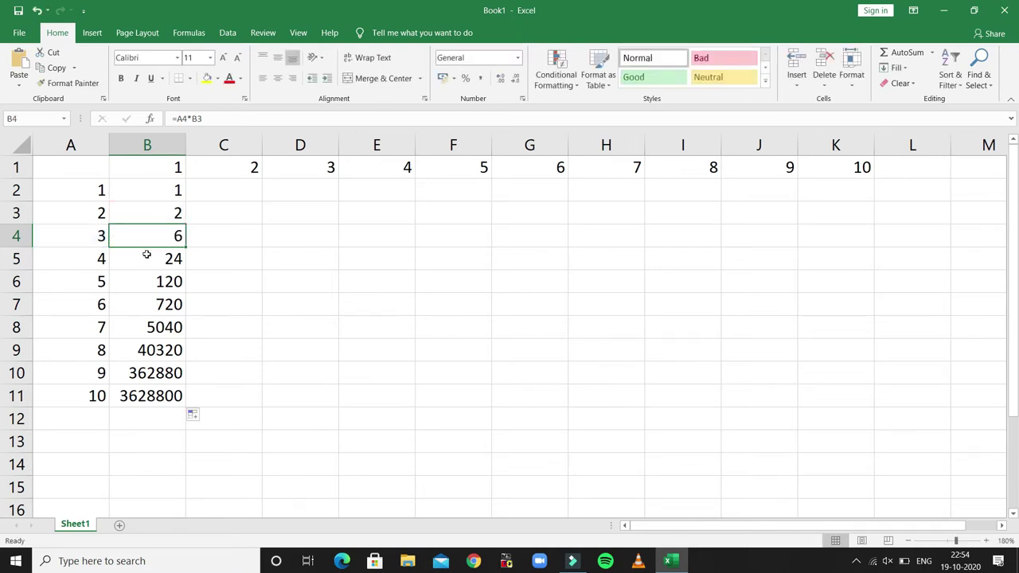
pyautogui.doubleClick(147, 254)
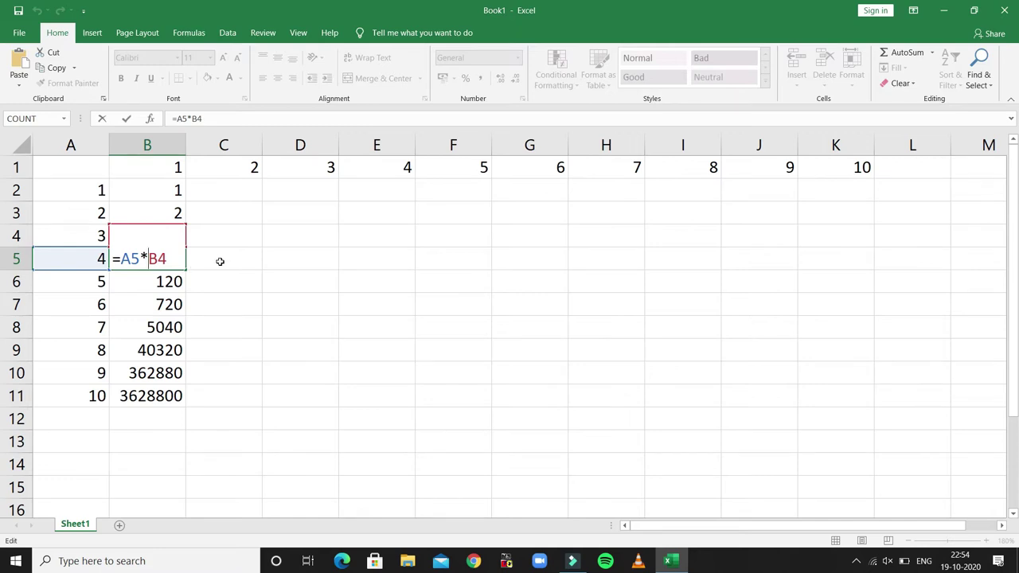
pyautogui.click(220, 260)
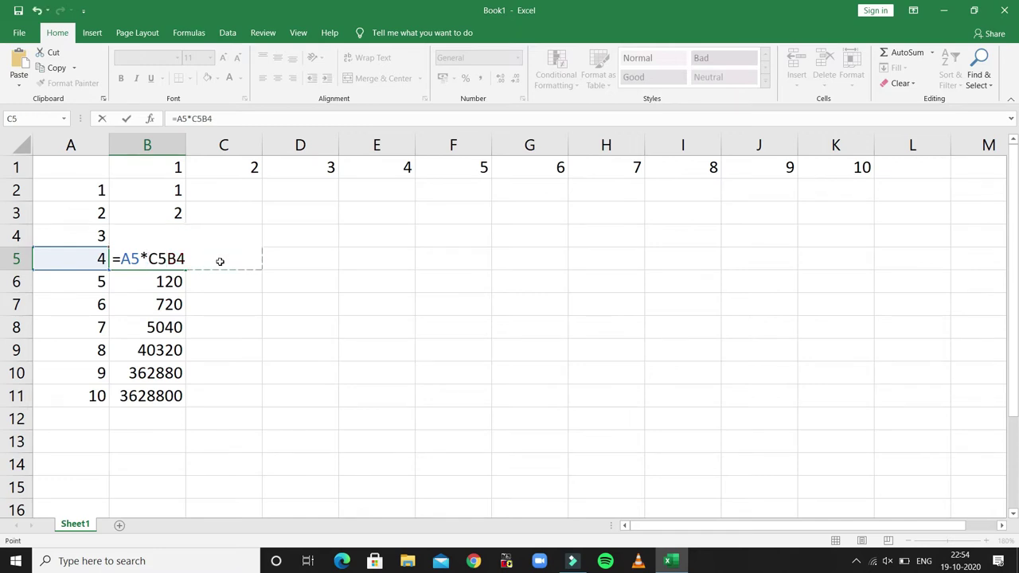
pyautogui.press('Escape')
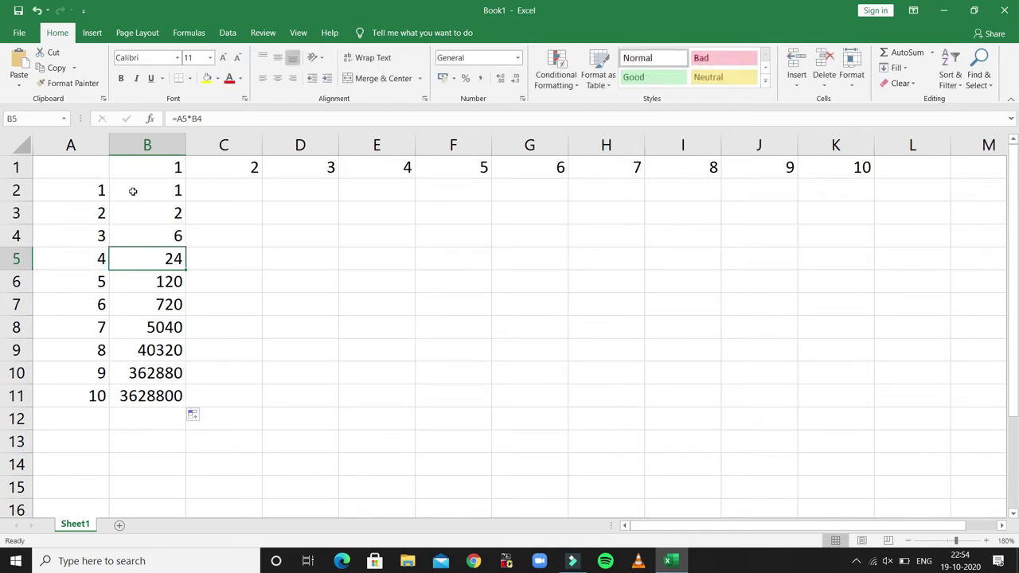
pyautogui.click(99, 195)
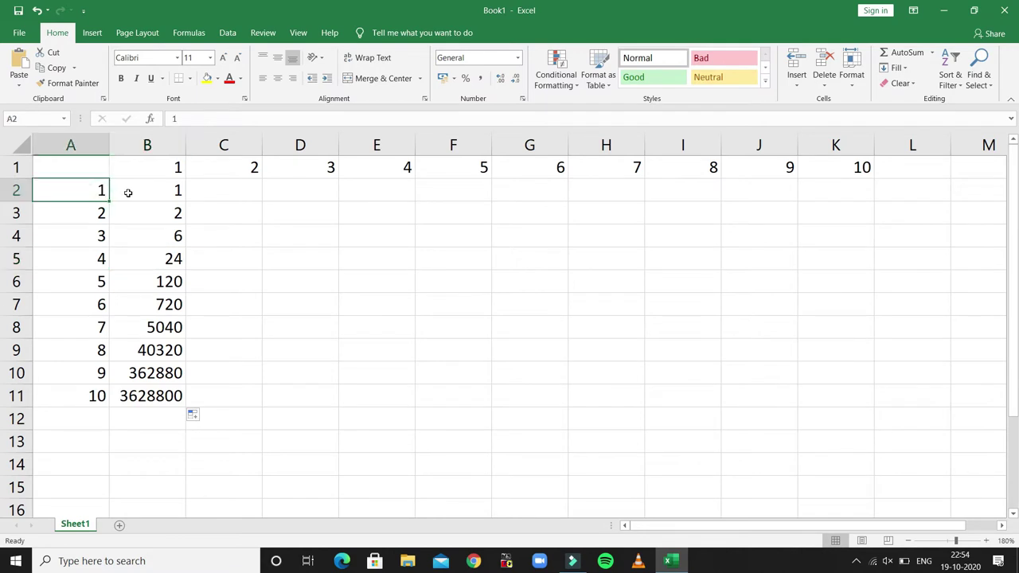
pyautogui.click(129, 192)
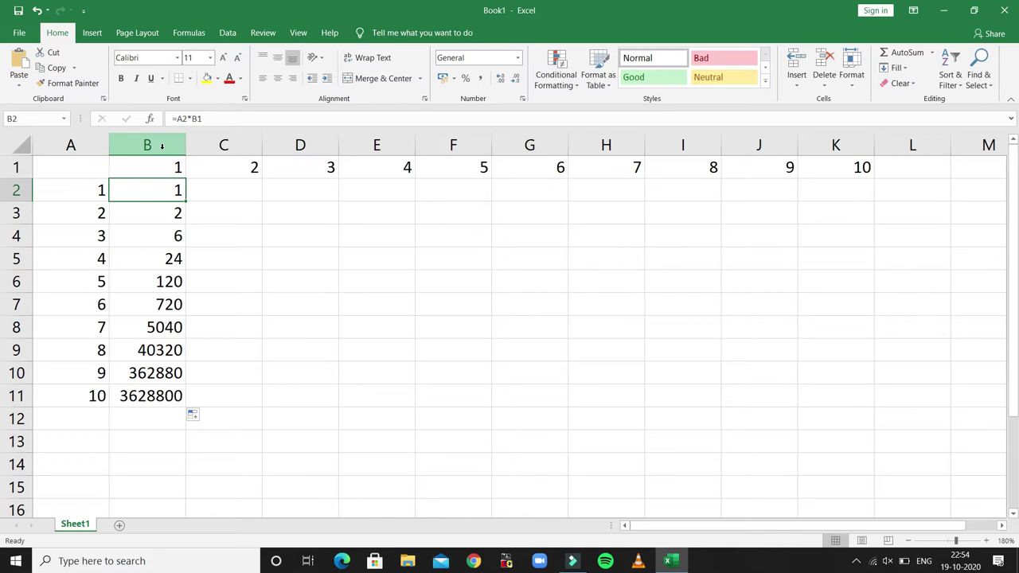
pyautogui.click(93, 195)
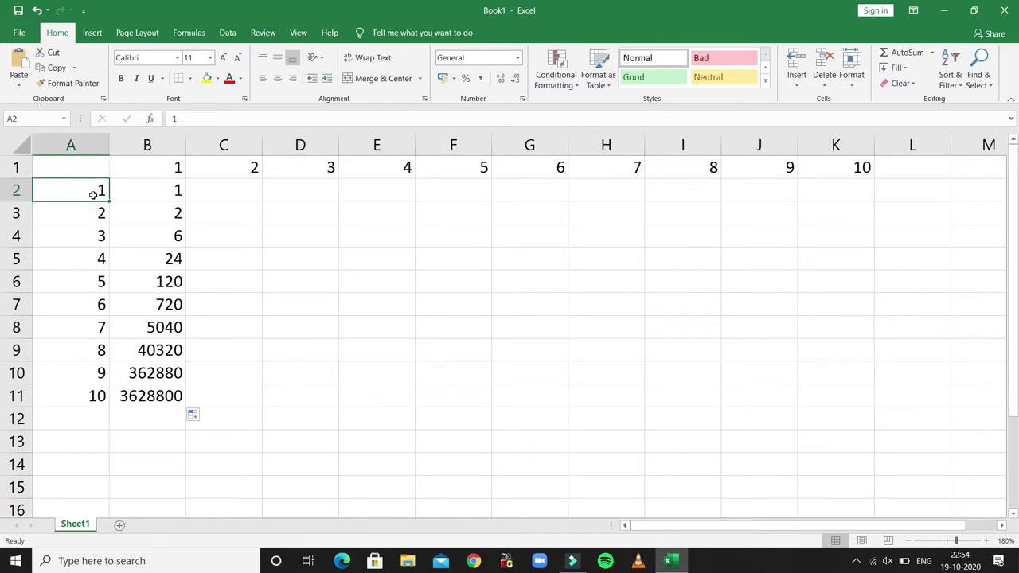
pyautogui.click(150, 159)
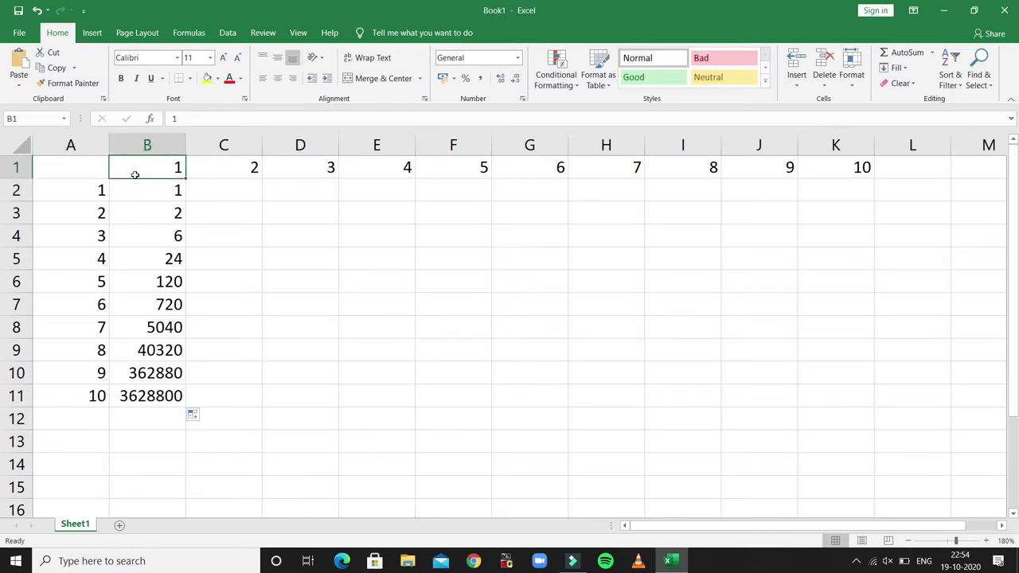
pyautogui.click(94, 222)
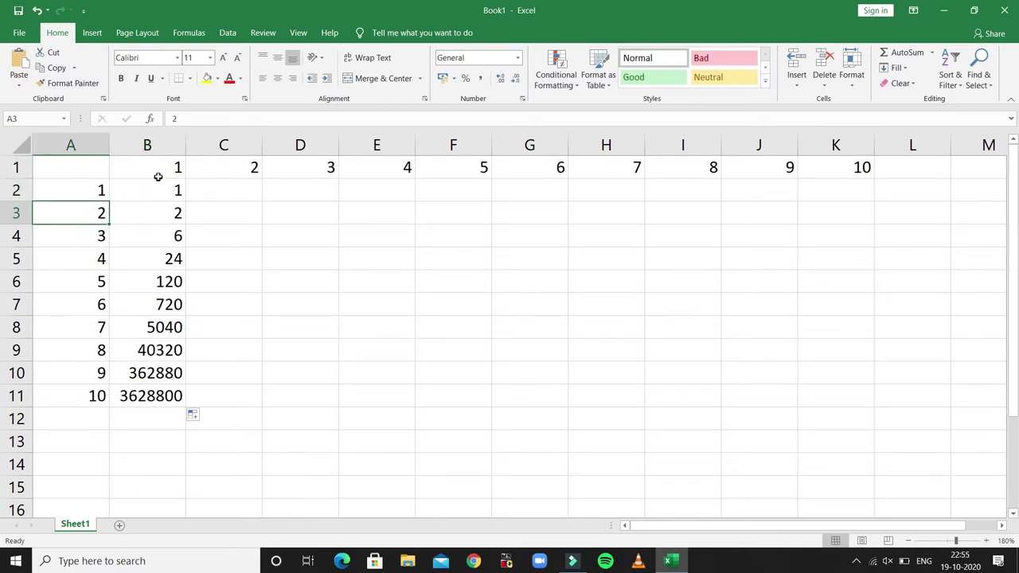
pyautogui.click(157, 174)
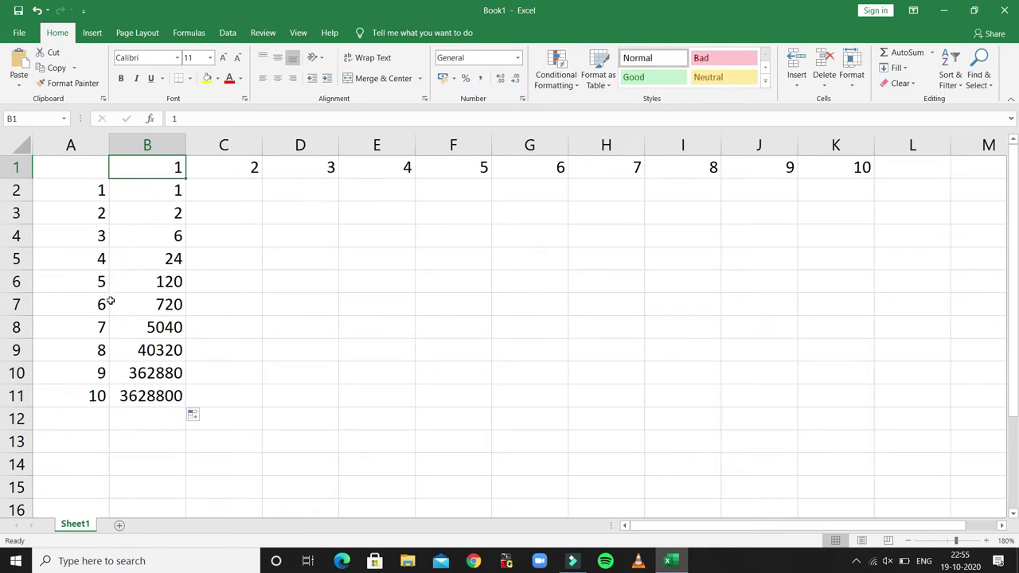
# Make the B1 reference absolute in cell B2 so the formula is =A2*$B$1, and fill it down to B11.
pyautogui.click(164, 198)
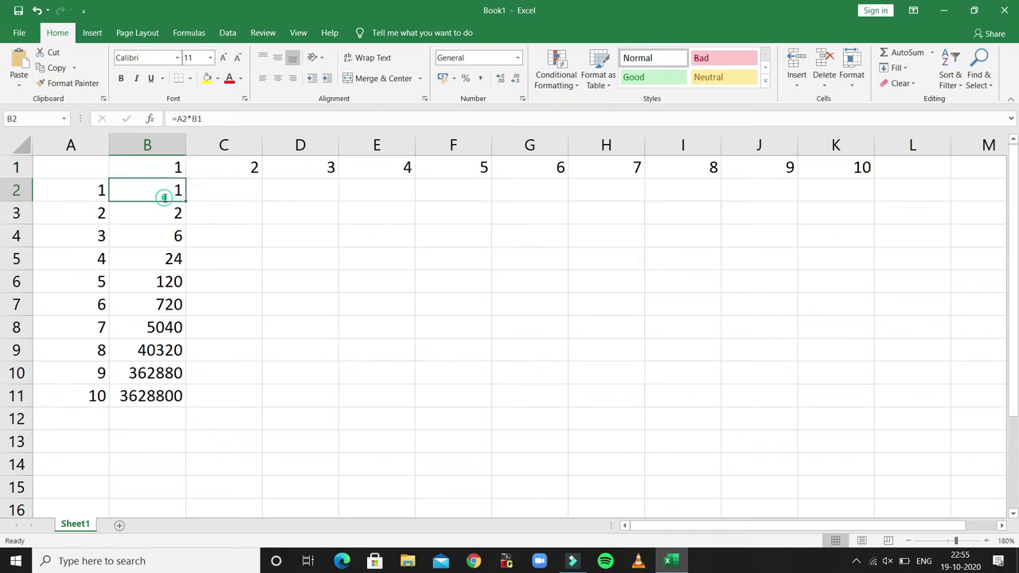
pyautogui.doubleClick(164, 198)
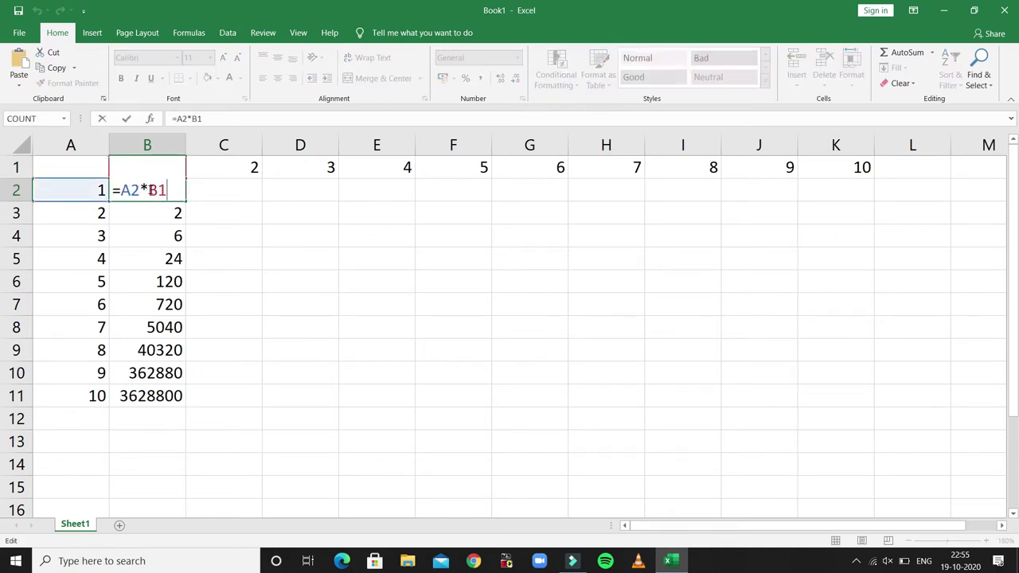
pyautogui.click(150, 190)
pyautogui.write('$')
pyautogui.press('Right')
pyautogui.write('$')
pyautogui.press('Return')
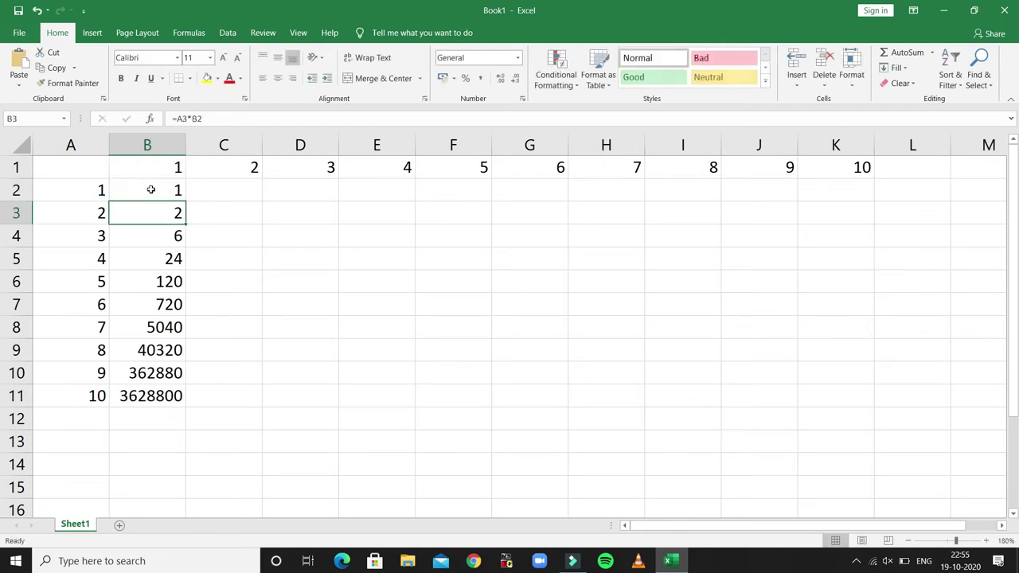
pyautogui.click(175, 195)
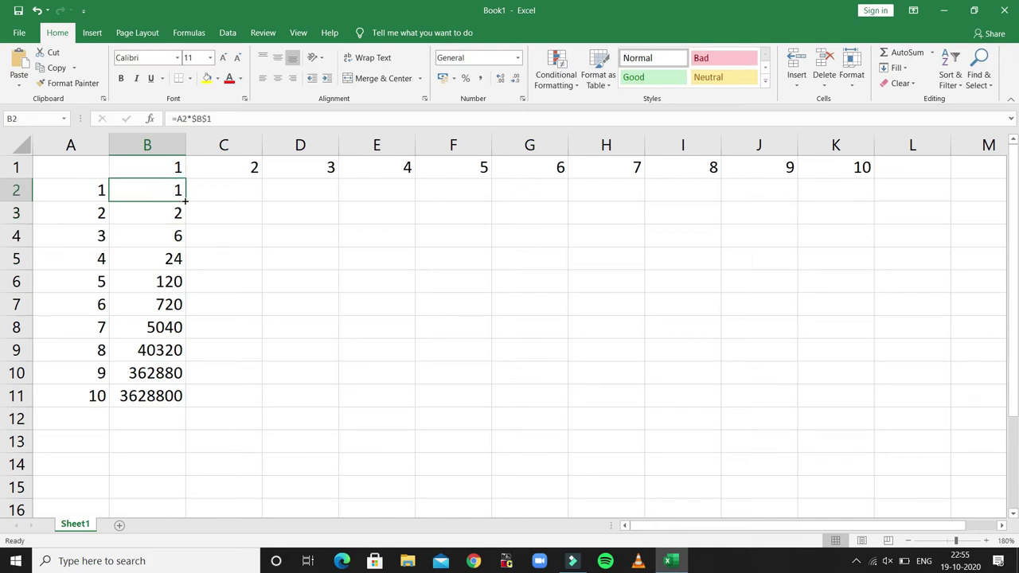
pyautogui.moveTo(184, 201); pyautogui.dragTo(200, 405)
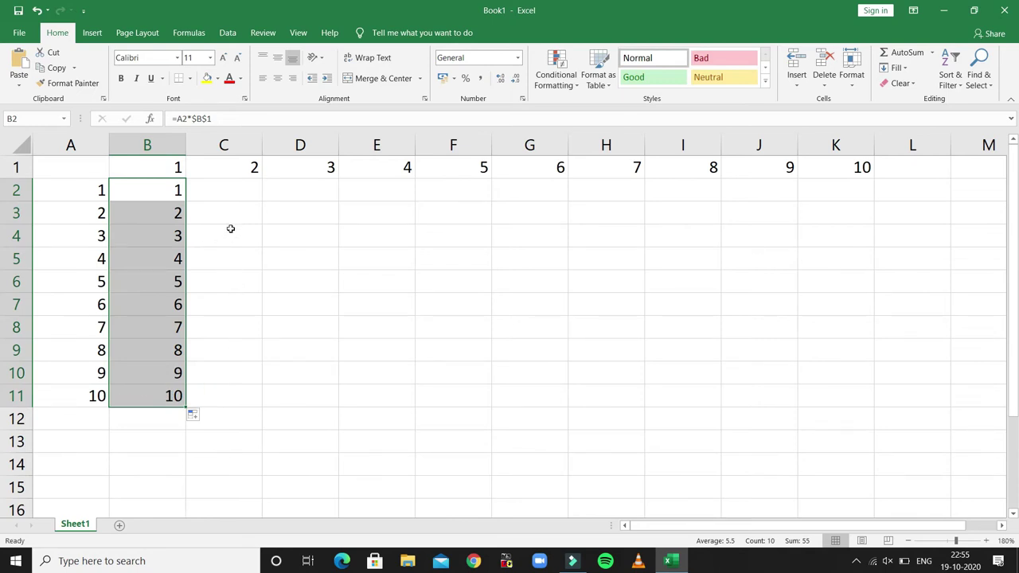
# Enter the formula =A2*$C$1 in cell C2 to multiply the first row number by the fixed column number.
pyautogui.click(228, 194)
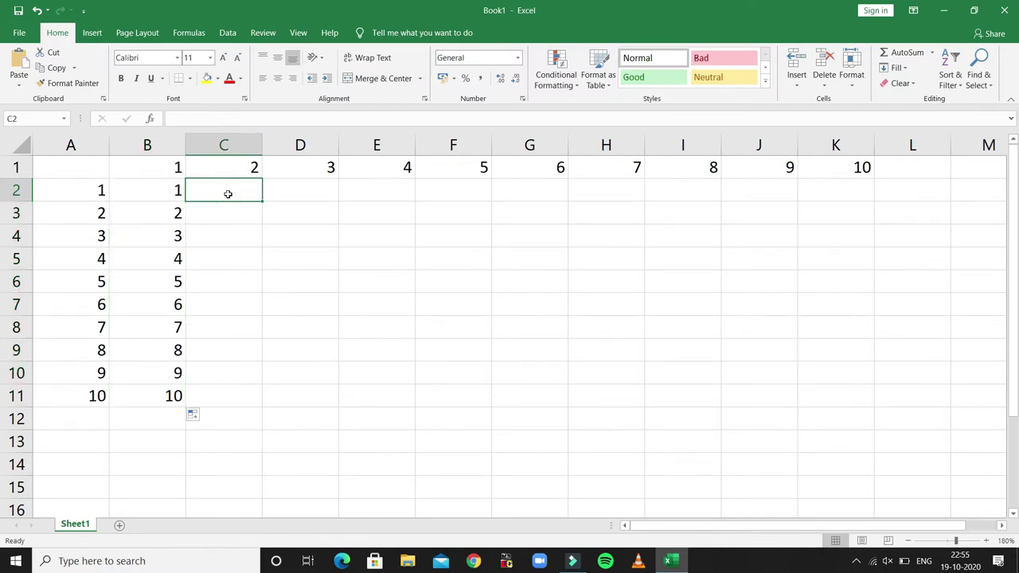
pyautogui.write('=')
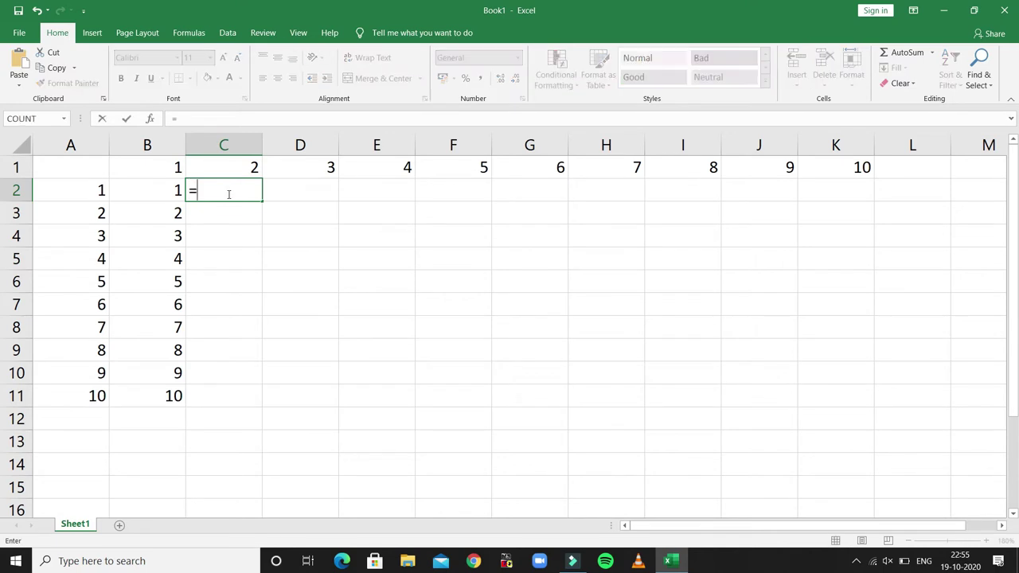
pyautogui.click(86, 191)
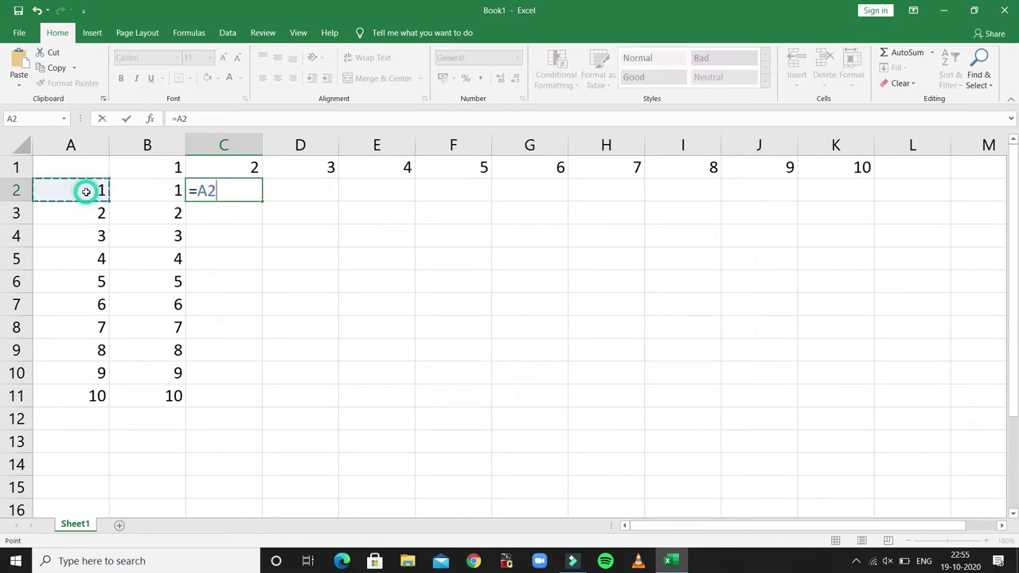
pyautogui.write('*')
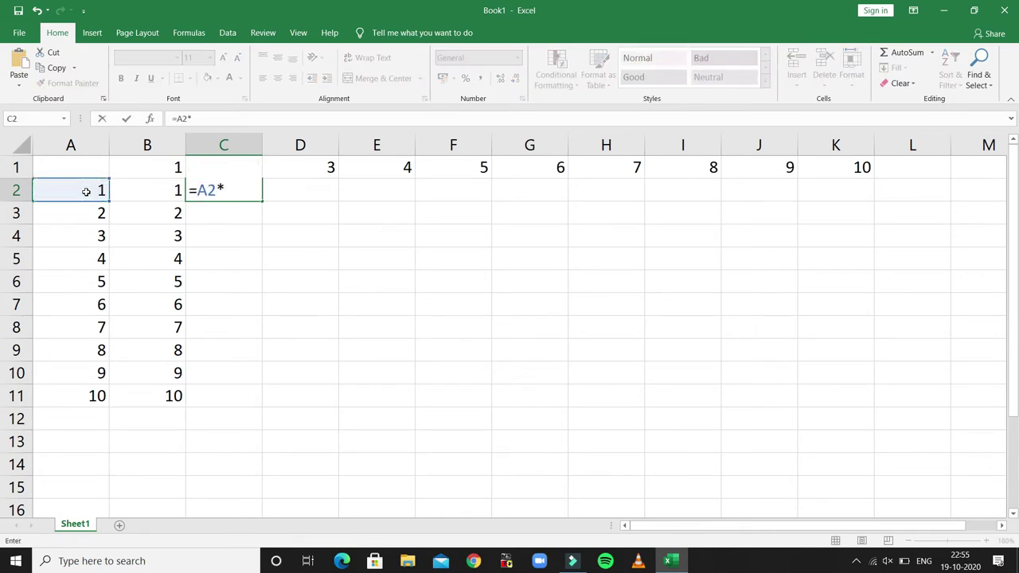
pyautogui.write('$C$1')
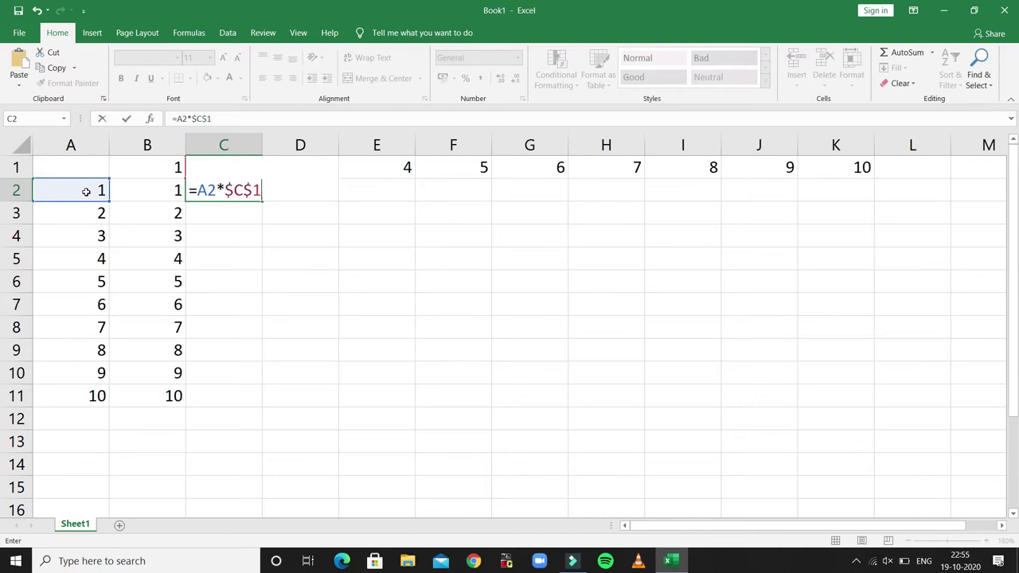
pyautogui.press('Return')
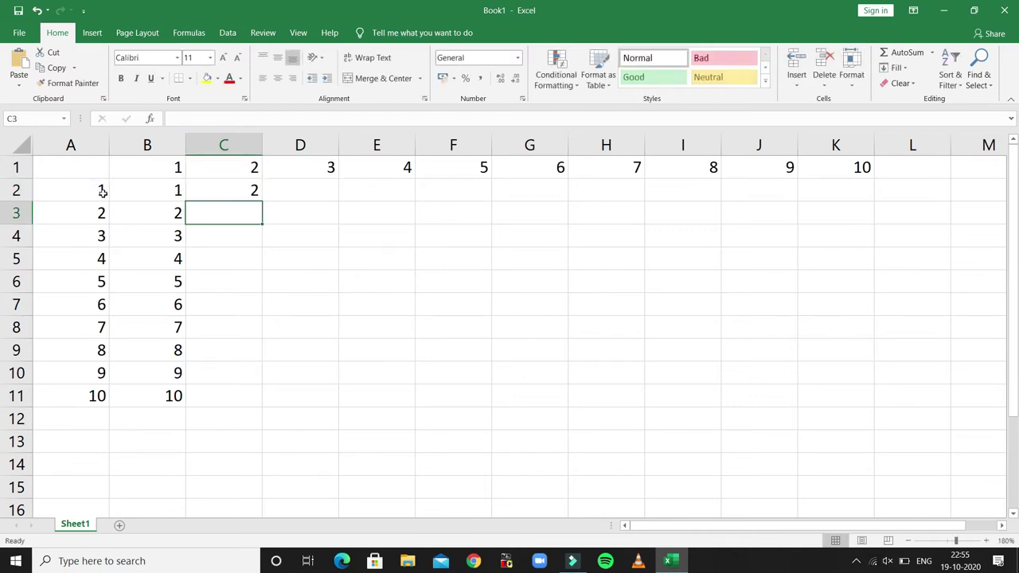
# Fill the multiplication formula from C2 down to C11.
pyautogui.click(103, 193)
pyautogui.click(230, 167)
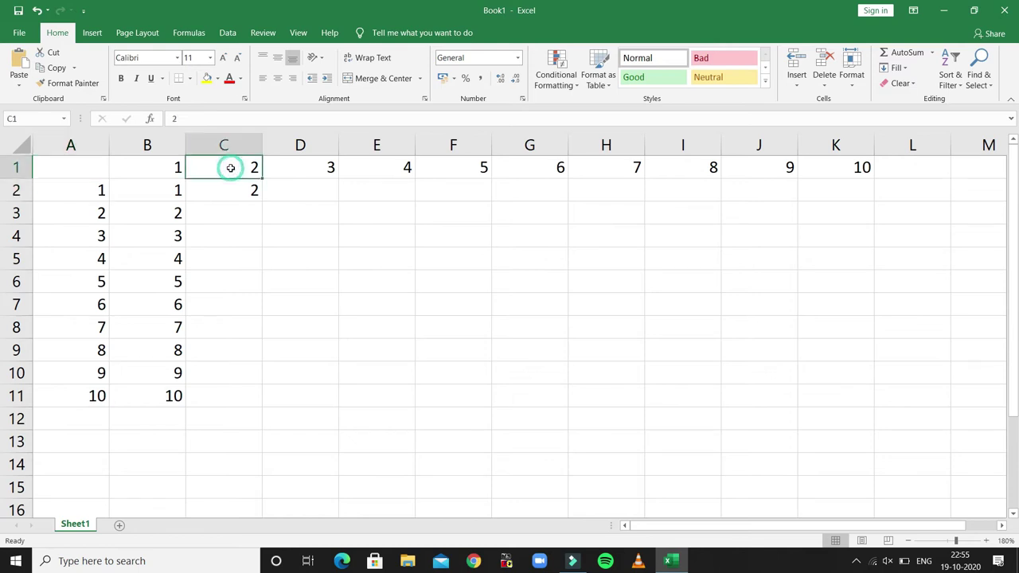
pyautogui.click(244, 191)
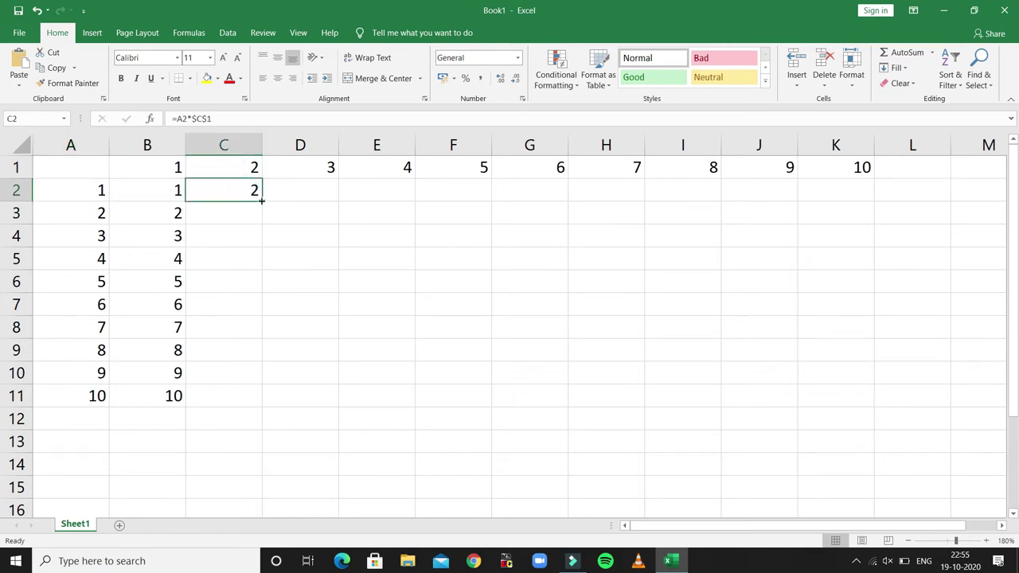
pyautogui.moveTo(261, 201); pyautogui.dragTo(246, 397)
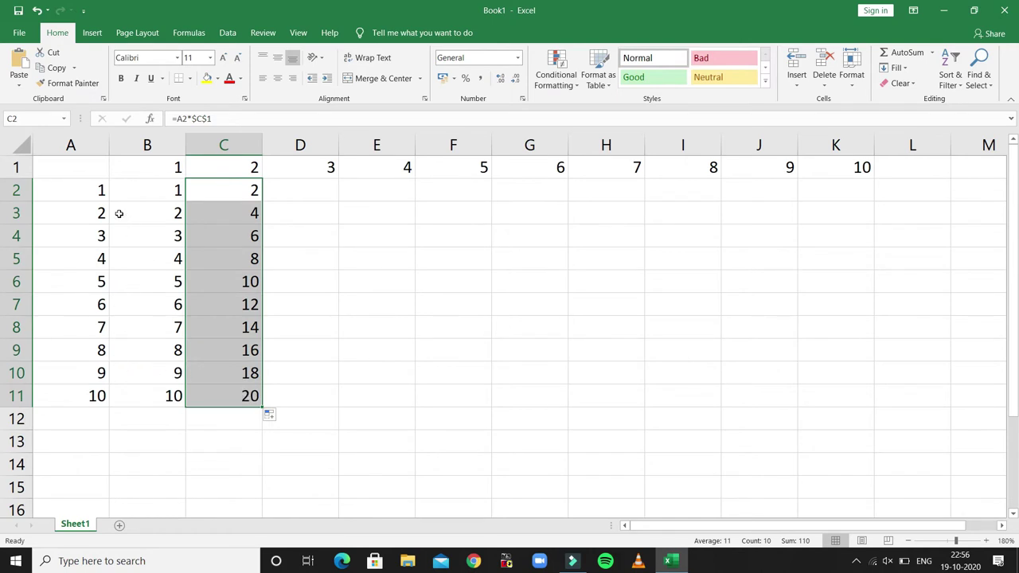
# Check the products in C2 to C4 against the row numbers in column A and the column number in C1.
pyautogui.click(103, 189)
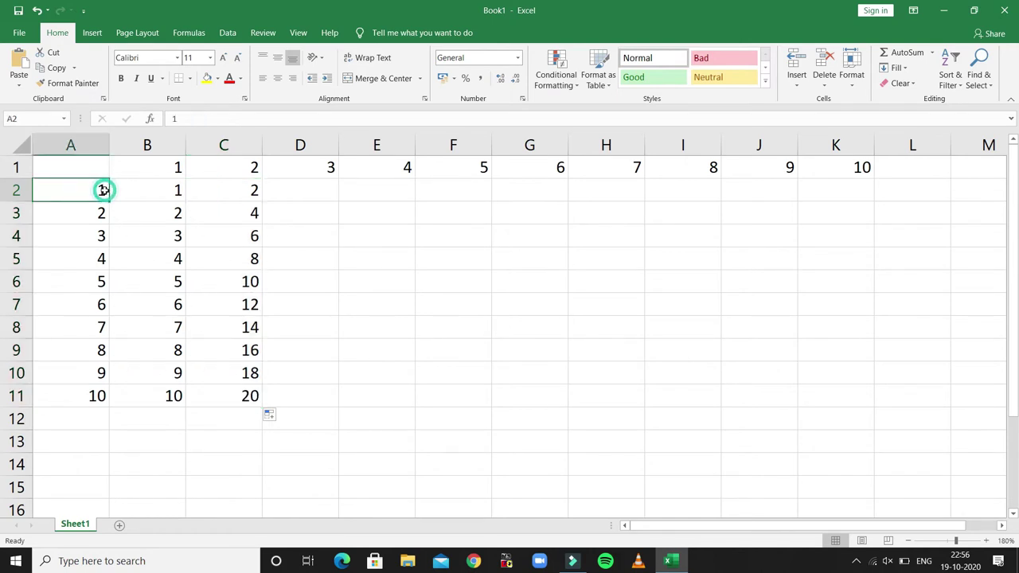
pyautogui.click(228, 167)
pyautogui.click(101, 212)
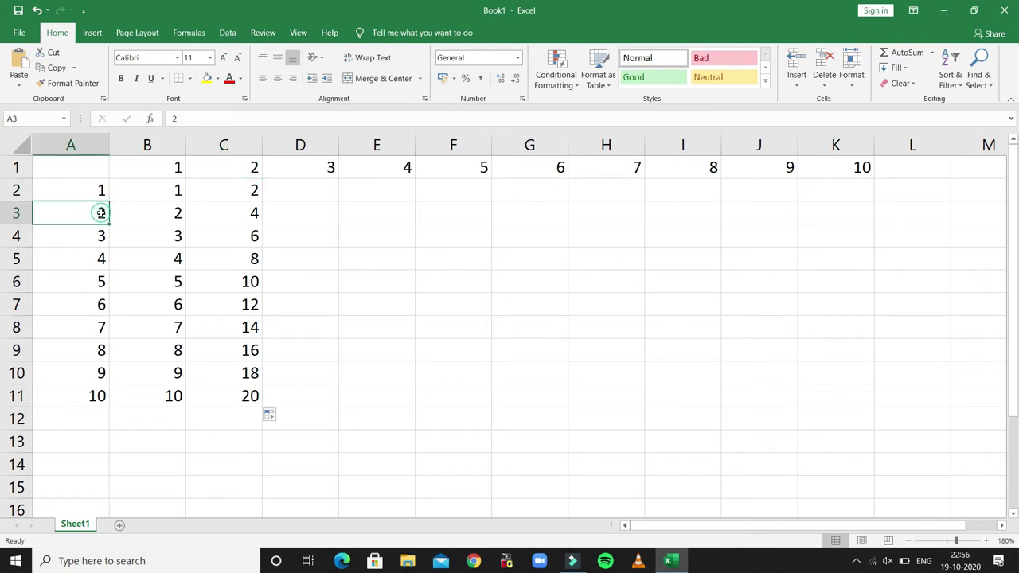
pyautogui.click(246, 168)
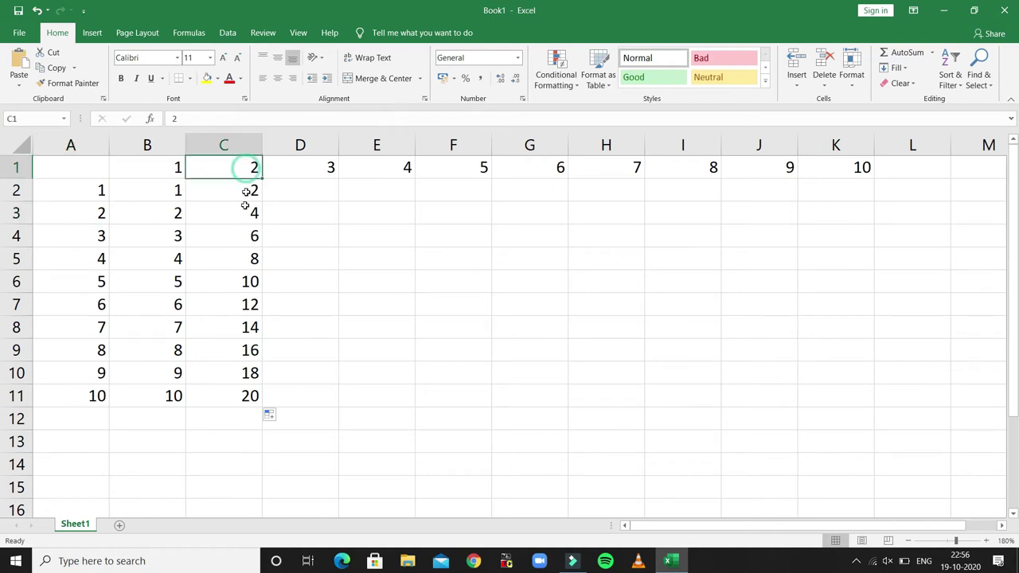
pyautogui.click(244, 216)
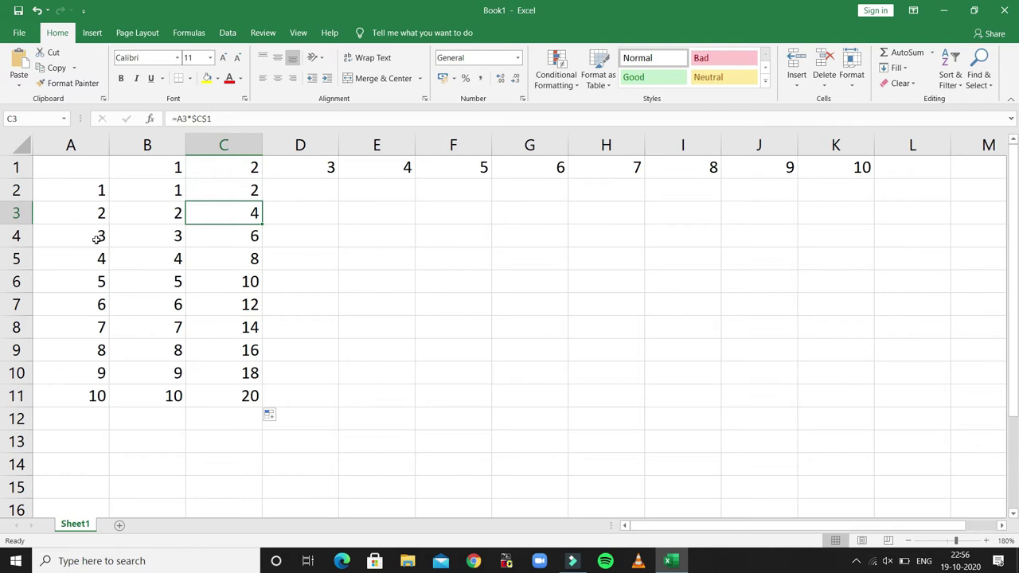
pyautogui.click(95, 236)
pyautogui.click(249, 172)
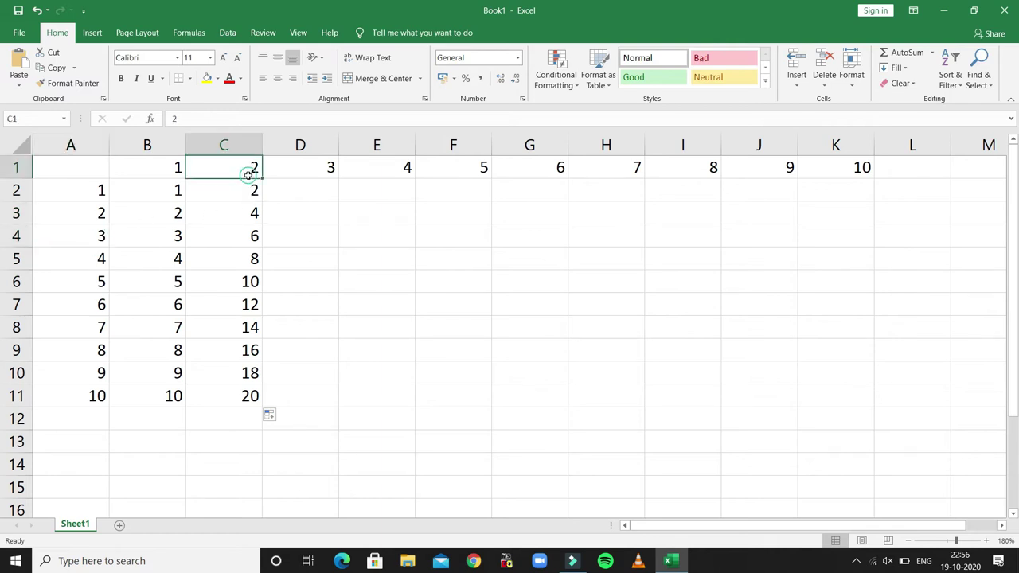
pyautogui.click(250, 231)
pyautogui.click(251, 197)
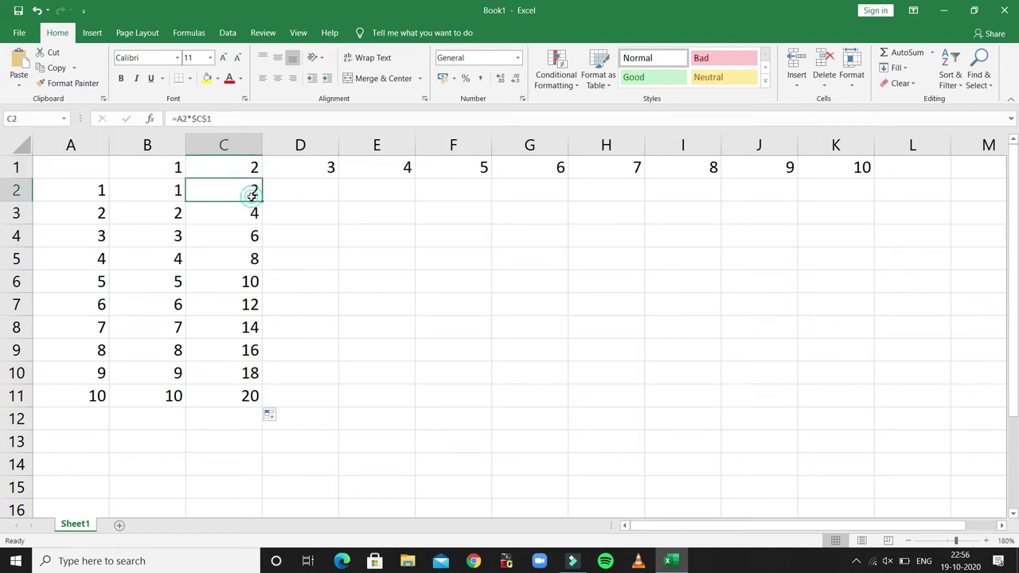
# Review the products in C2 to C11 of the second table column.
pyautogui.hotkey('shift', 'Down')
pyautogui.hotkey('shift', 'Down')
pyautogui.hotkey('shift', 'Down')
pyautogui.hotkey('shift', 'Down')
pyautogui.hotkey('shift', 'Down')
pyautogui.hotkey('shift', 'Down')
pyautogui.hotkey('shift', 'Down')
pyautogui.hotkey('shift', 'Down')
pyautogui.hotkey('shift', 'Down')
pyautogui.hotkey('shift', 'Down')
pyautogui.hotkey('shift', 'Down')
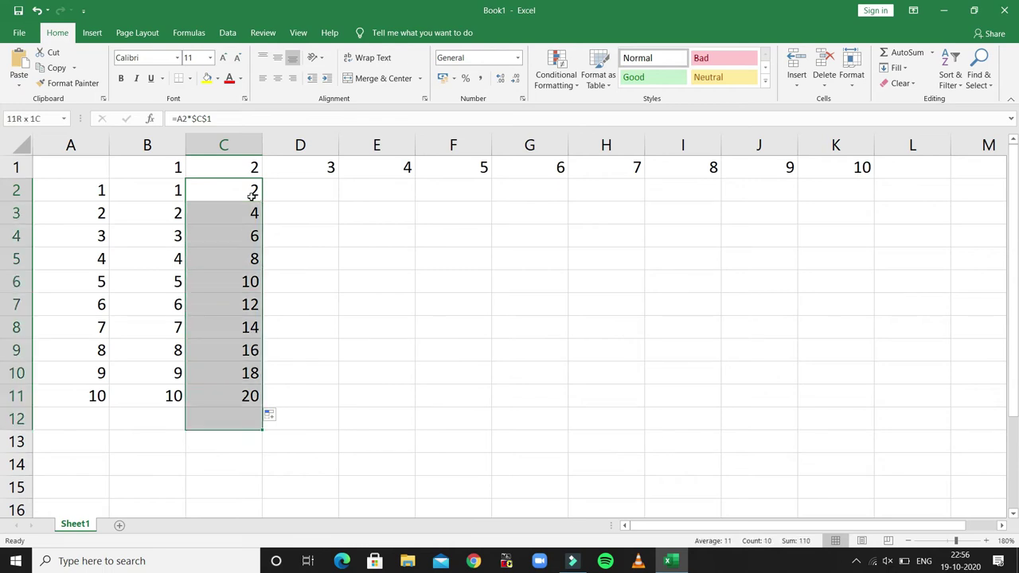
pyautogui.hotkey('shift', 'Up')
pyautogui.hotkey('shift', 'Up')
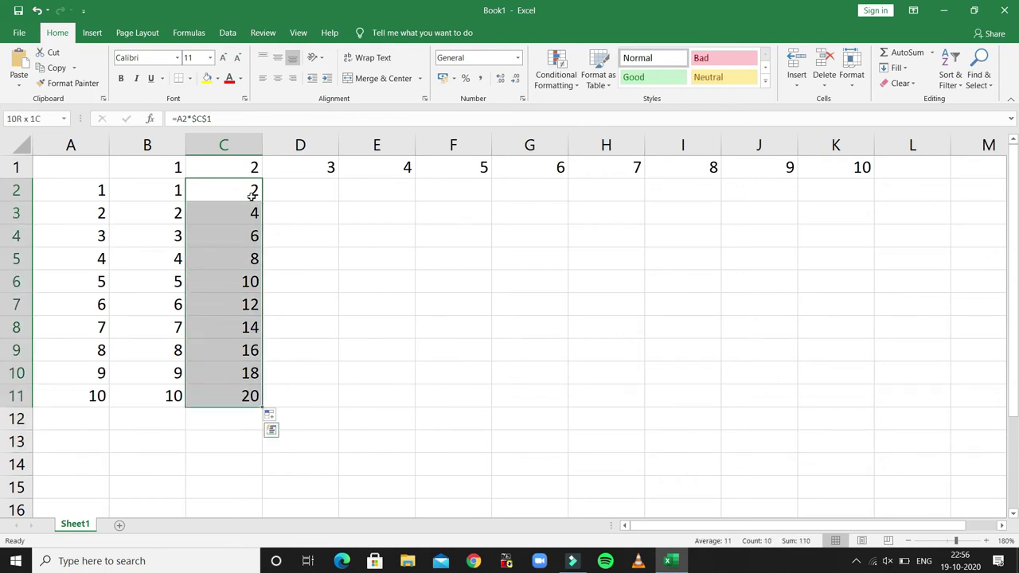
# Enter the formula =A2*$D$1 in cell D2 and fill it down to D11.
pyautogui.click(311, 191)
pyautogui.write('=')
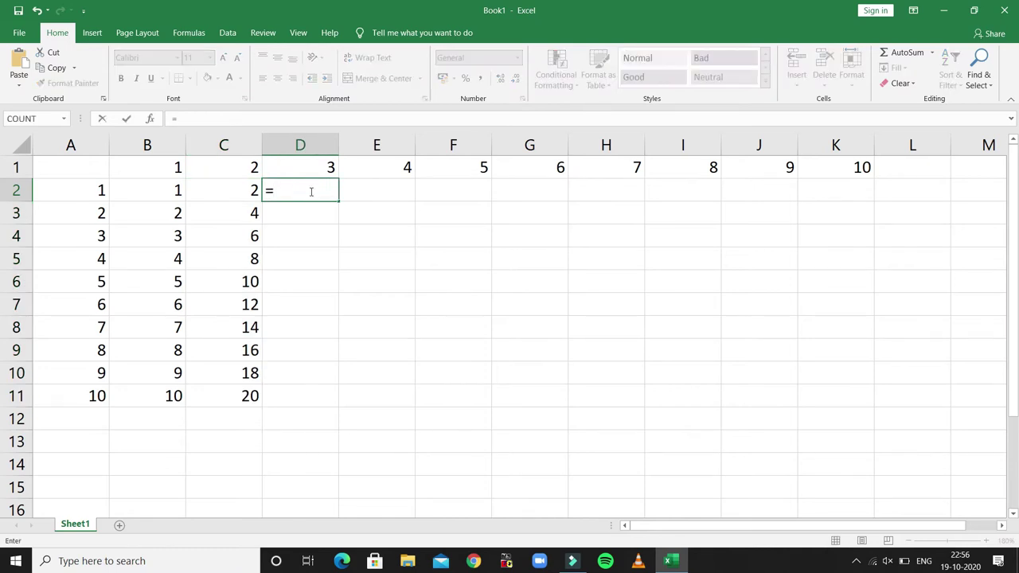
pyautogui.click(97, 190)
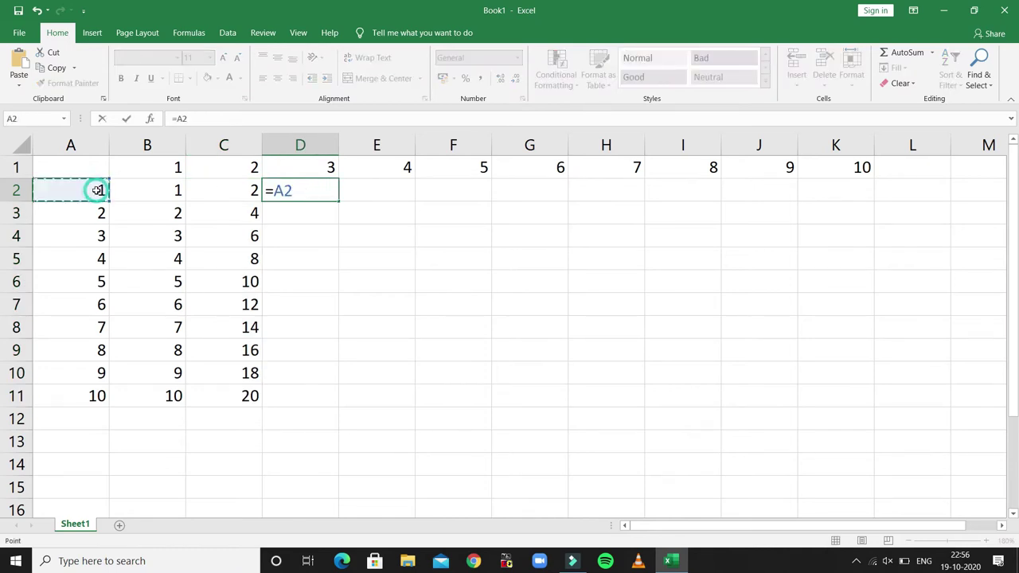
pyautogui.write('*')
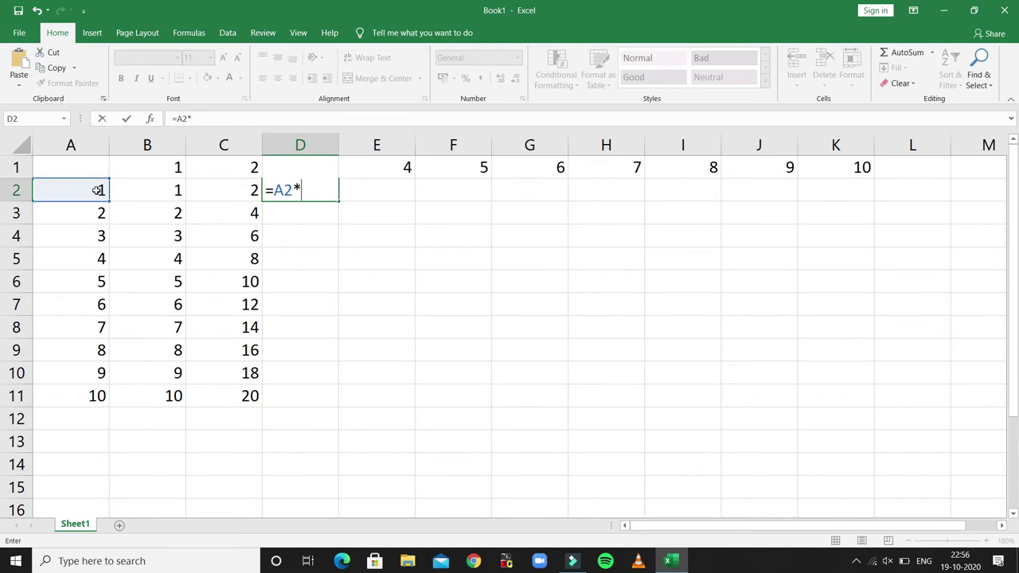
pyautogui.write('$D')
pyautogui.press('BackSpace')
pyautogui.write('D$1')
pyautogui.press('Return')
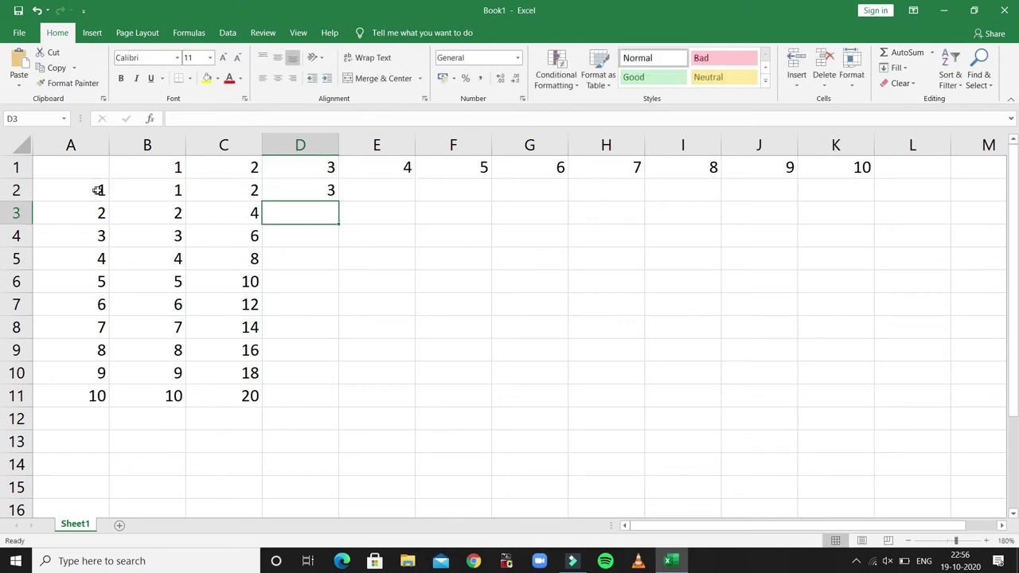
pyautogui.click(325, 191)
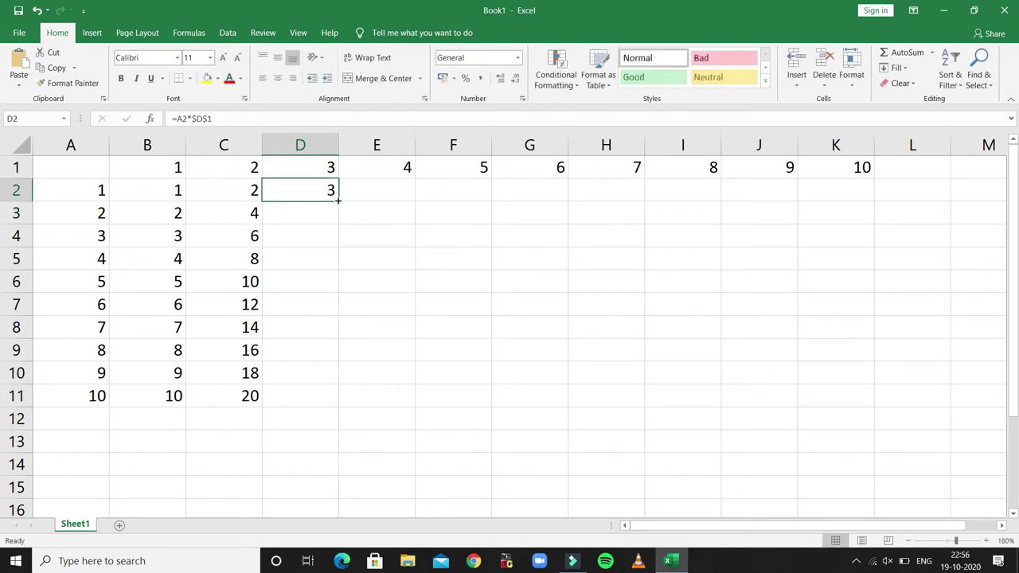
pyautogui.moveTo(338, 201); pyautogui.dragTo(332, 400)
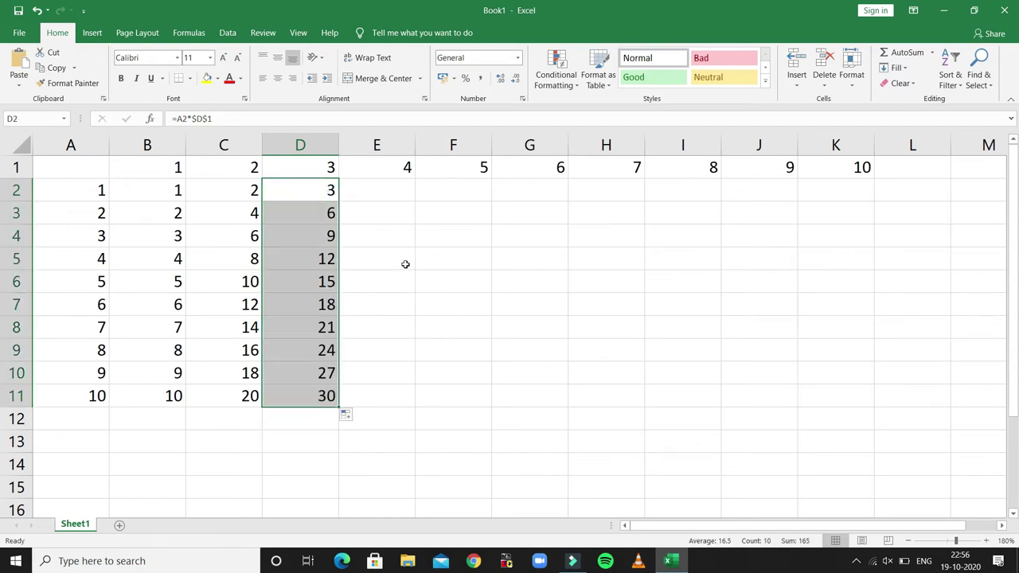
# Fill the formula from D2 across row 2 to K2.
pyautogui.click(371, 189)
pyautogui.click(334, 189)
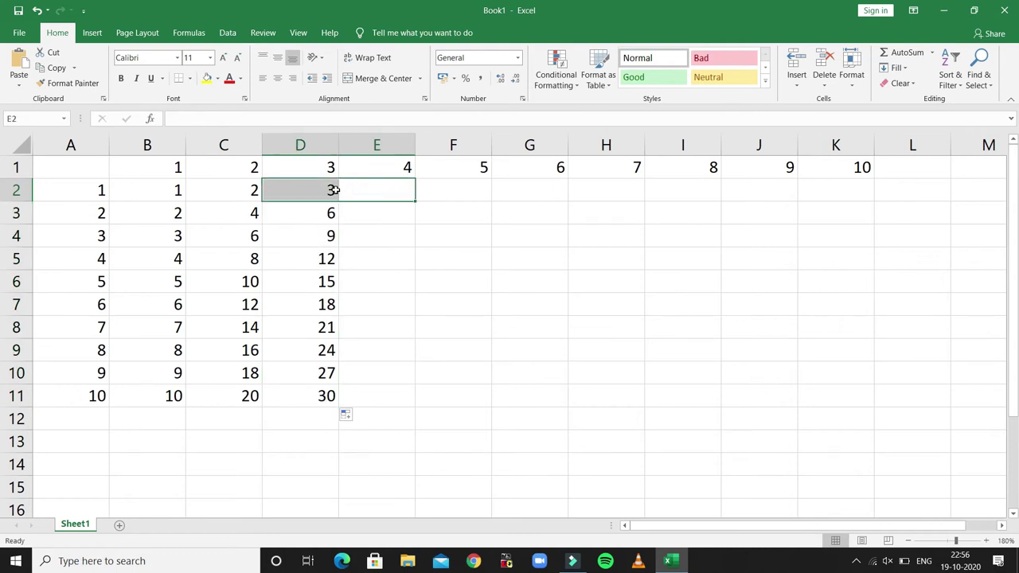
pyautogui.moveTo(339, 201); pyautogui.dragTo(841, 210)
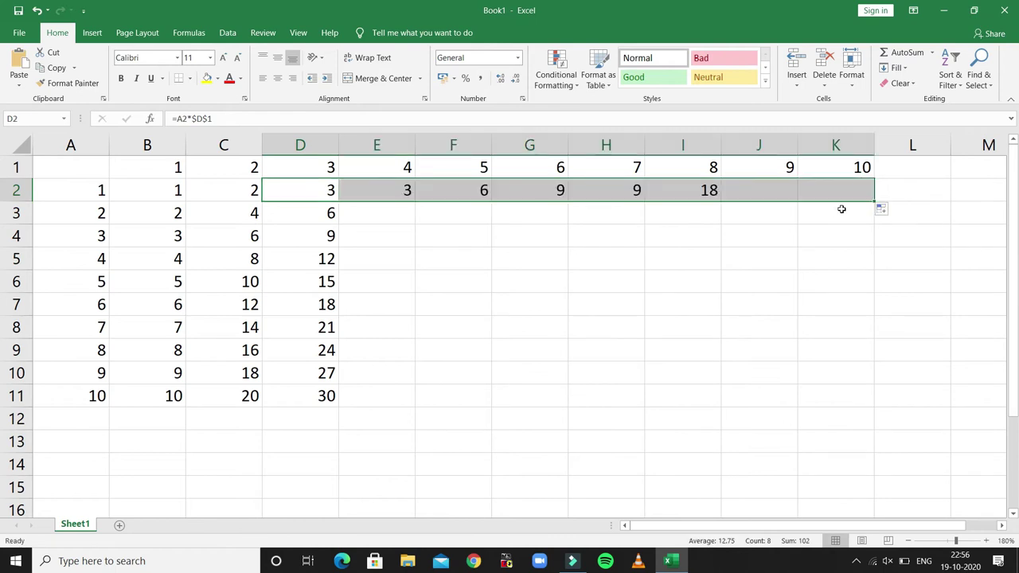
# Change the absolute reference in cell E2 to $E$1 so the formula is =B2*$E$1.
pyautogui.doubleClick(397, 188)
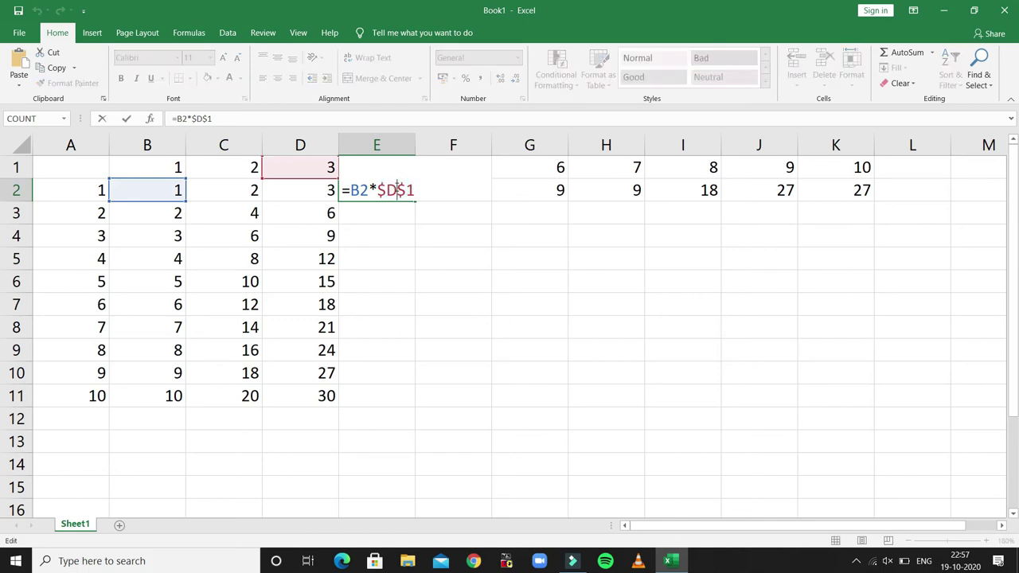
pyautogui.press('BackSpace')
pyautogui.write('E')
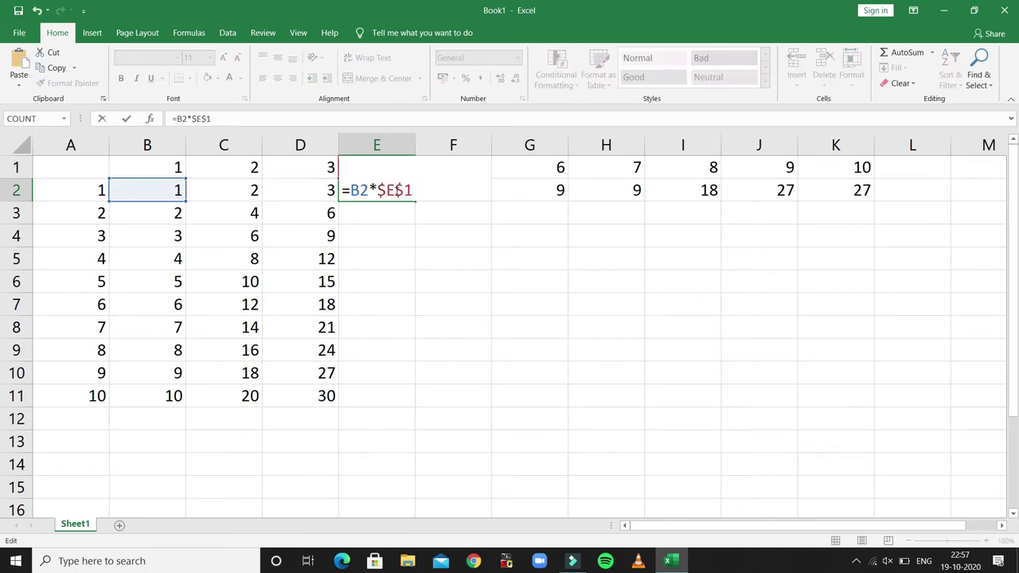
pyautogui.press('Return')
# Fill the formula =B2*$E$1 from E2 down to E11.
pyautogui.click(447, 187)
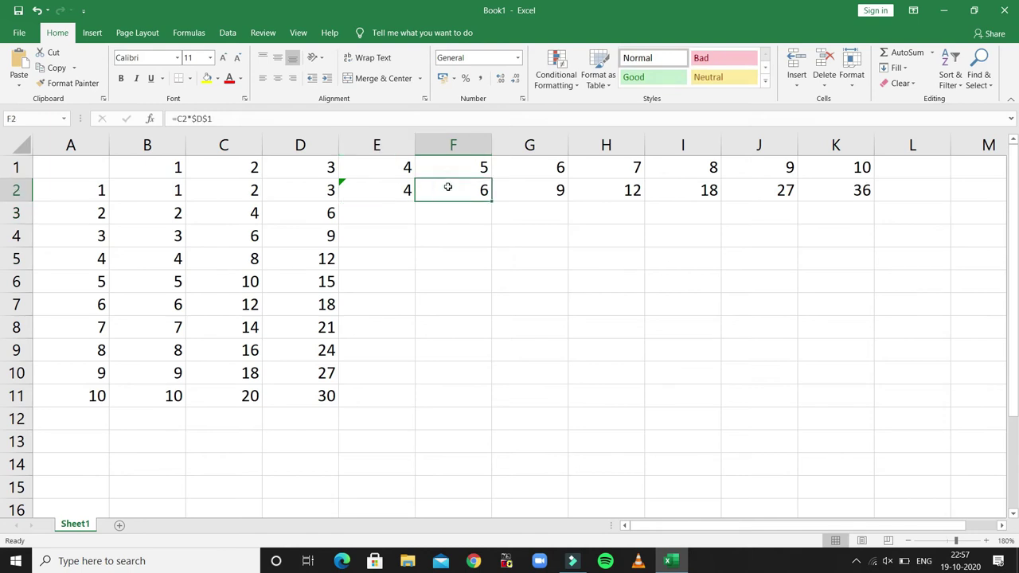
pyautogui.doubleClick(448, 187)
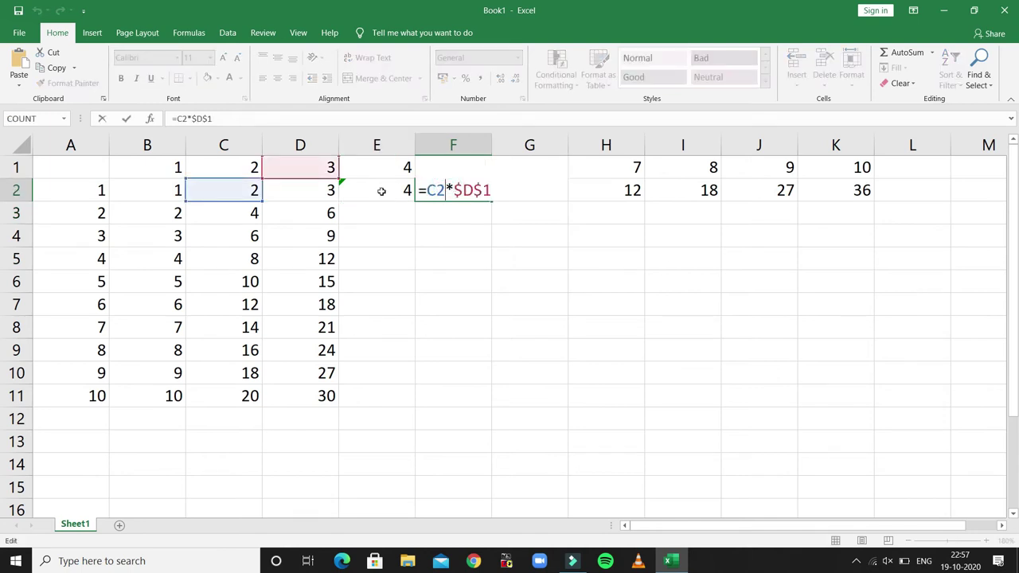
pyautogui.press('Escape')
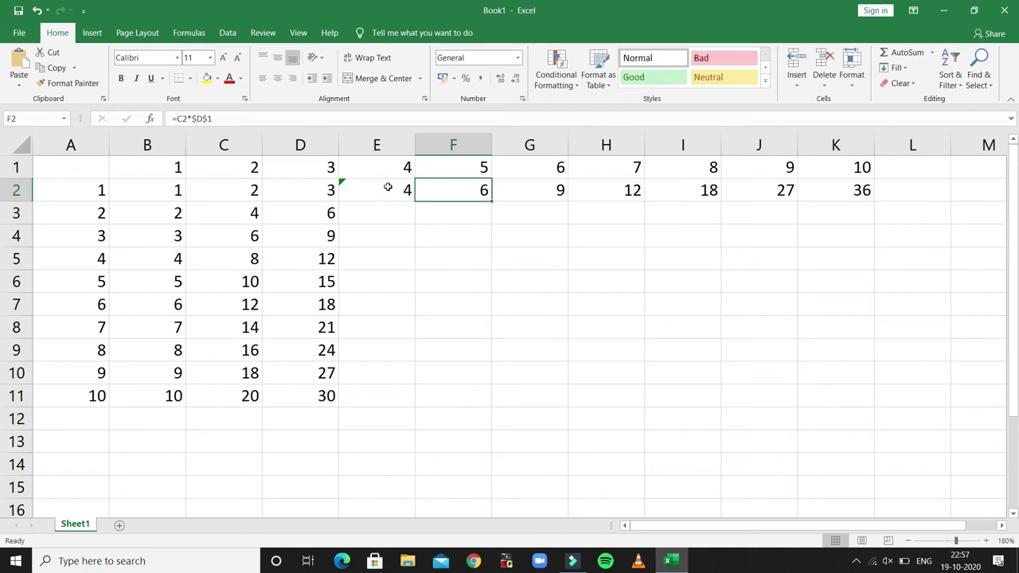
pyautogui.click(386, 189)
pyautogui.moveTo(415, 202); pyautogui.dragTo(409, 407)
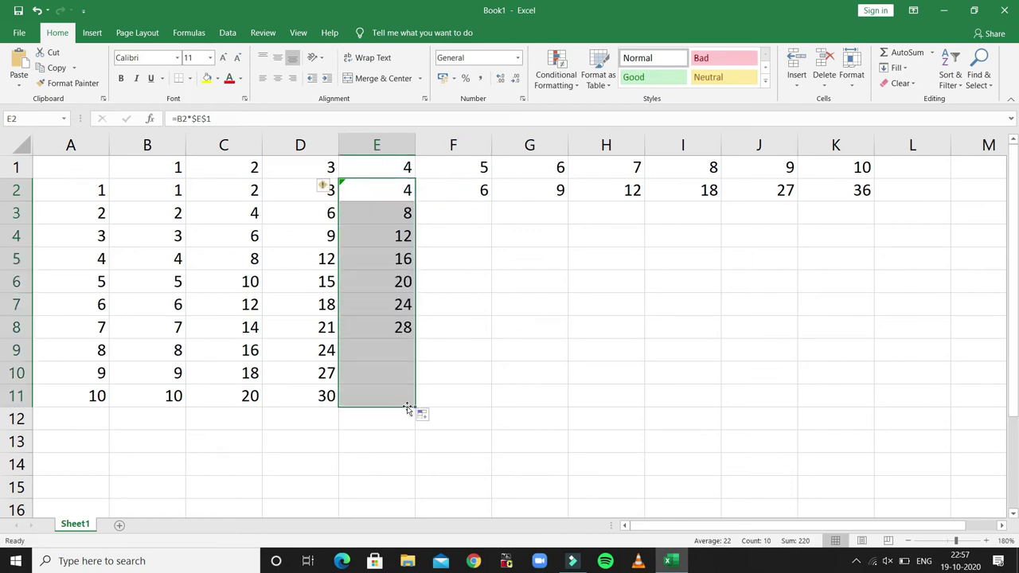
# Examine which cells the formulas in F2 and E2 refer to.
pyautogui.click(468, 182)
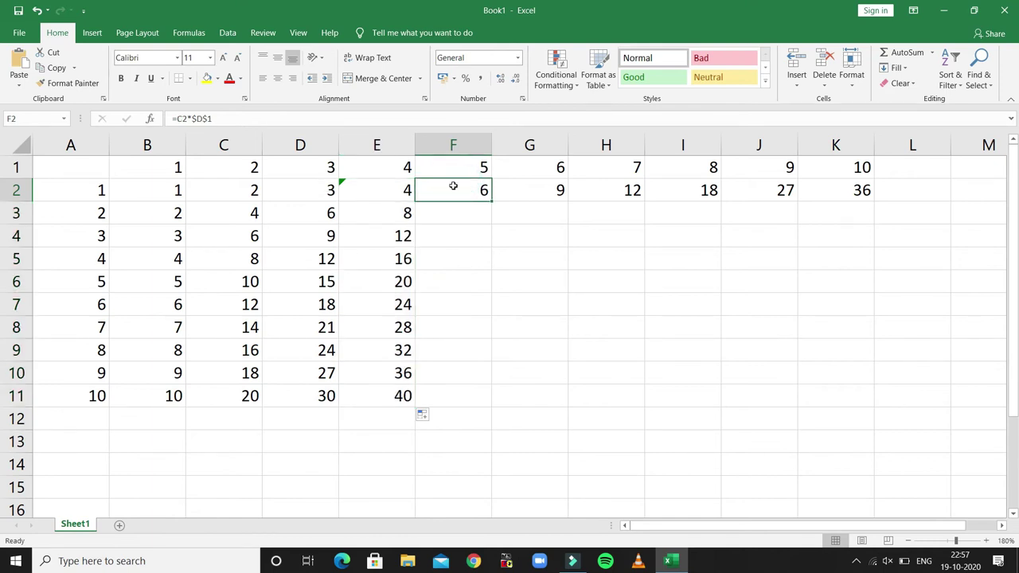
pyautogui.doubleClick(453, 185)
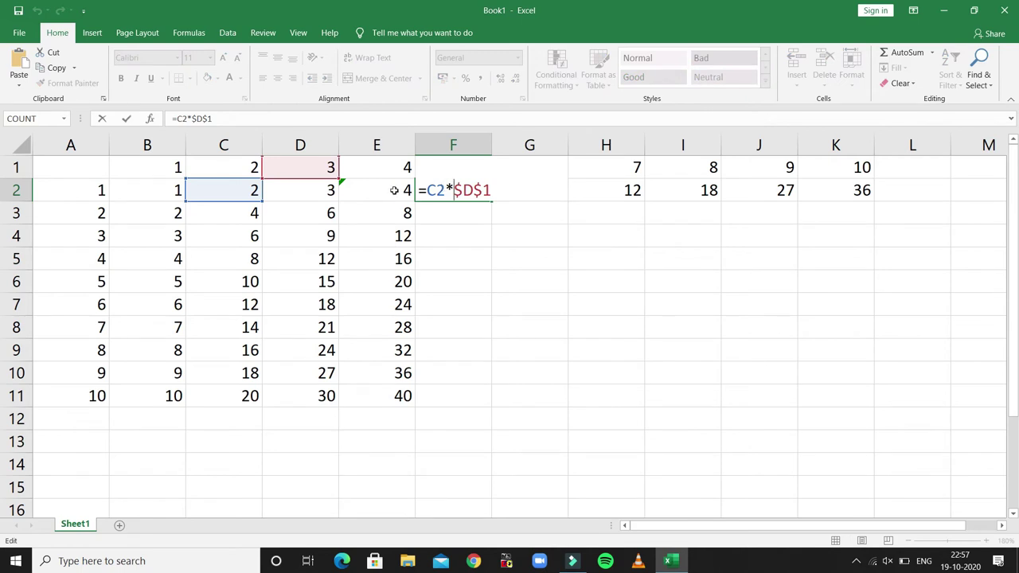
pyautogui.press('Escape')
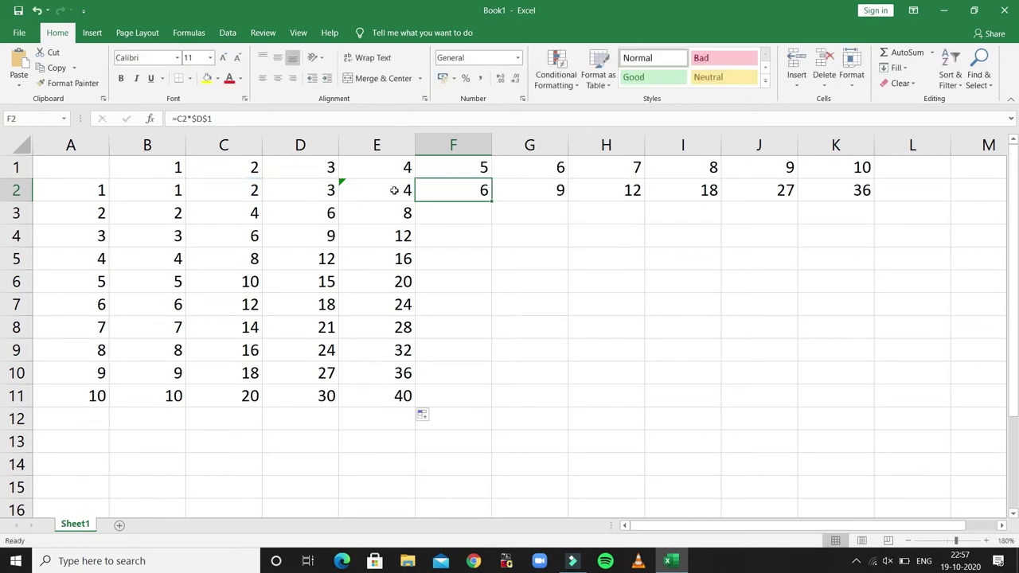
pyautogui.click(342, 183)
pyautogui.click(332, 188)
pyautogui.click(356, 193)
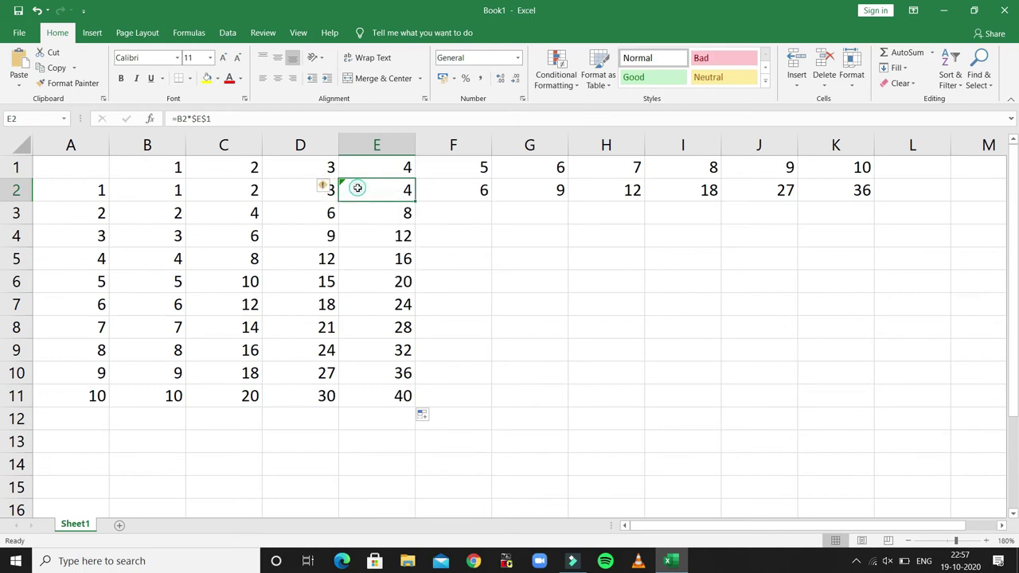
# Change the formula in cell E2 to =$A$2*$E$1 and fill it down to E11.
pyautogui.doubleClick(359, 189)
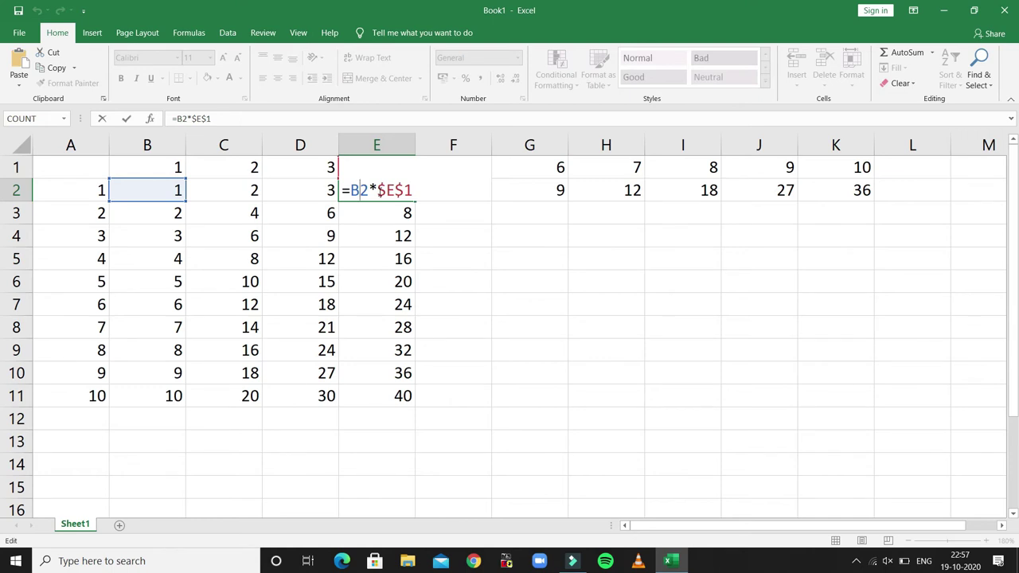
pyautogui.press('BackSpace')
pyautogui.press('BackSpace')
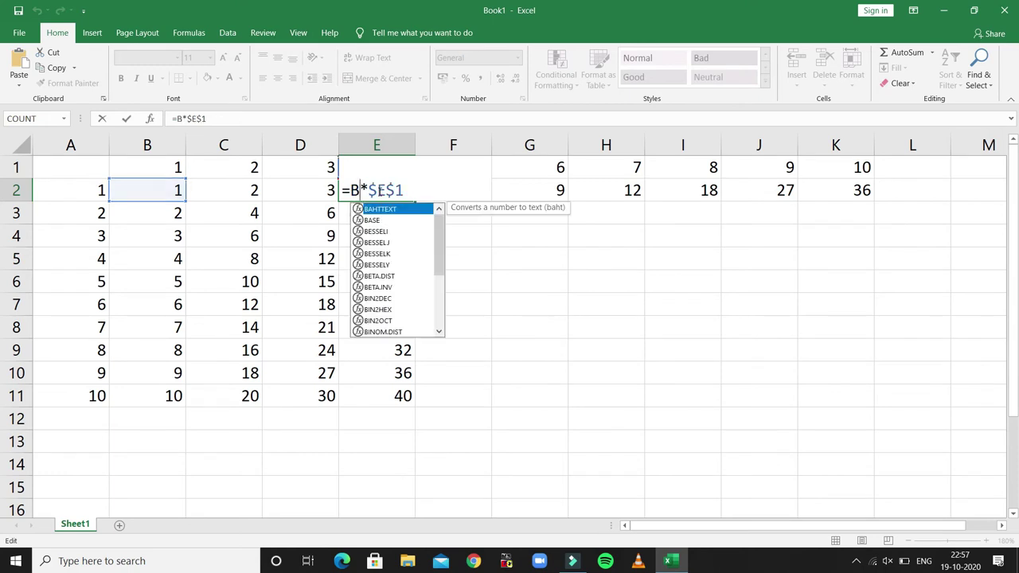
pyautogui.write('$')
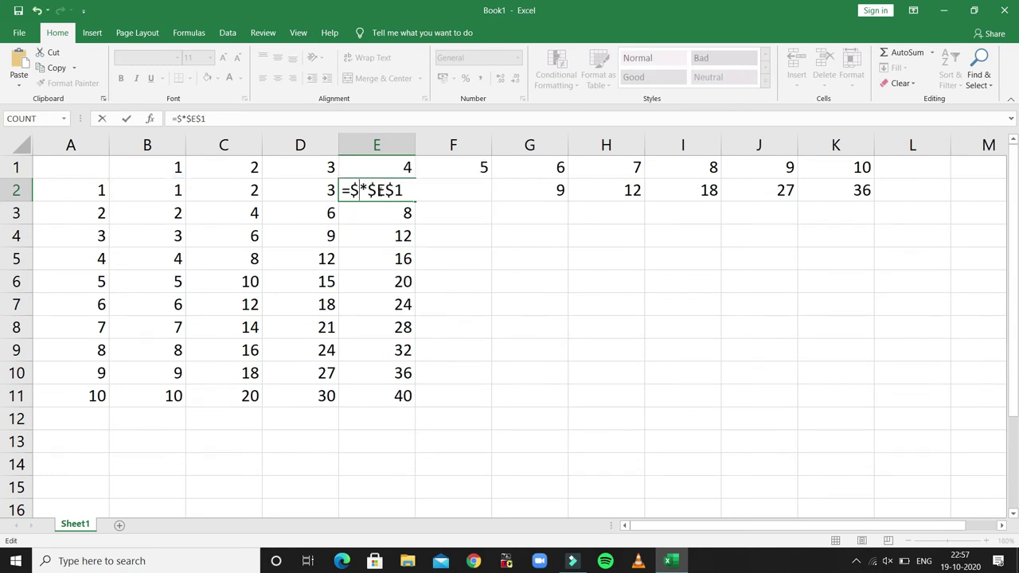
pyautogui.write('A')
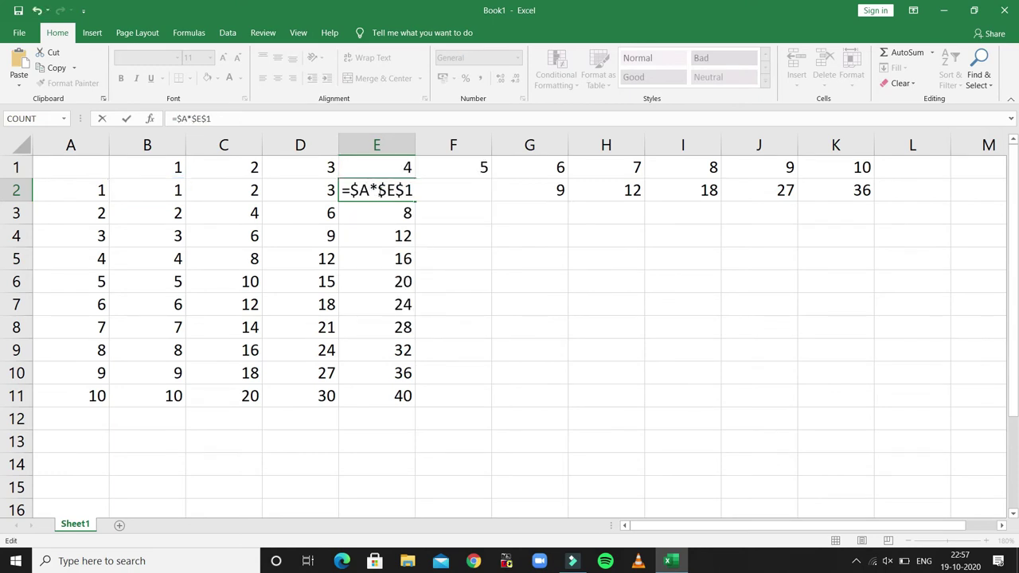
pyautogui.write('$2')
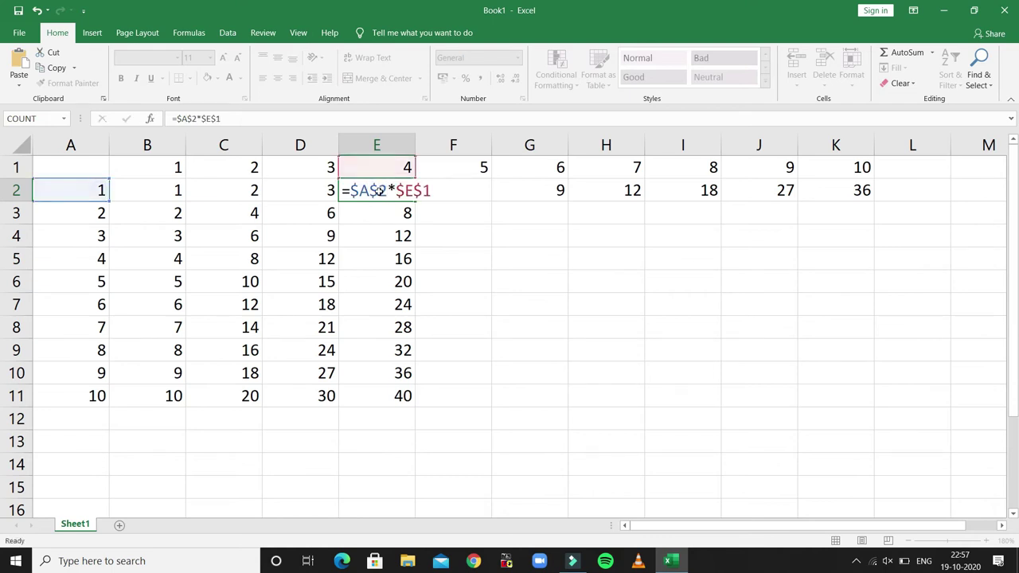
pyautogui.press('Return')
pyautogui.click(397, 191)
pyautogui.moveTo(412, 200); pyautogui.dragTo(409, 398)
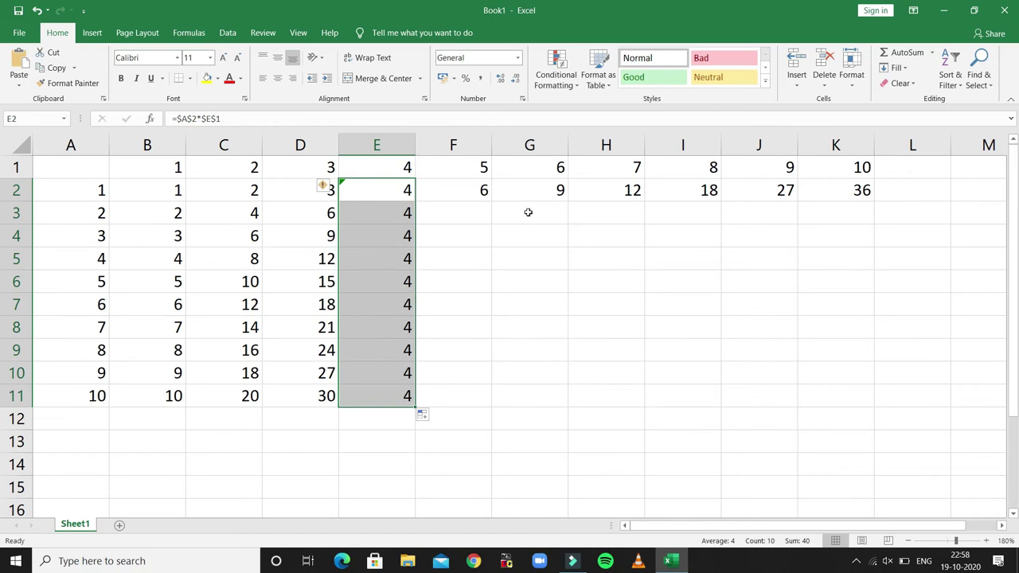
# Make the A2 reference in cell E2 relative so the formula is =A2*$E$1, and fill it down to E11.
pyautogui.doubleClick(396, 188)
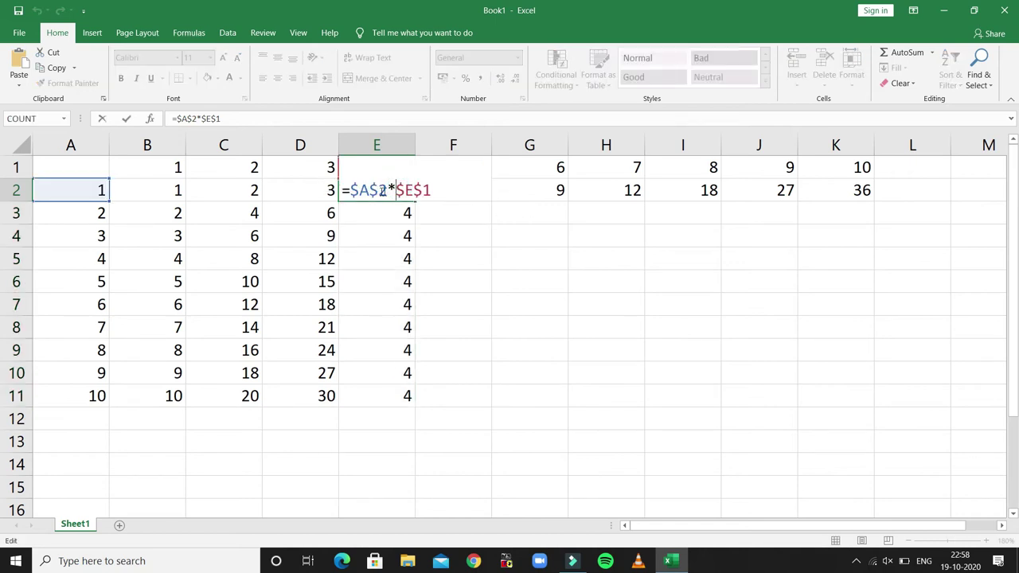
pyautogui.click(377, 189)
pyautogui.press('BackSpace')
pyautogui.press('BackSpace')
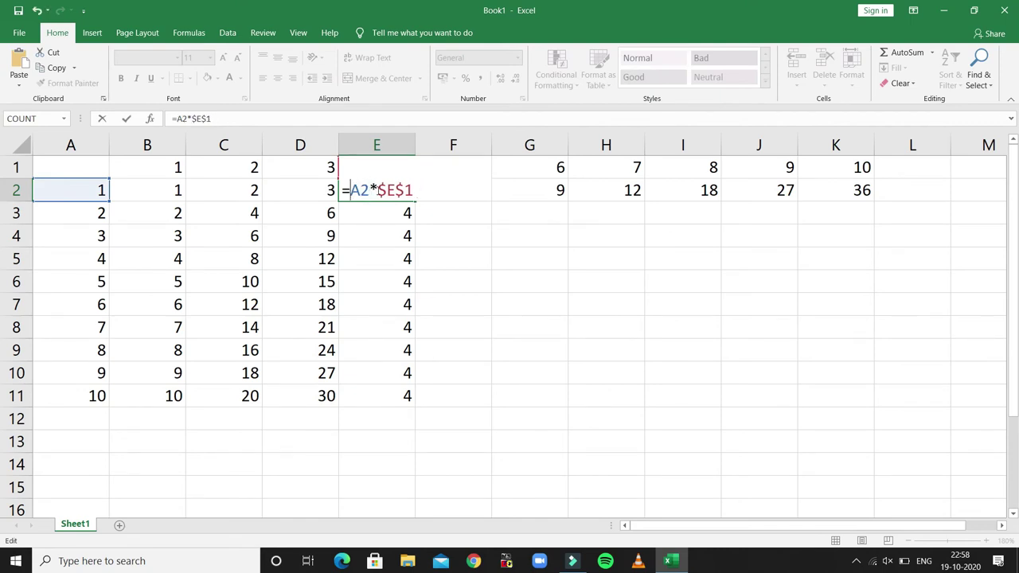
pyautogui.press('Return')
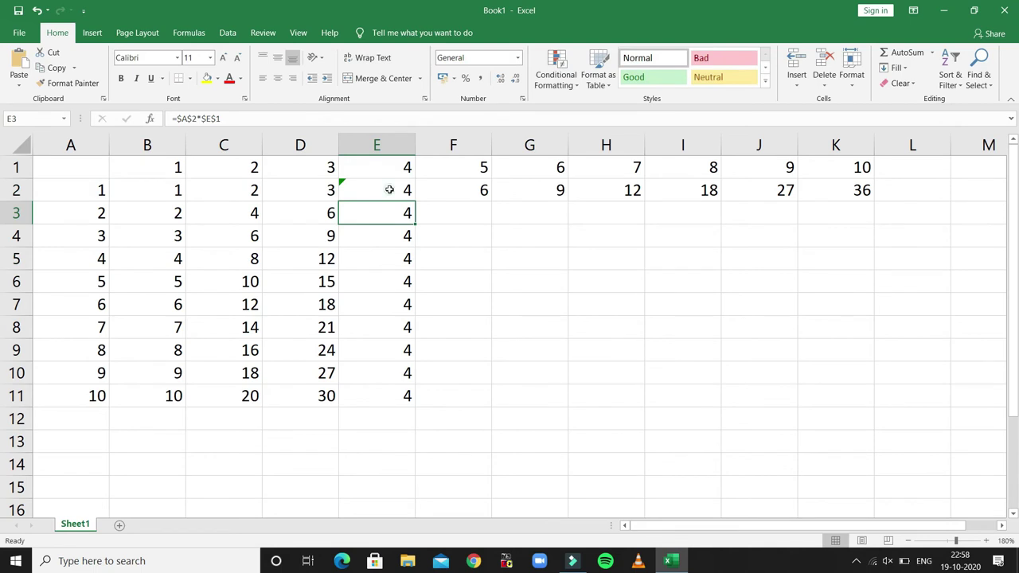
pyautogui.click(389, 190)
pyautogui.moveTo(414, 200); pyautogui.dragTo(411, 415)
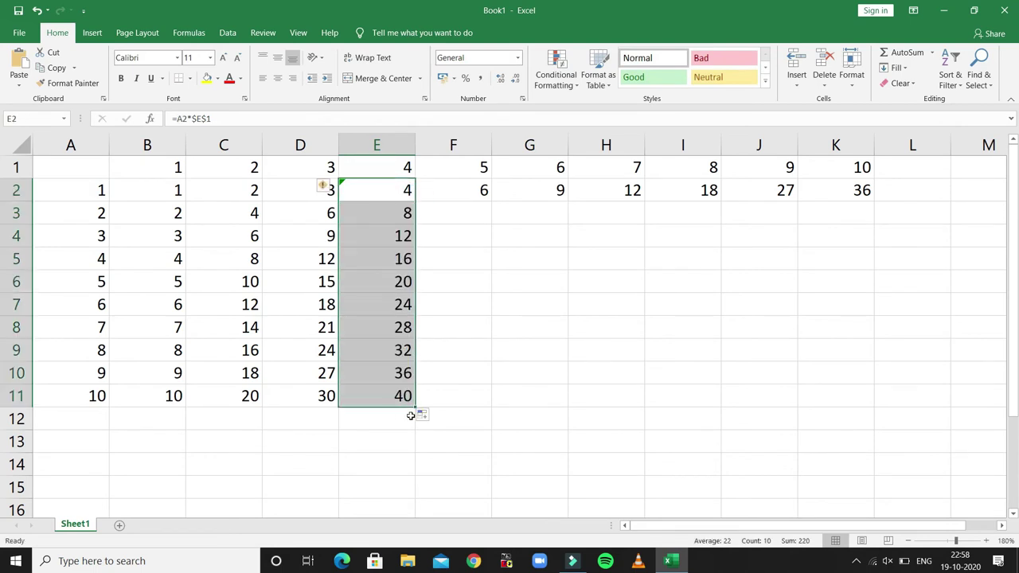
# Change the formula in cell F2 to =A2*$F$1 and fill it down to F11.
pyautogui.click(459, 327)
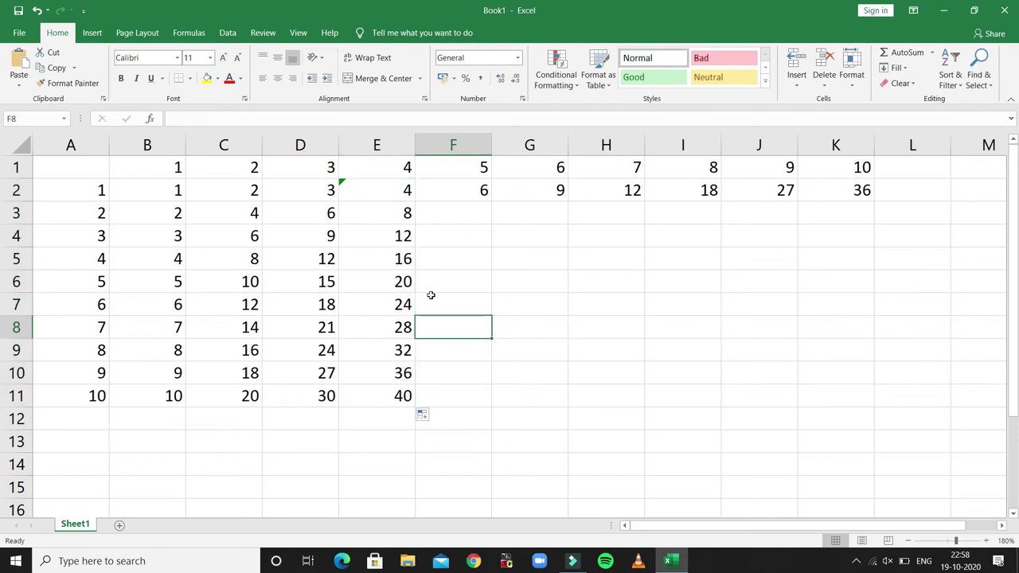
pyautogui.doubleClick(476, 195)
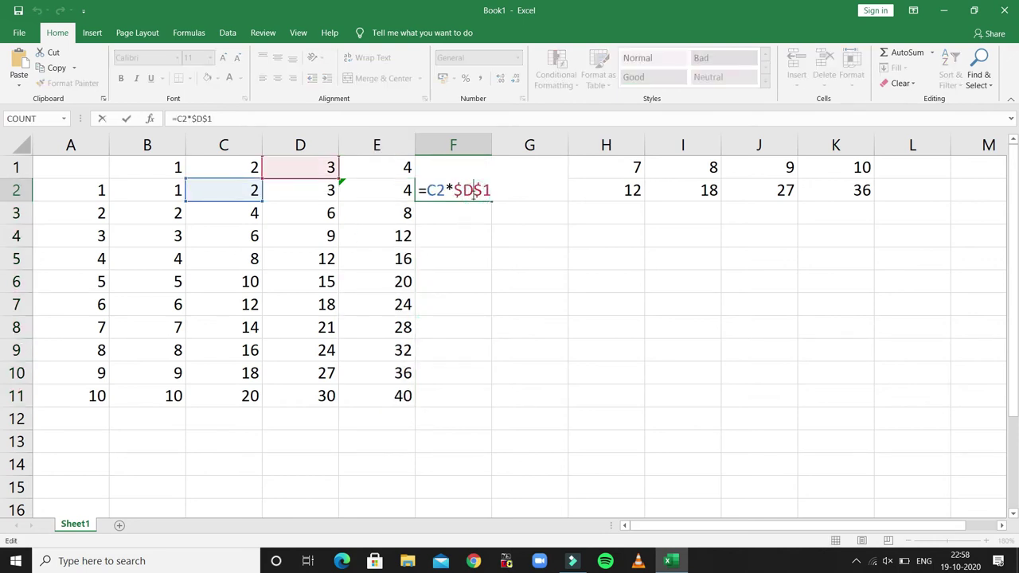
pyautogui.click(432, 190)
pyautogui.press('BackSpace')
pyautogui.write('A')
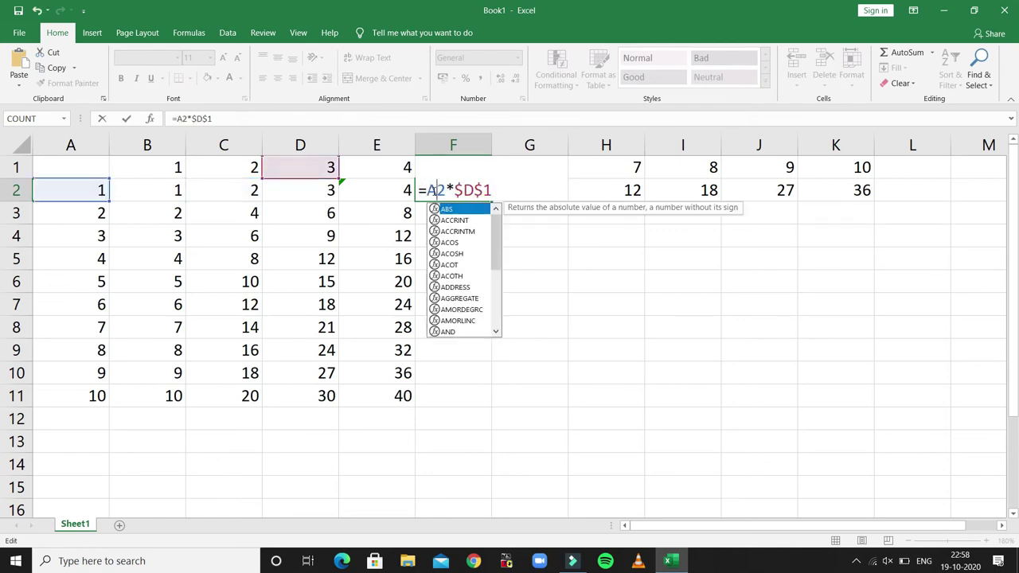
pyautogui.press('Right')
pyautogui.press('Right')
pyautogui.press('Right')
pyautogui.press('Right')
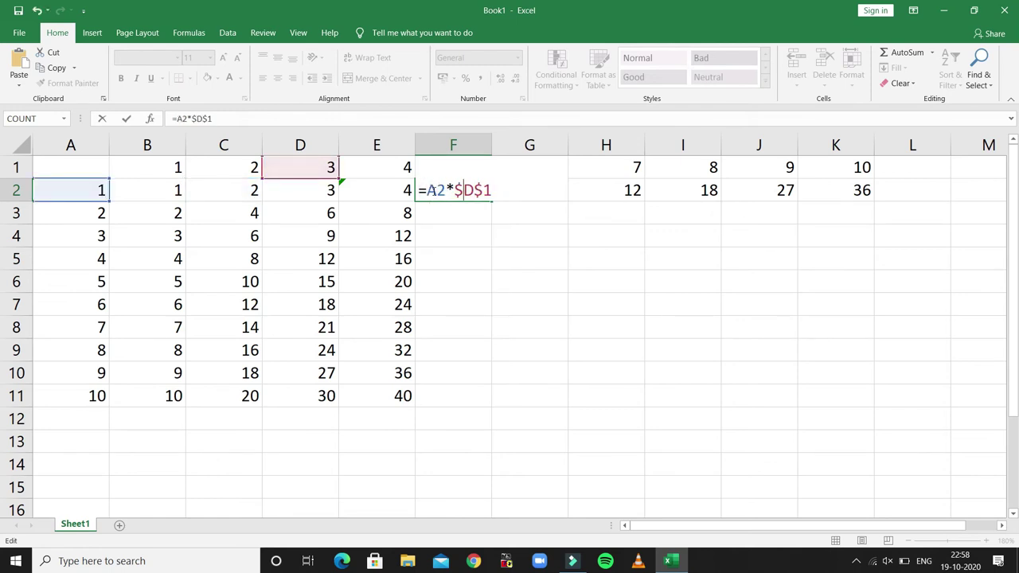
pyautogui.press('BackSpace')
pyautogui.write('F')
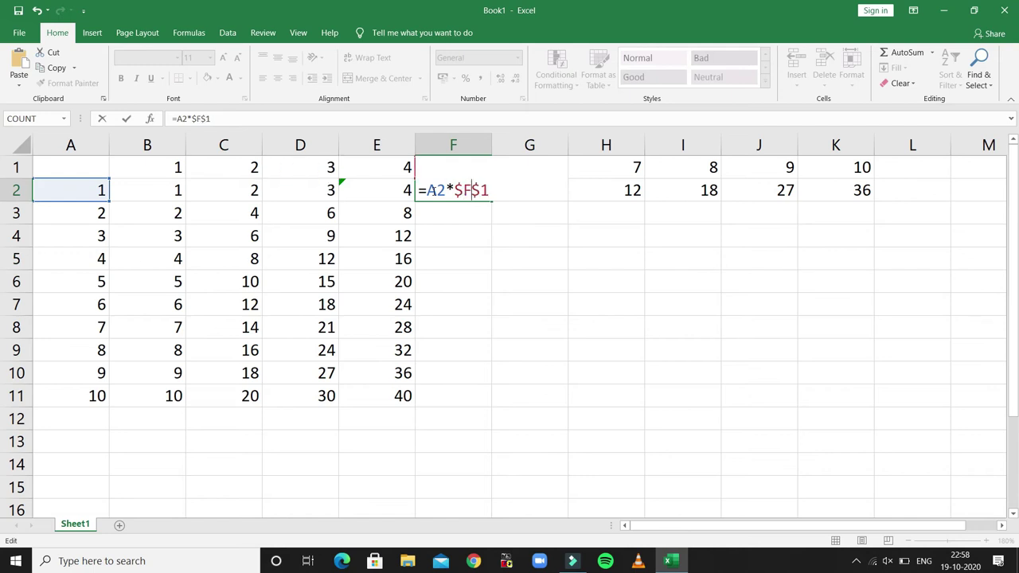
pyautogui.press('Return')
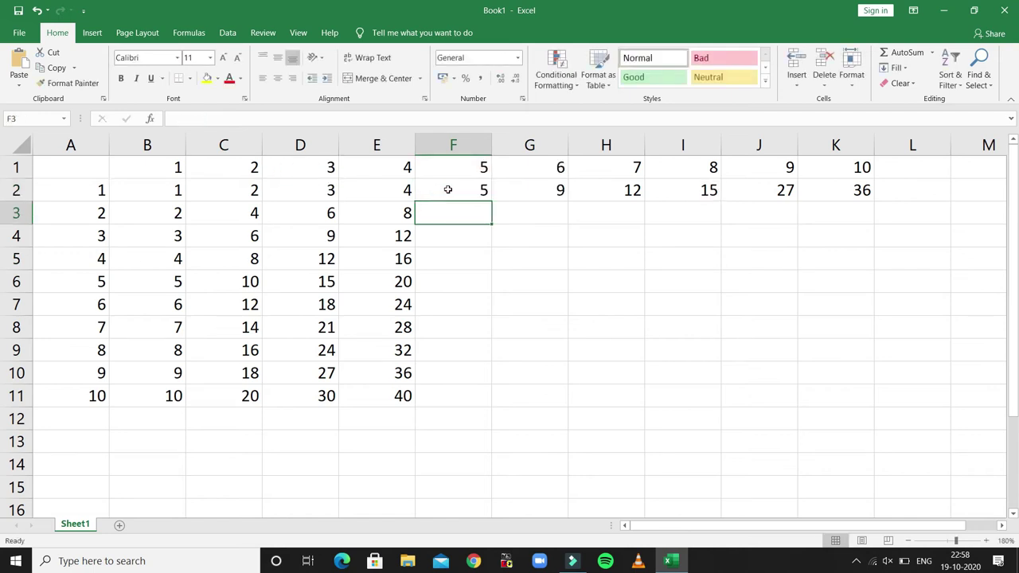
pyautogui.click(448, 189)
pyautogui.moveTo(491, 201); pyautogui.dragTo(469, 400)
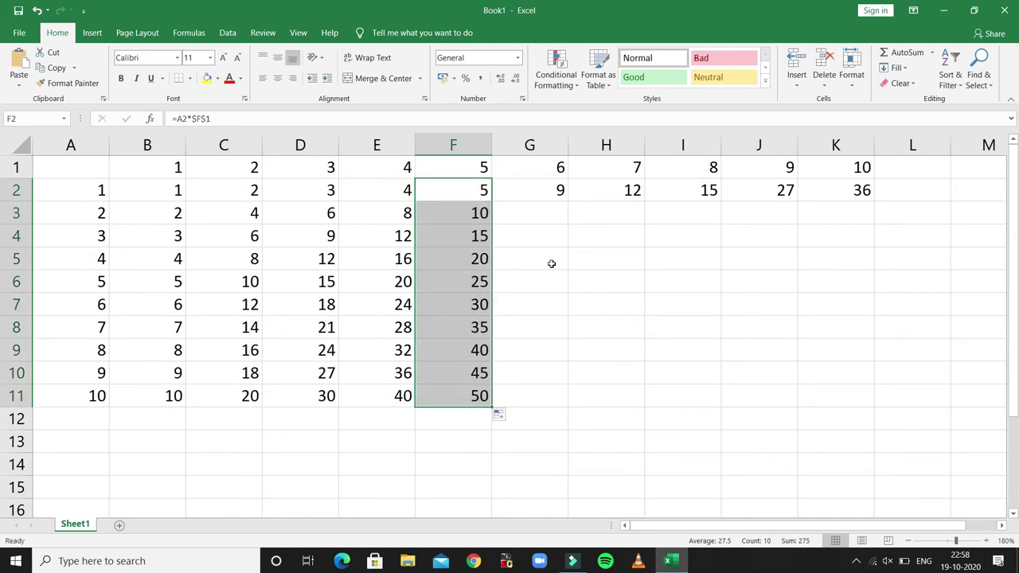
# Change the formula in cell G2 to =A2*$G$1 and fill it down to G11.
pyautogui.doubleClick(549, 191)
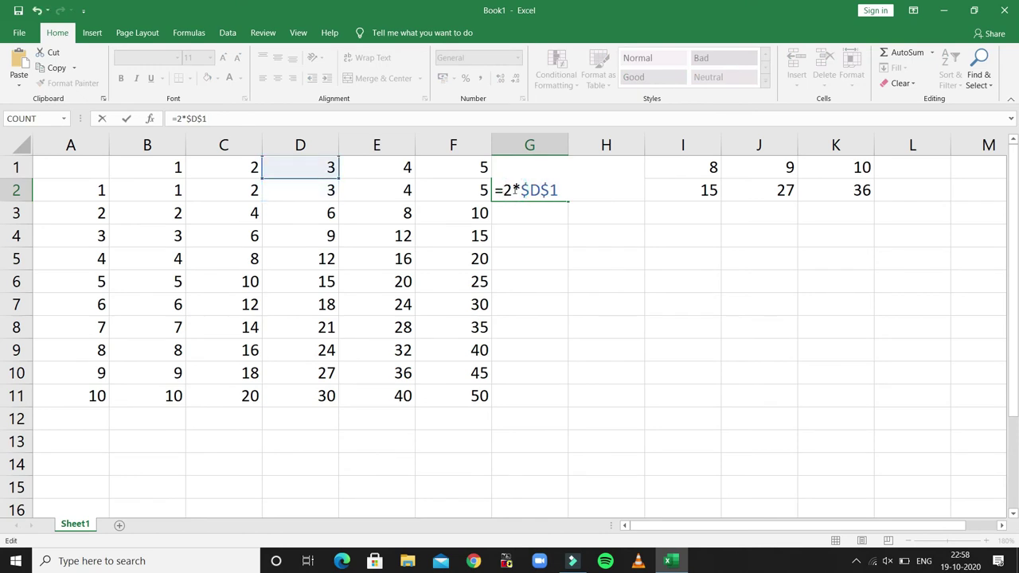
pyautogui.write('A')
pyautogui.press('Right')
pyautogui.press('Right')
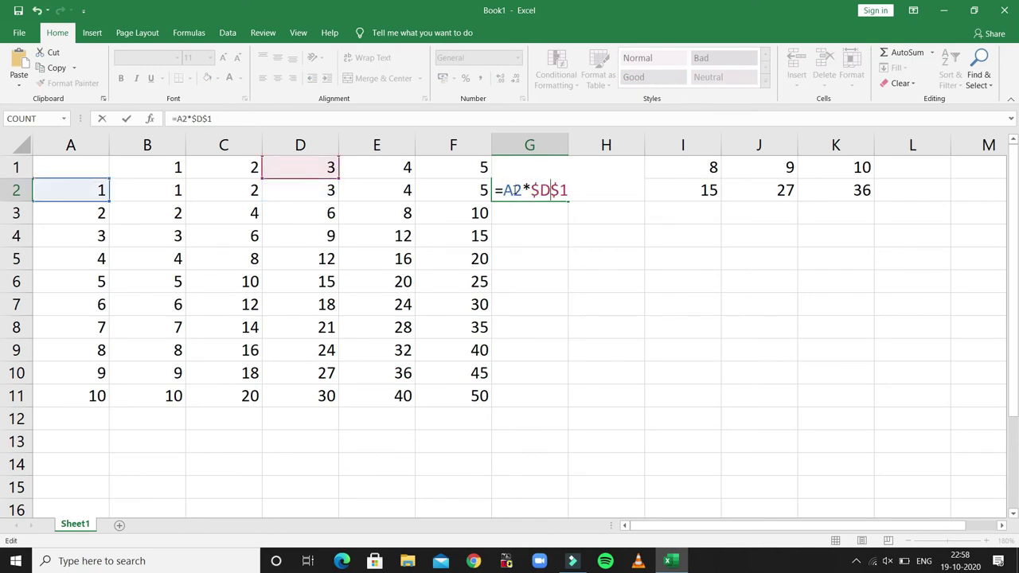
pyautogui.press('BackSpace')
pyautogui.write('G')
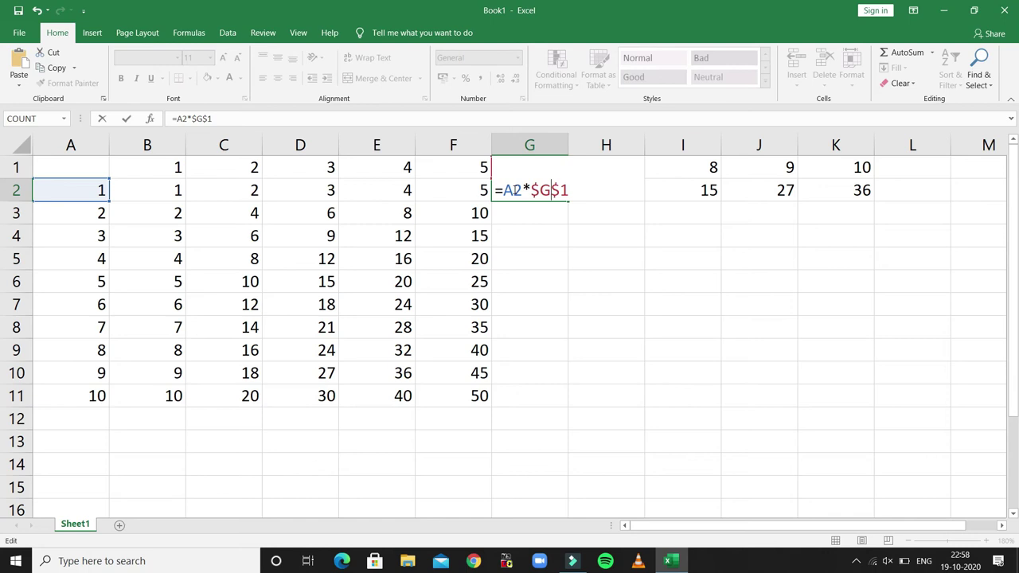
pyautogui.press('Return')
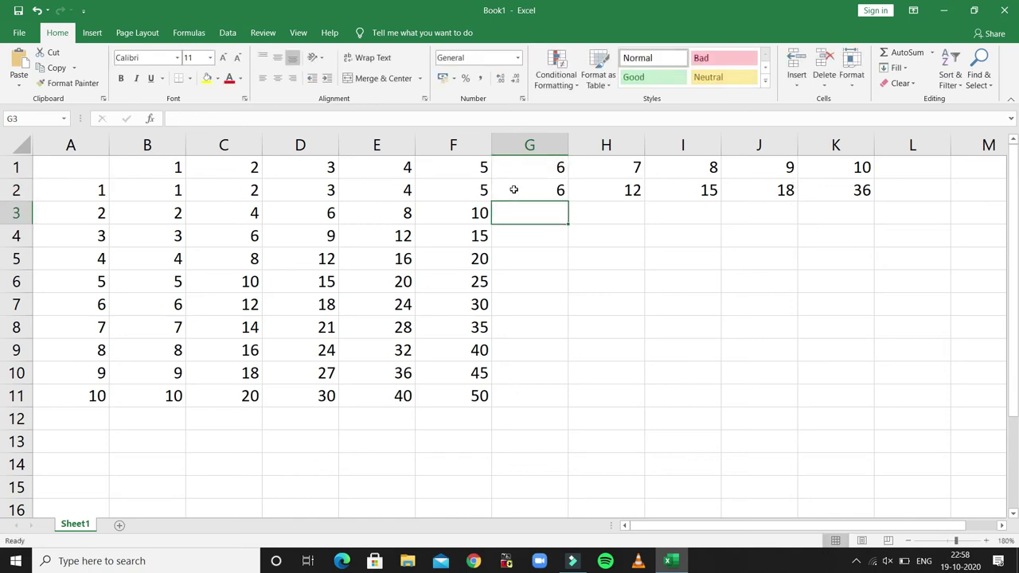
pyautogui.click(528, 189)
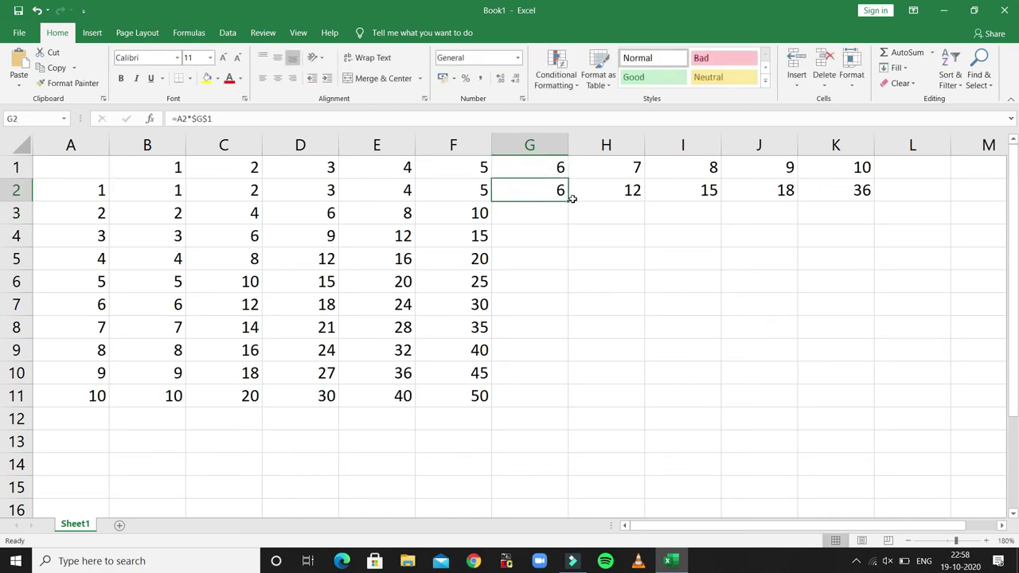
pyautogui.moveTo(569, 202); pyautogui.dragTo(552, 398)
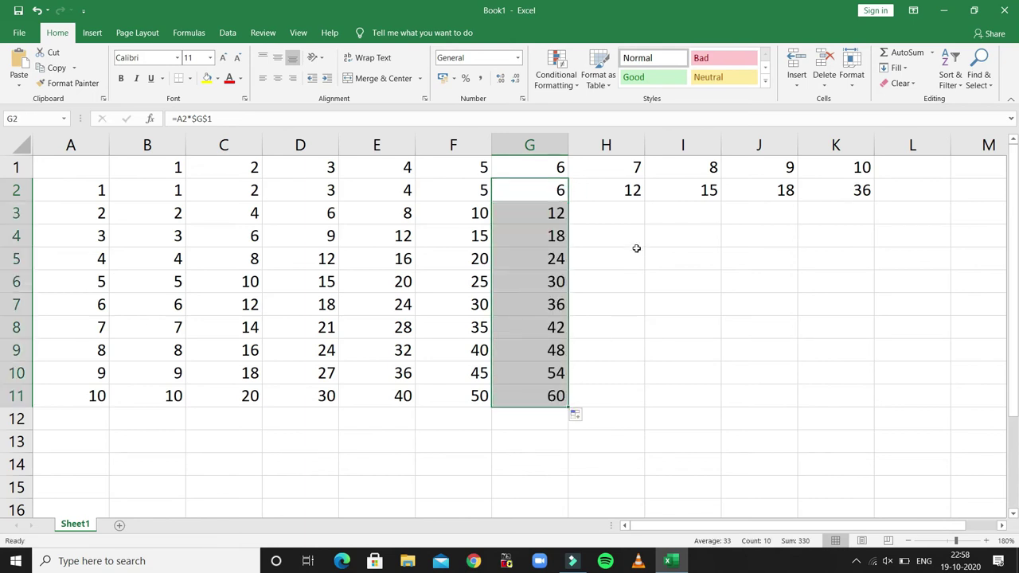
# Change the formula in cell H2 to =A2*$H$1 and fill it down to H11.
pyautogui.doubleClick(634, 191)
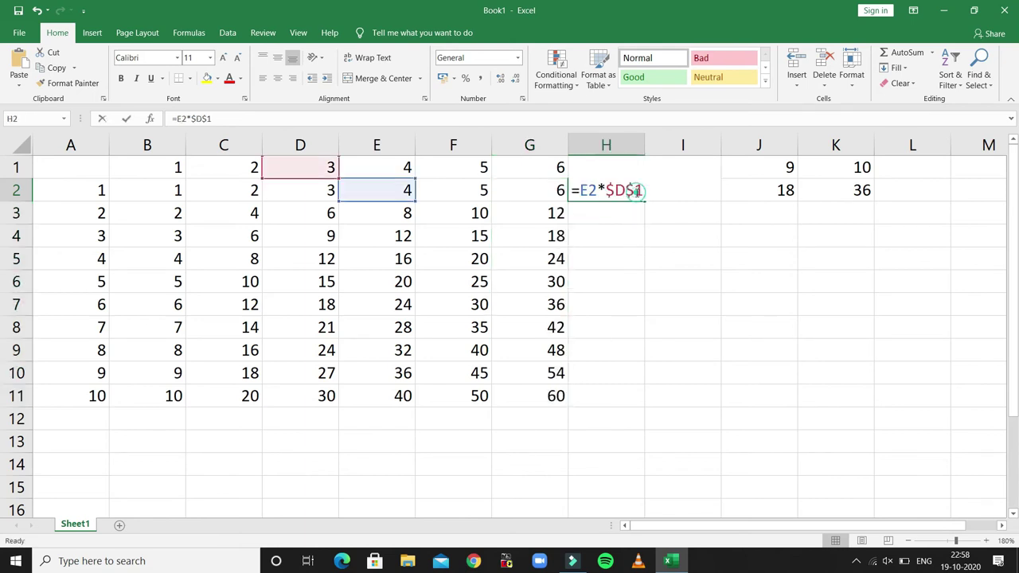
pyautogui.click(589, 189)
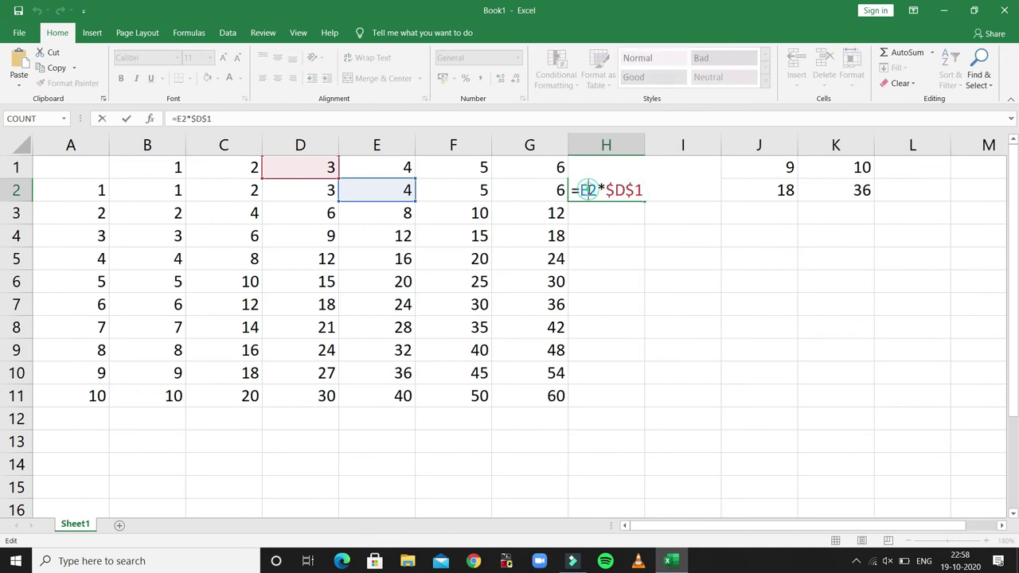
pyautogui.press('BackSpace')
pyautogui.write('A')
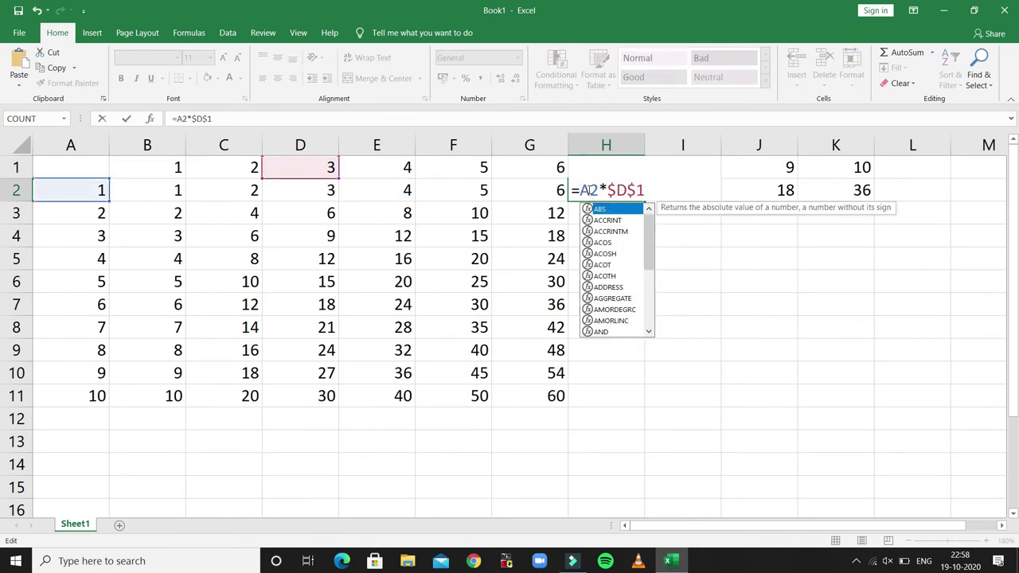
pyautogui.press('Right')
pyautogui.press('Delete')
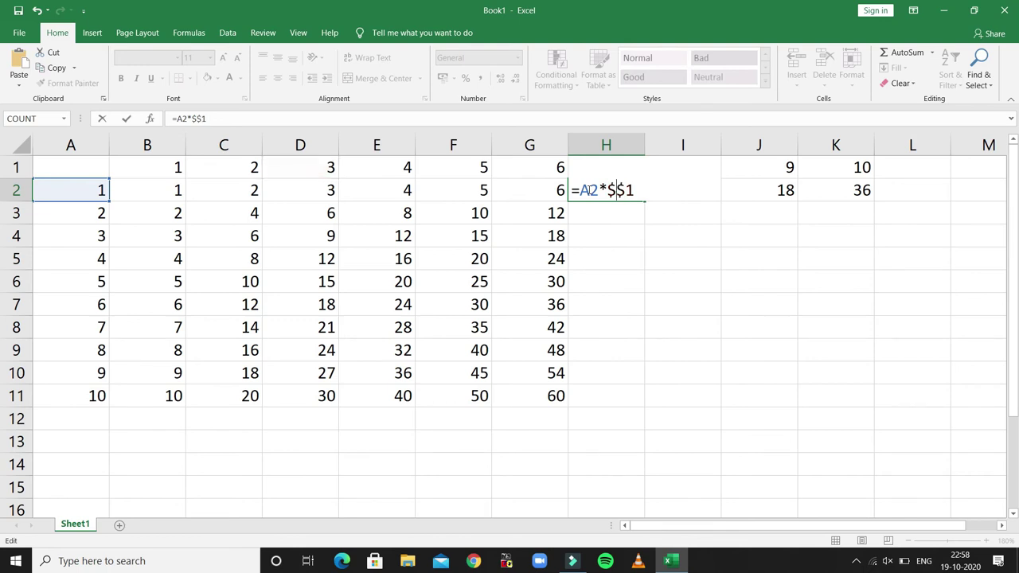
pyautogui.write('H')
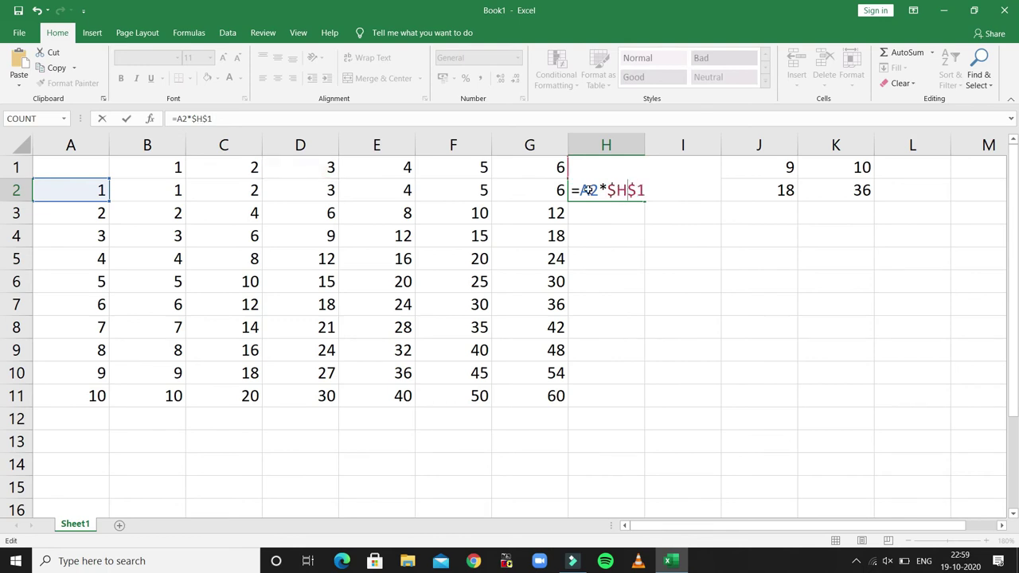
pyautogui.press('Return')
pyautogui.click(626, 194)
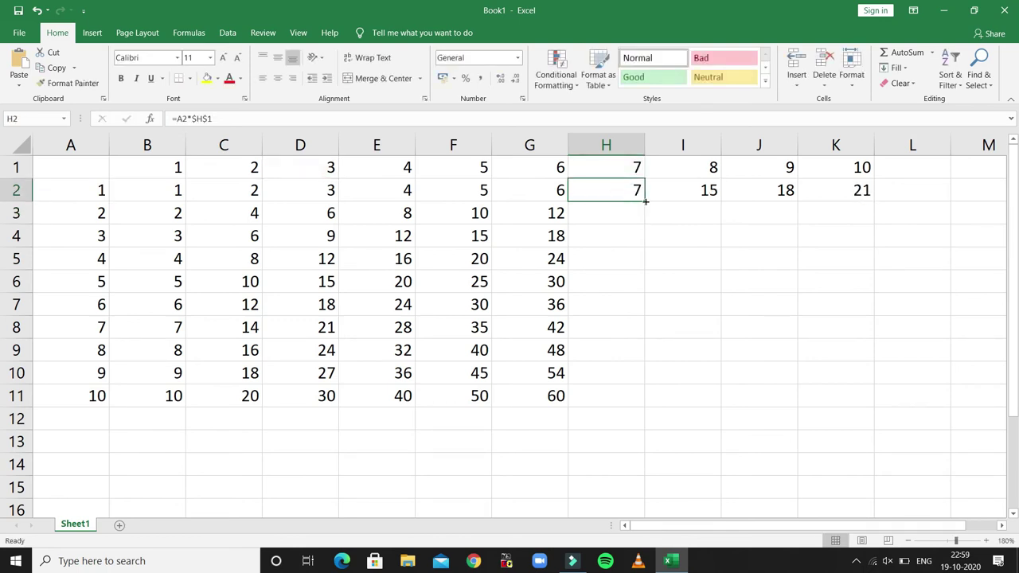
pyautogui.moveTo(645, 201); pyautogui.dragTo(642, 407)
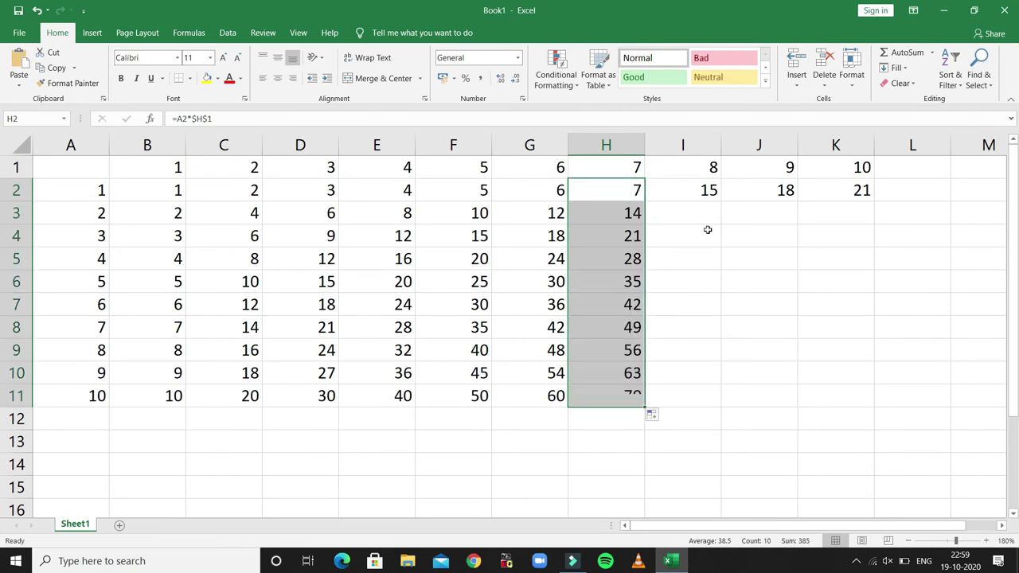
# Change the formula in cell I2 to =A2*$I$1 and fill it down to I11.
pyautogui.click(706, 189)
pyautogui.doubleClick(706, 189)
pyautogui.click(690, 189)
pyautogui.press('BackSpace')
pyautogui.write('I$1')
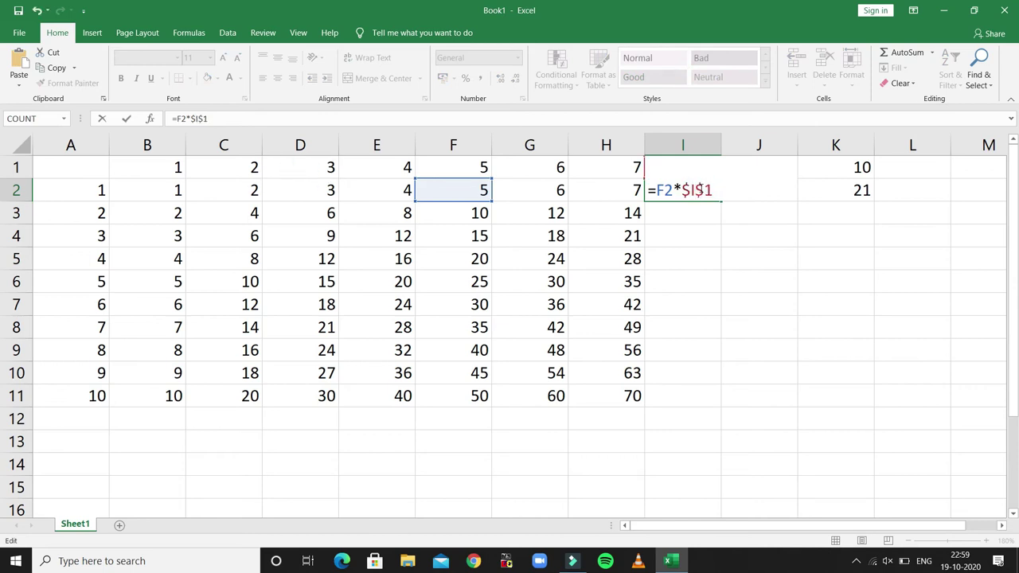
pyautogui.press('BackSpace')
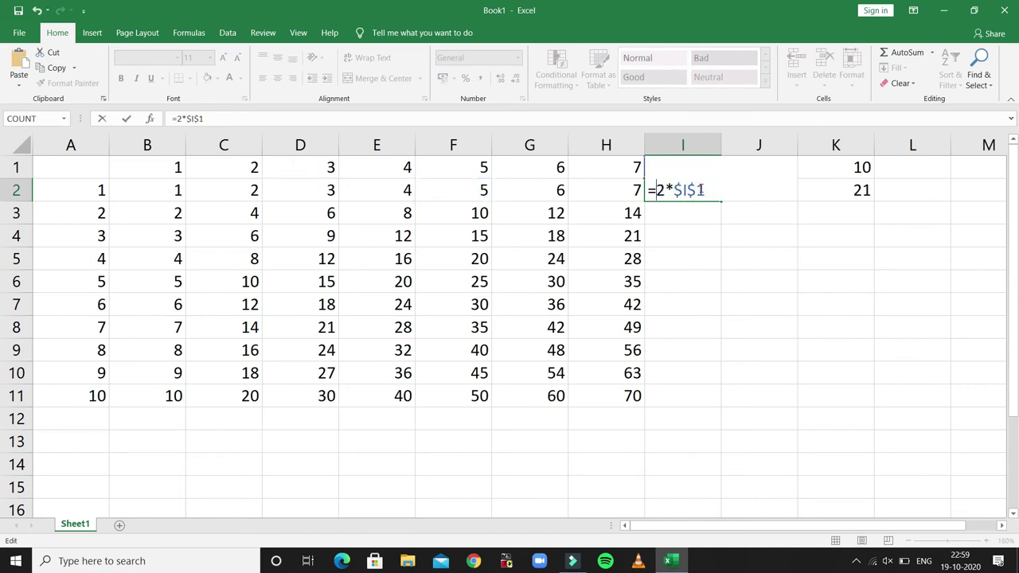
pyautogui.write('A')
pyautogui.press('Return')
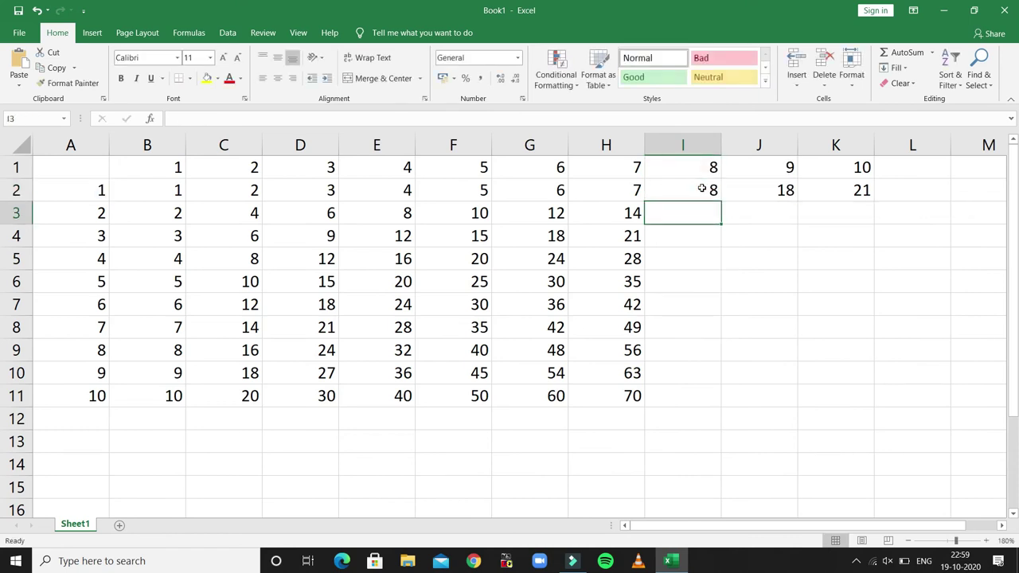
pyautogui.click(701, 188)
pyautogui.moveTo(720, 202); pyautogui.dragTo(725, 404)
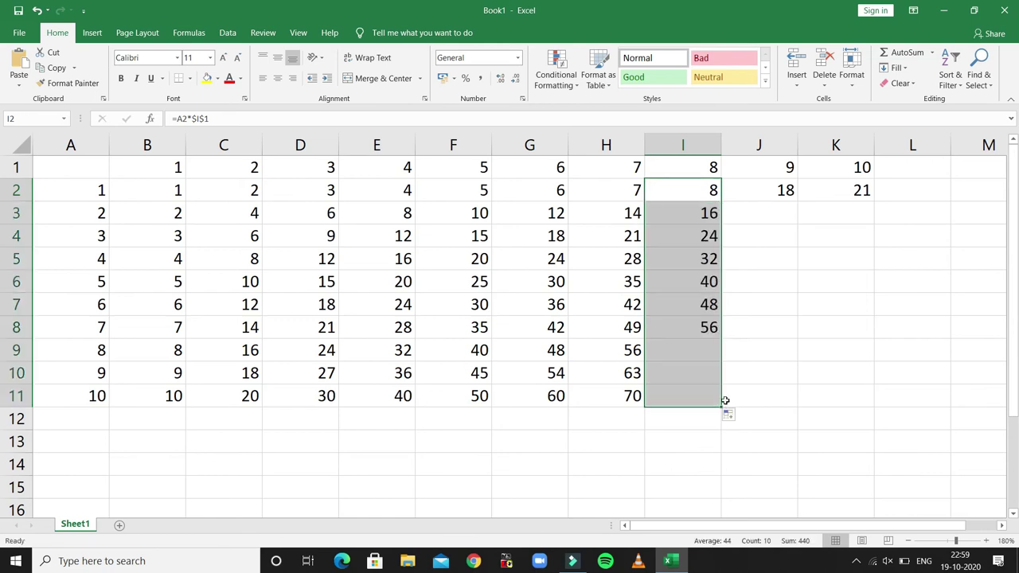
# Change the formula in cell J2 to =A2*$J$1 and fill it down to J11.
pyautogui.click(779, 190)
pyautogui.doubleClick(779, 191)
pyautogui.click(742, 190)
pyautogui.press('BackSpace')
pyautogui.write('A2*$D$')
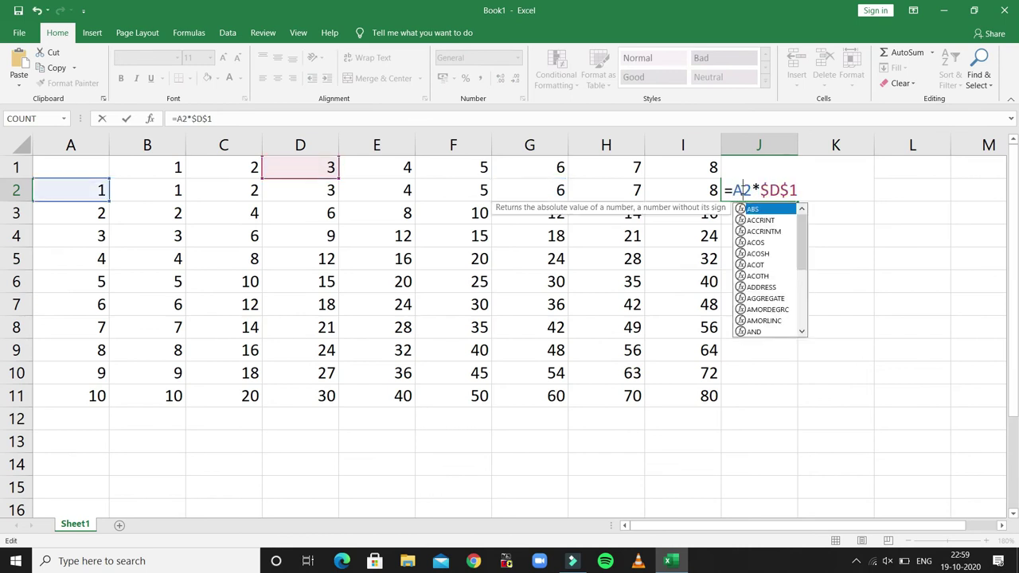
pyautogui.press('Right')
pyautogui.press('Right')
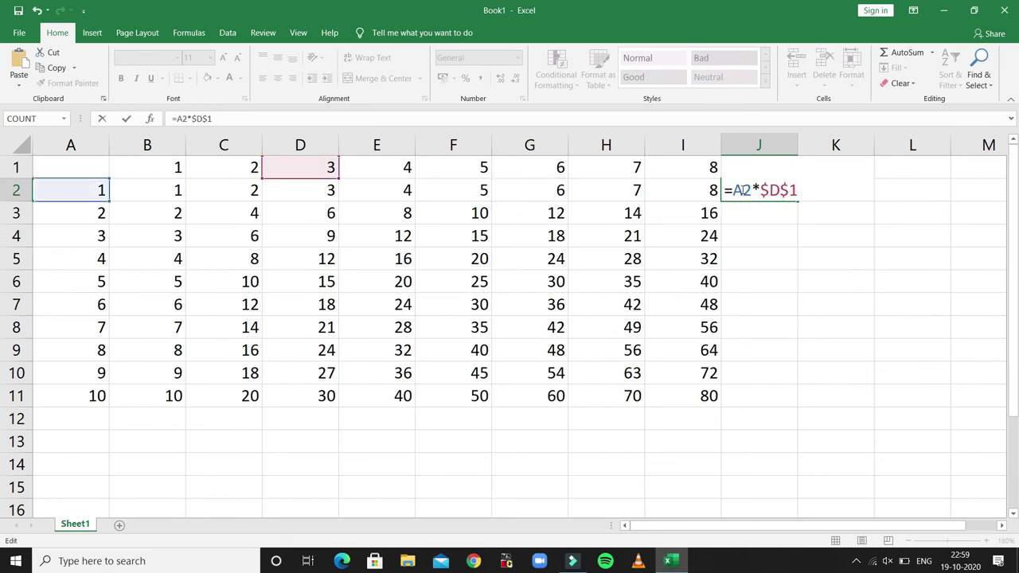
pyautogui.press('Right')
pyautogui.press('Right')
pyautogui.press('BackSpace')
pyautogui.write('J')
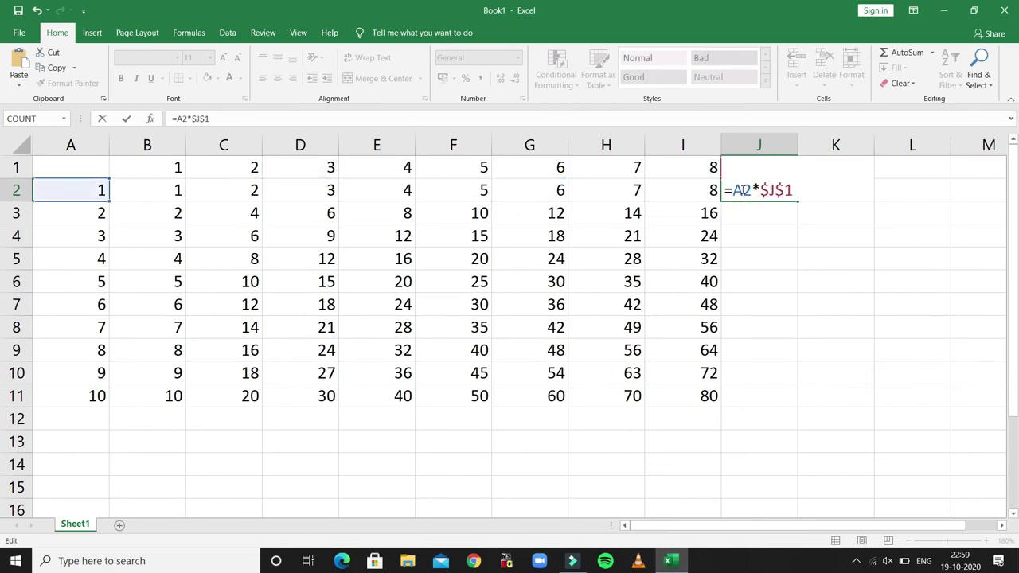
pyautogui.press('Return')
pyautogui.click(749, 190)
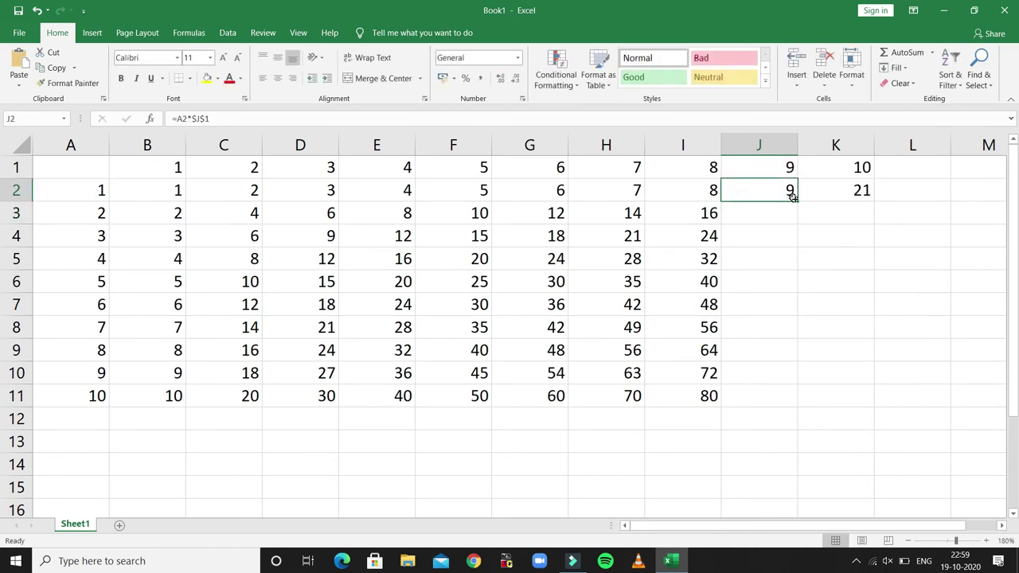
pyautogui.moveTo(795, 202); pyautogui.dragTo(801, 412)
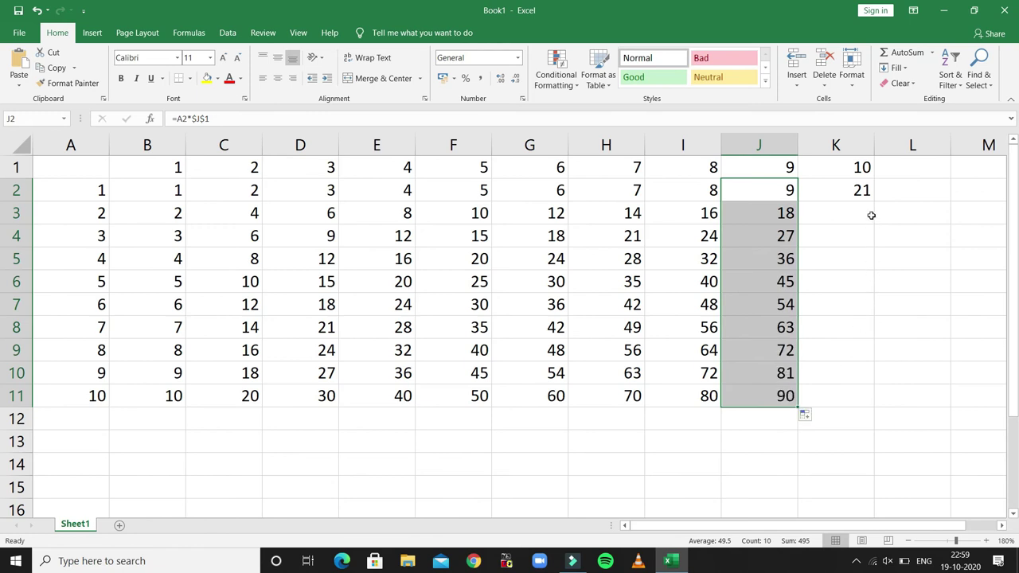
# Change the formula in cell K2 to =A2*$K$1 and fill it down to K11.
pyautogui.click(861, 191)
pyautogui.doubleClick(860, 191)
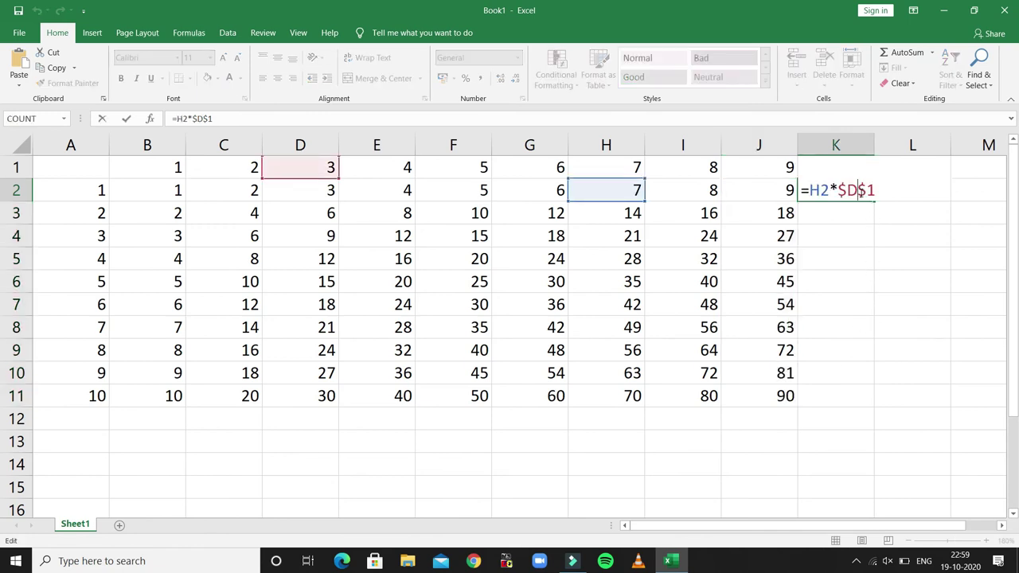
pyautogui.click(824, 191)
pyautogui.press('BackSpace')
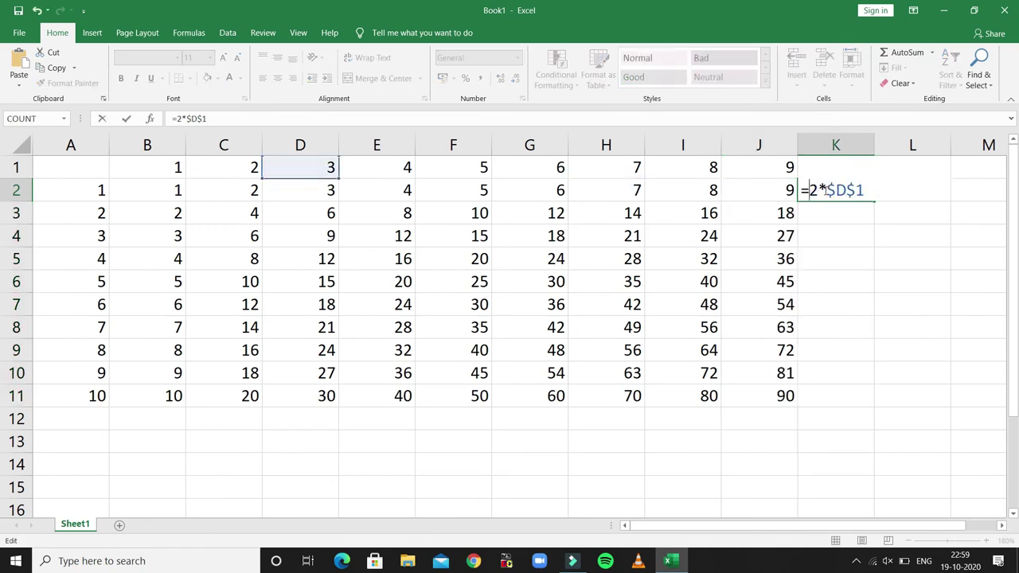
pyautogui.write('A')
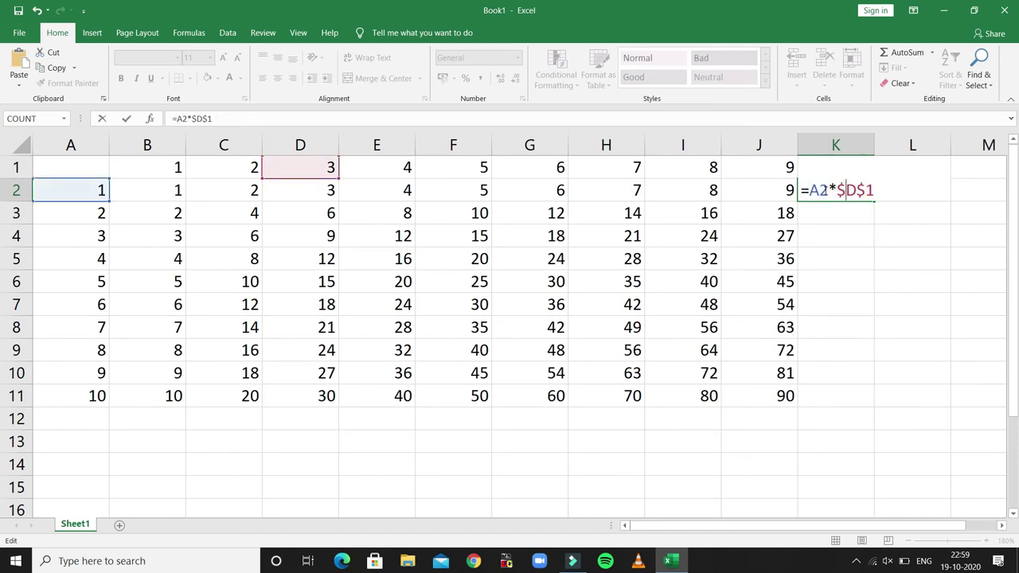
pyautogui.press('BackSpace')
pyautogui.write('K')
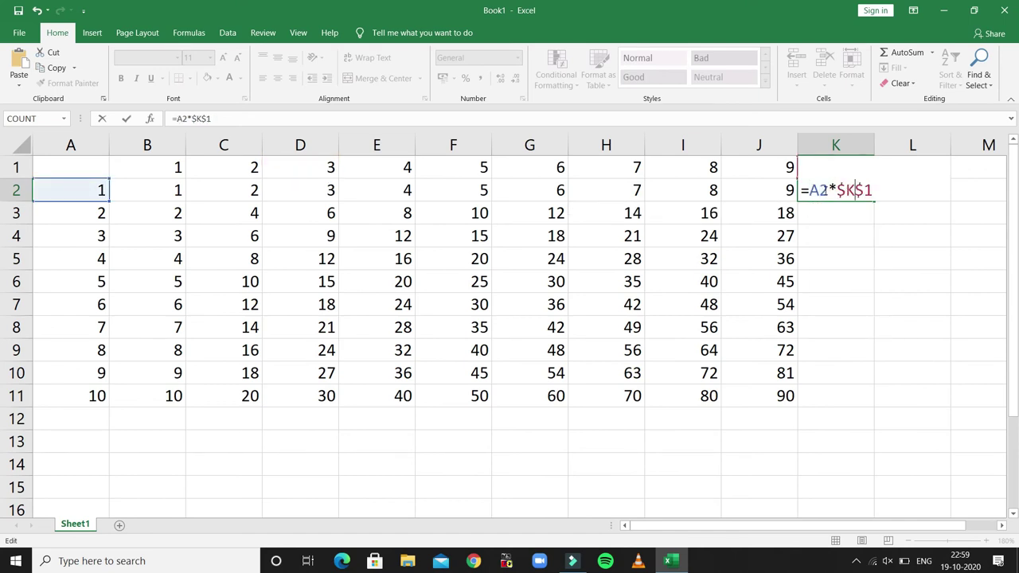
pyautogui.hotkey('ctrl', 'Return')
pyautogui.click(836, 190)
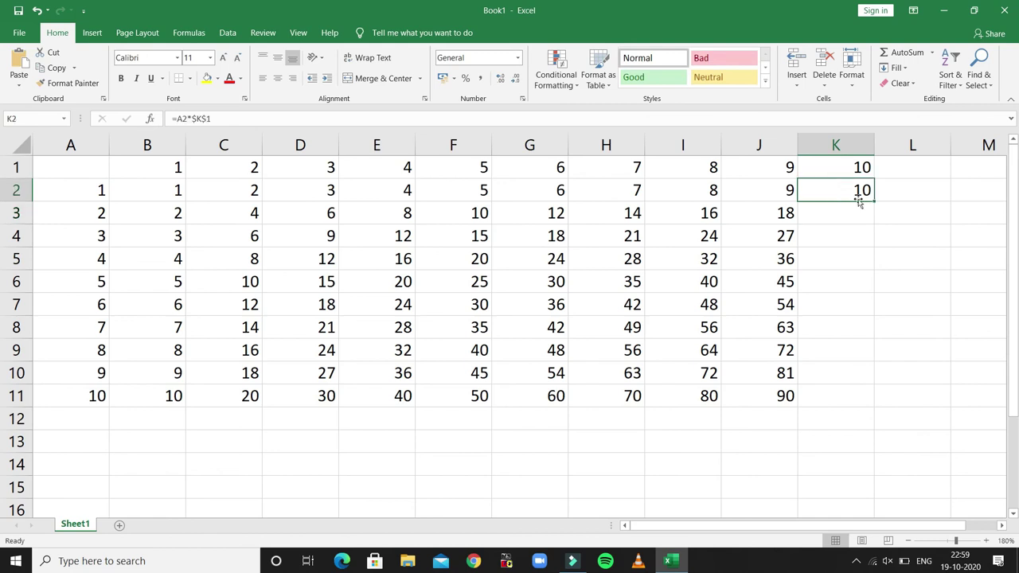
pyautogui.moveTo(873, 199); pyautogui.dragTo(858, 408)
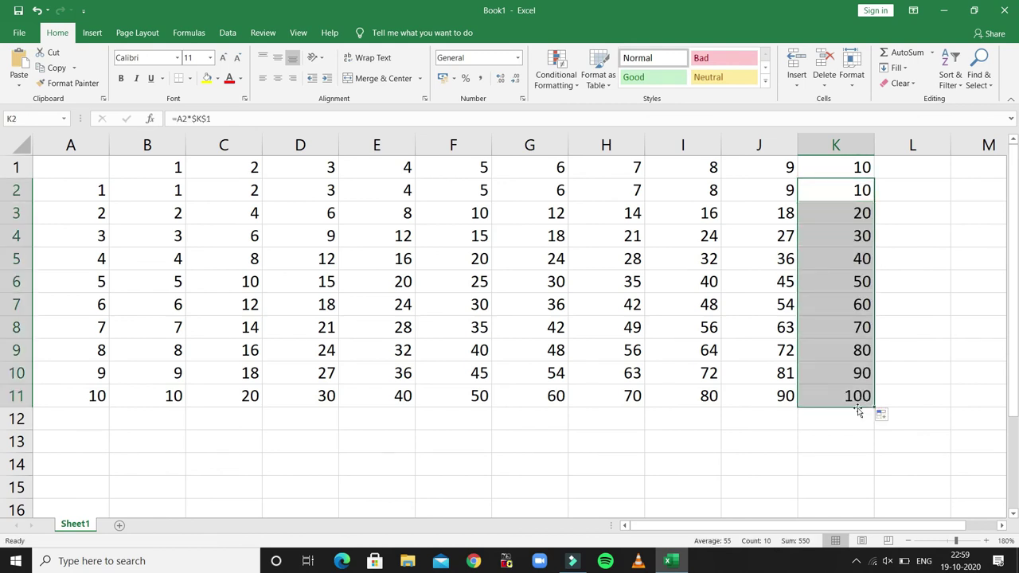
pyautogui.click(101, 194)
pyautogui.hotkey('shift', 'Down')
pyautogui.hotkey('shift', 'Down')
pyautogui.hotkey('shift', 'Down')
pyautogui.hotkey('shift', 'Down')
pyautogui.hotkey('shift', 'Down')
pyautogui.hotkey('shift', 'Down')
pyautogui.hotkey('shift', 'Down')
pyautogui.hotkey('shift', 'Down')
pyautogui.hotkey('shift', 'Down')
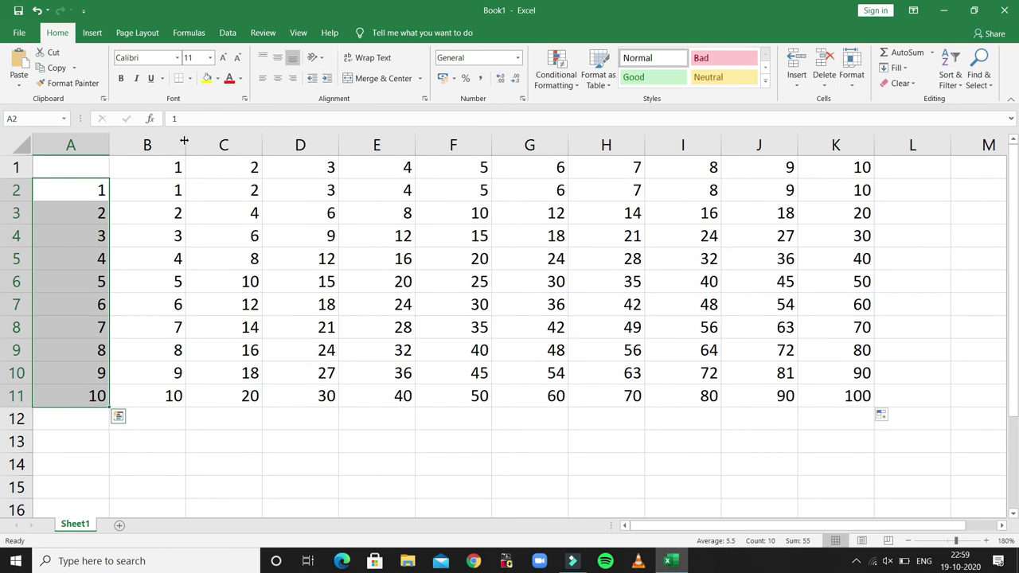
# Center the contents of the whole multiplication table, cells A1 to K11, horizontally.
pyautogui.click(103, 173)
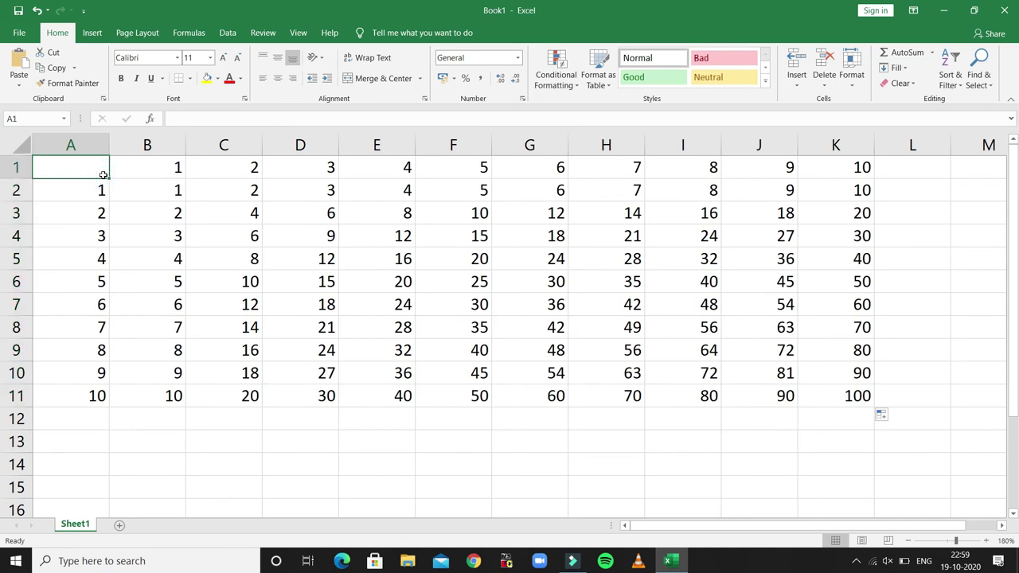
pyautogui.hotkey('shift', 'Down')
pyautogui.hotkey('shift', 'Right')
pyautogui.hotkey('shift', 'Right')
pyautogui.hotkey('shift', 'Right')
pyautogui.hotkey('shift', 'Right')
pyautogui.hotkey('shift', 'Right')
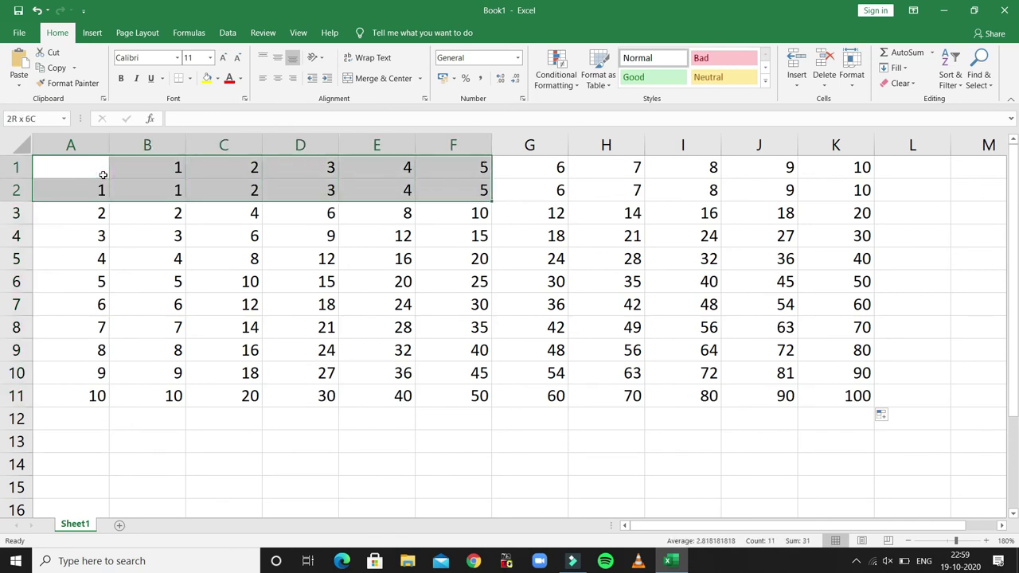
pyautogui.hotkey('shift', 'Right')
pyautogui.hotkey('shift', 'Right')
pyautogui.hotkey('shift', 'Right')
pyautogui.hotkey('shift', 'Right')
pyautogui.hotkey('shift', 'Right')
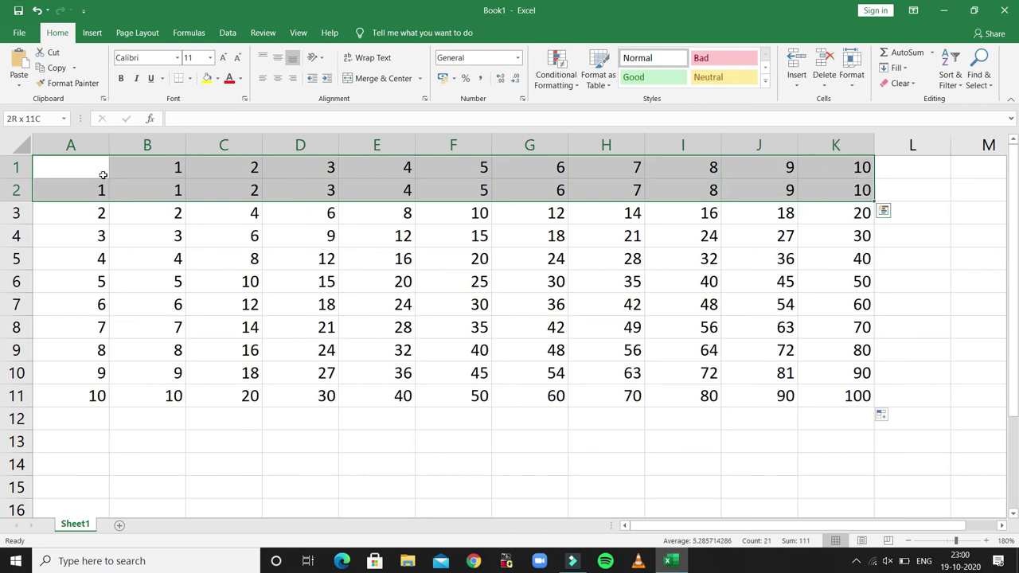
pyautogui.hotkey('shift', 'Down')
pyautogui.hotkey('shift', 'Down')
pyautogui.hotkey('shift', 'Down')
pyautogui.hotkey('shift', 'Down')
pyautogui.hotkey('shift', 'Down')
pyautogui.hotkey('shift', 'Down')
pyautogui.hotkey('shift', 'Down')
pyautogui.hotkey('shift', 'Down')
pyautogui.hotkey('shift', 'Down')
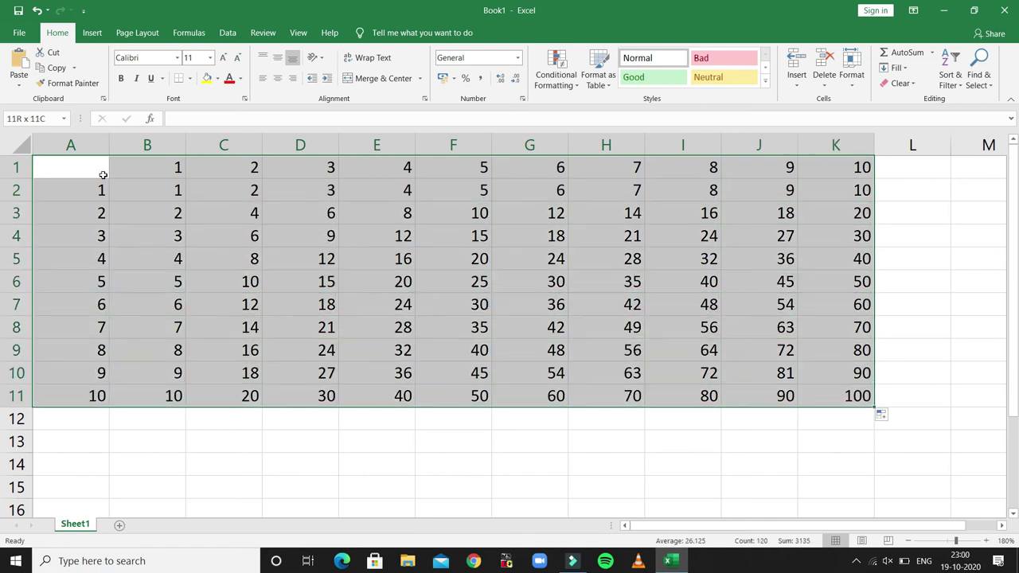
pyautogui.click(276, 78)
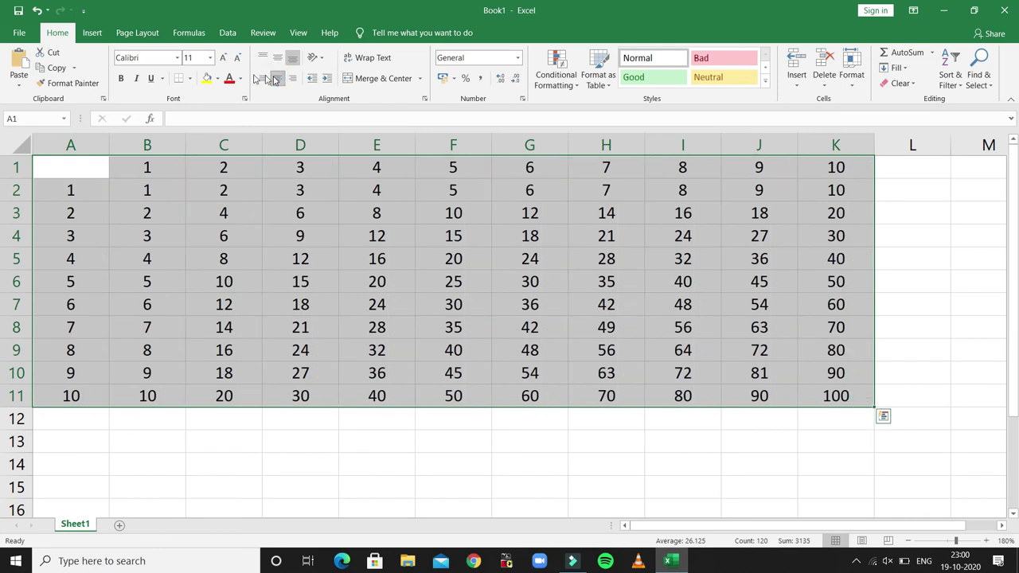
pyautogui.click(127, 432)
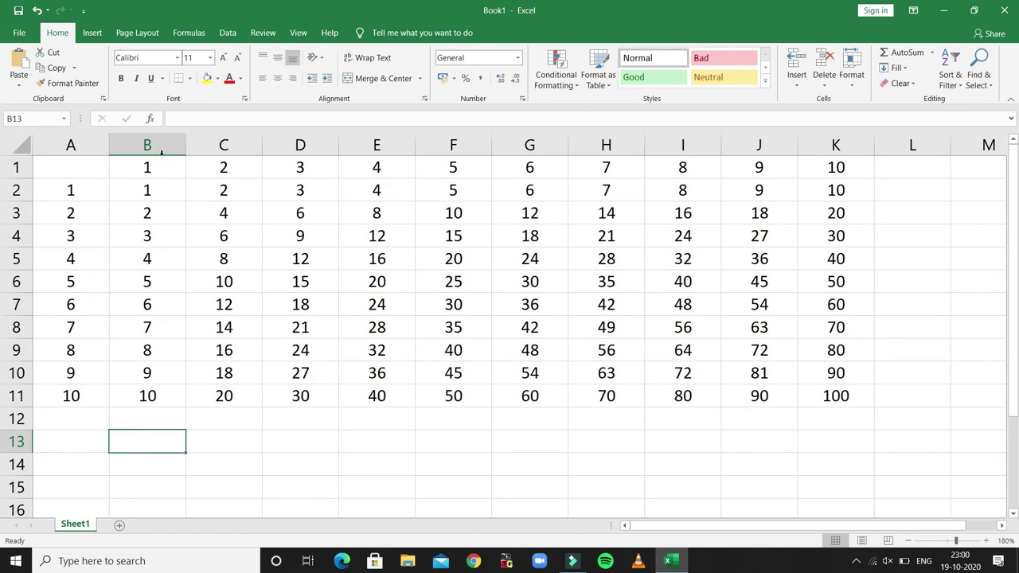
# Fill the header row cells B1 to K1 with a light gray theme color.
pyautogui.click(145, 171)
pyautogui.hotkey('shift', 'Right')
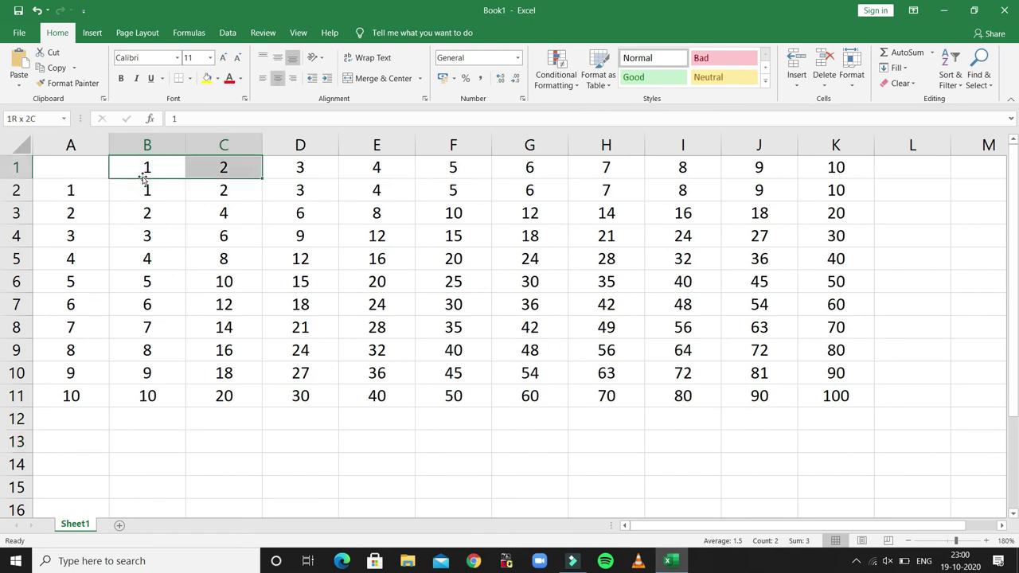
pyautogui.hotkey('shift', 'Right')
pyautogui.hotkey('shift', 'Right')
pyautogui.hotkey('shift', 'Right')
pyautogui.hotkey('shift', 'Right')
pyautogui.hotkey('shift', 'Right')
pyautogui.hotkey('shift', 'Right')
pyautogui.hotkey('shift', 'Right')
pyautogui.hotkey('shift', 'Right')
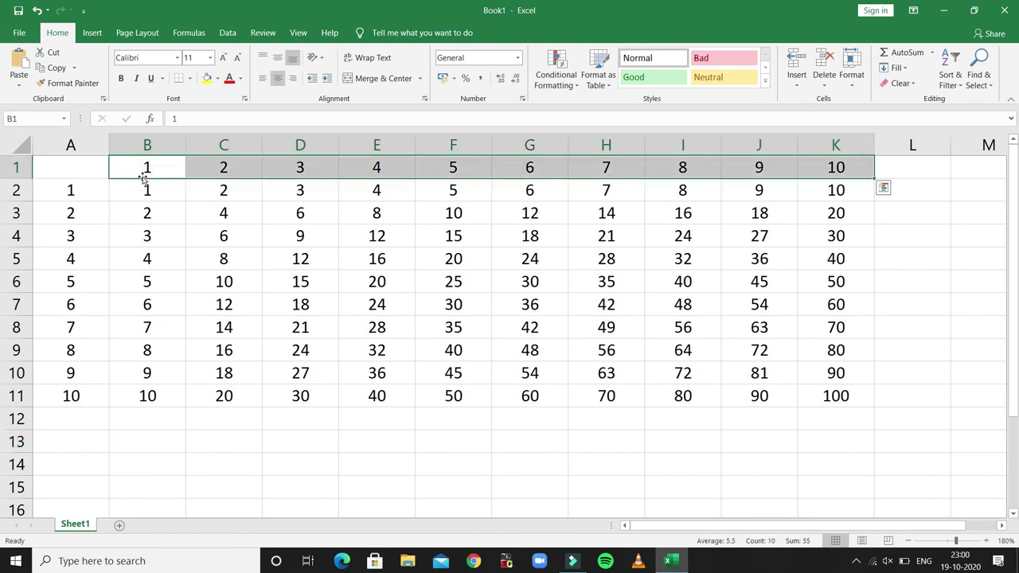
pyautogui.click(217, 78)
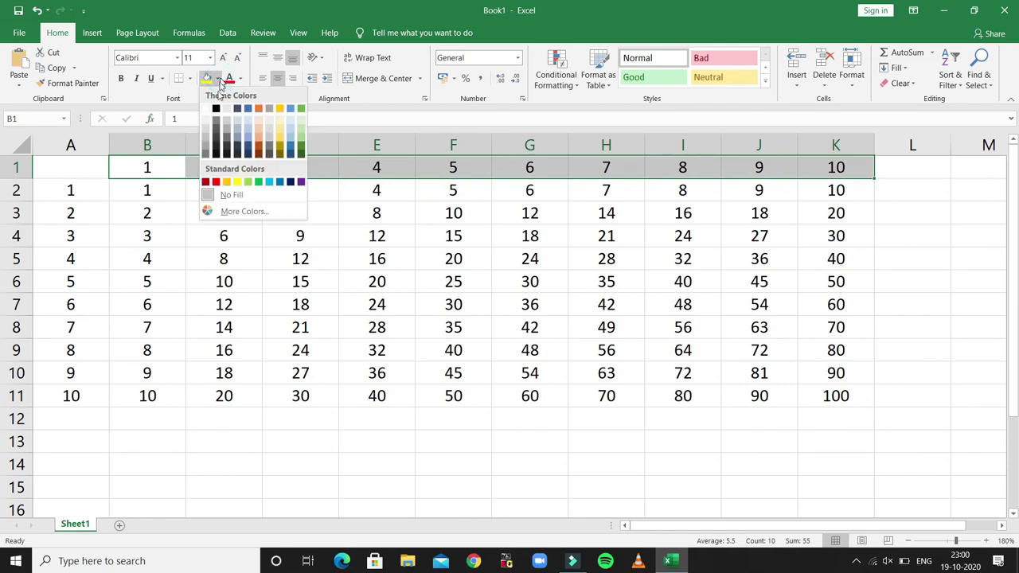
pyautogui.click(206, 128)
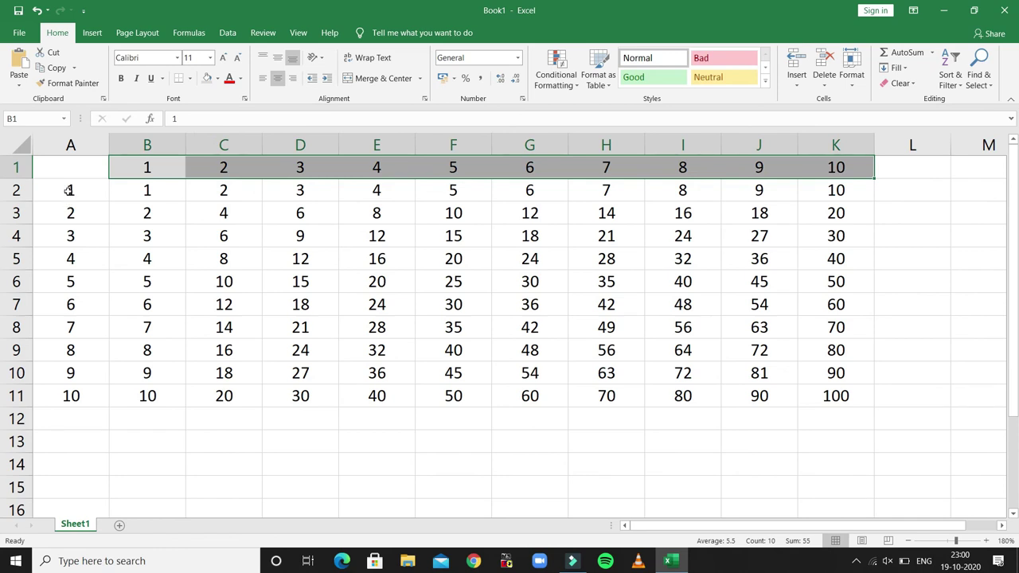
# Fill the header column cells A2 to A11 with a medium gray theme color, one shade darker than the header row.
pyautogui.click(70, 190)
pyautogui.hotkey('shift', 'Down')
pyautogui.hotkey('shift', 'Down')
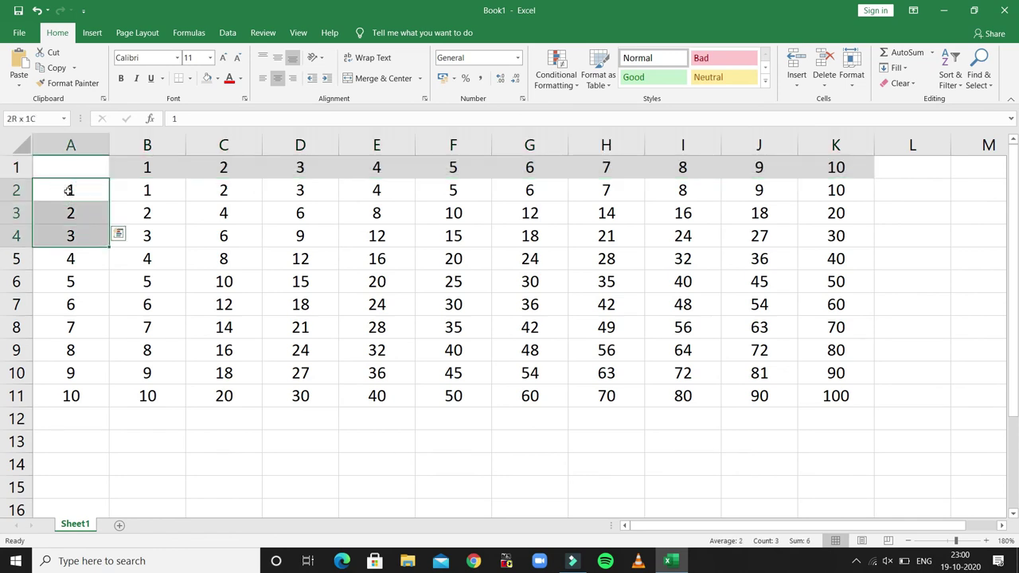
pyautogui.hotkey('shift', 'Down')
pyautogui.hotkey('shift', 'Down')
pyautogui.hotkey('shift', 'Down')
pyautogui.hotkey('shift', 'Down')
pyautogui.hotkey('shift', 'Down')
pyautogui.hotkey('shift', 'Down')
pyautogui.hotkey('shift', 'Down')
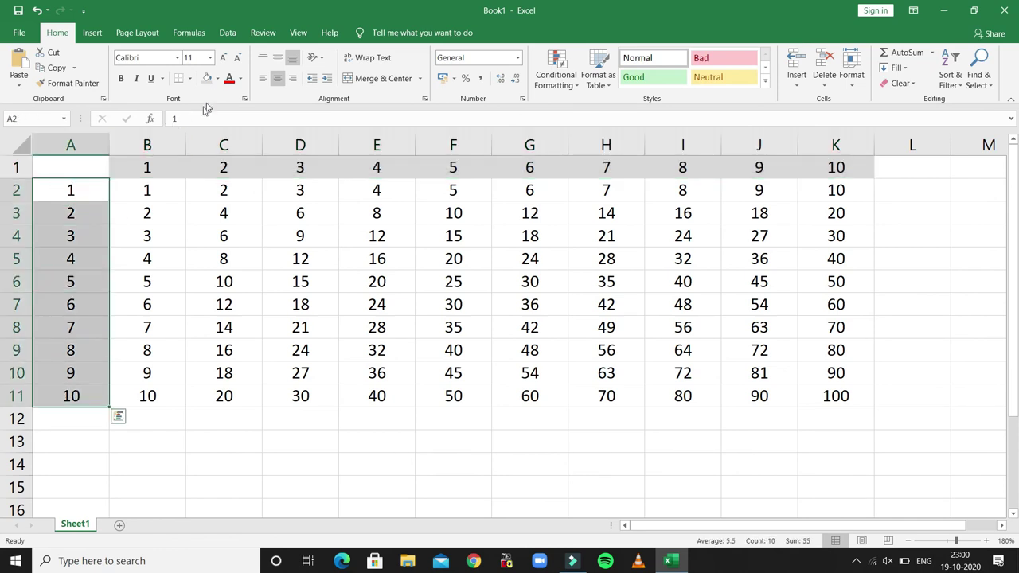
pyautogui.click(217, 78)
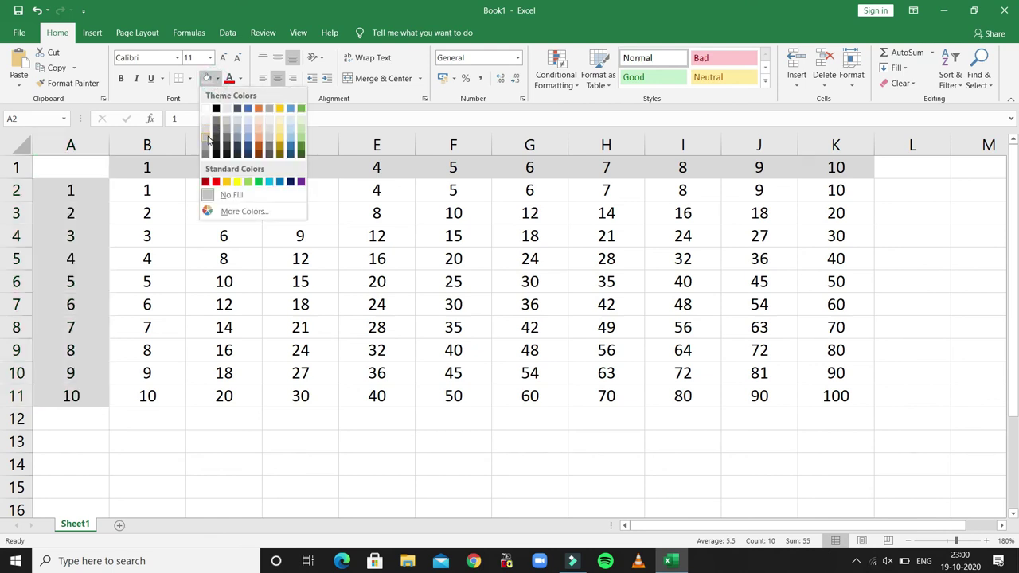
pyautogui.click(206, 143)
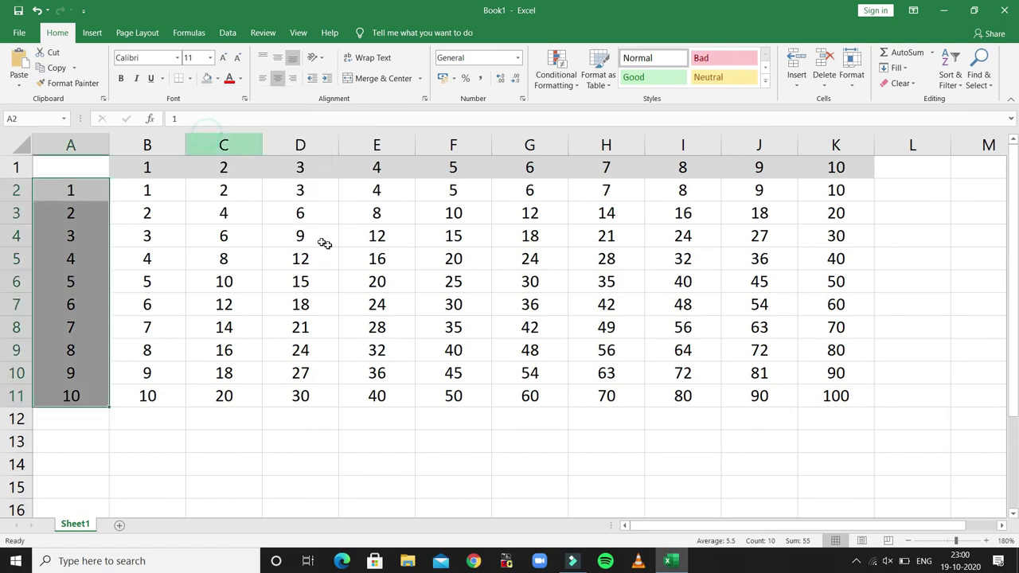
# Fill the product cells B2 to K11 with the theme color Orange, Accent 2, Lighter 40%.
pyautogui.click(846, 396)
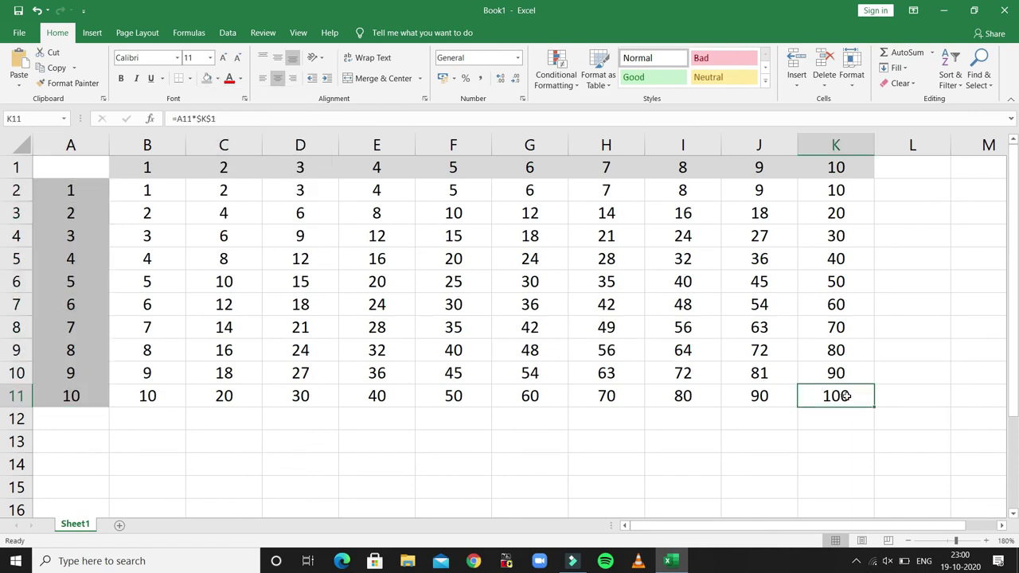
pyautogui.hotkey('shift', 'Up')
pyautogui.hotkey('shift', 'Up')
pyautogui.hotkey('shift', 'Up')
pyautogui.hotkey('shift', 'Up')
pyautogui.hotkey('shift', 'Up')
pyautogui.hotkey('shift', 'Up')
pyautogui.hotkey('shift', 'Up')
pyautogui.hotkey('shift', 'Up')
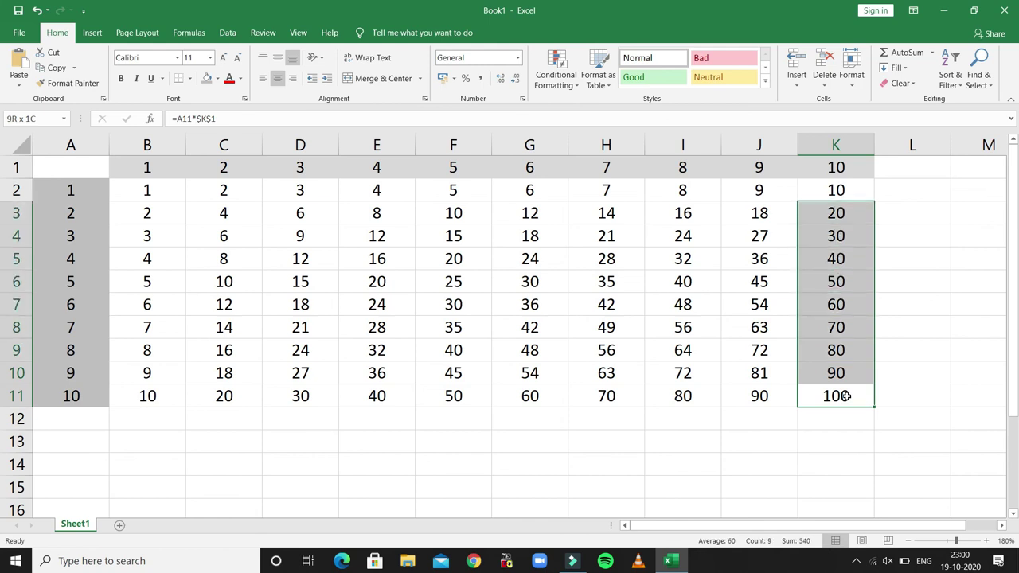
pyautogui.hotkey('shift', 'Up')
pyautogui.hotkey('shift', 'Left')
pyautogui.hotkey('shift', 'Left')
pyautogui.hotkey('shift', 'Left')
pyautogui.hotkey('shift', 'Left')
pyautogui.hotkey('shift', 'Left')
pyautogui.hotkey('shift', 'Left')
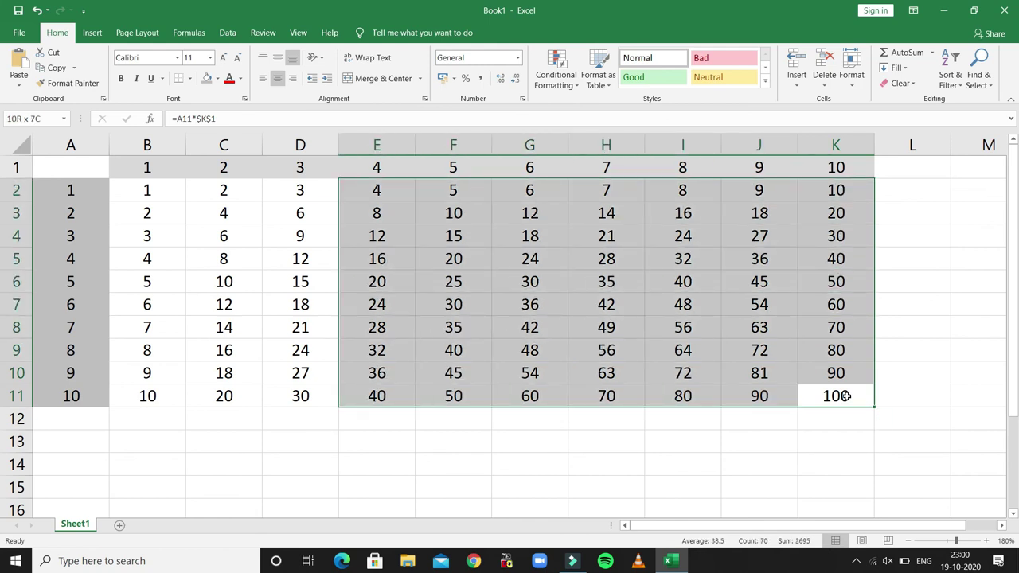
pyautogui.hotkey('shift', 'Left')
pyautogui.hotkey('shift', 'Left')
pyautogui.hotkey('shift', 'Left')
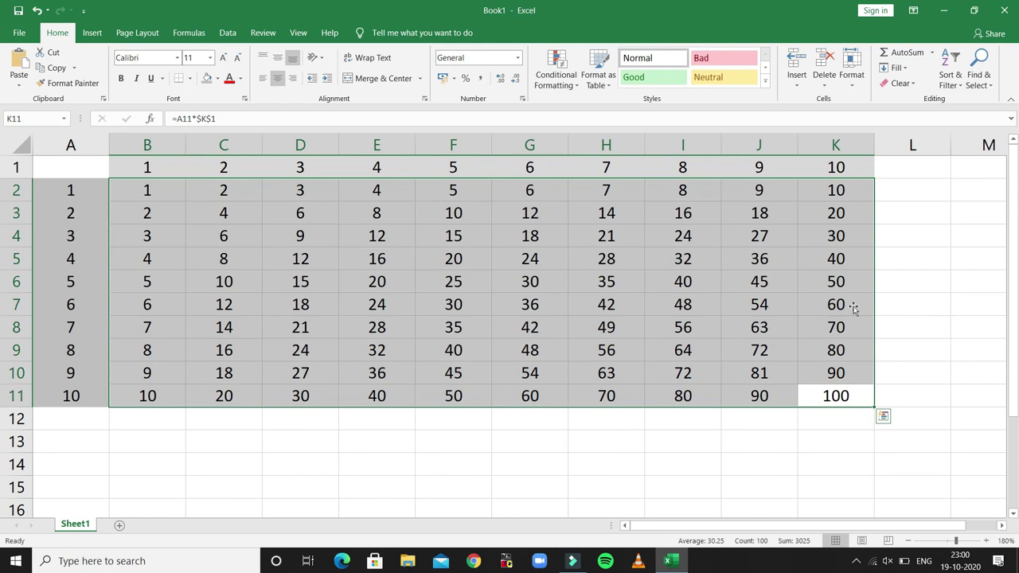
pyautogui.click(218, 78)
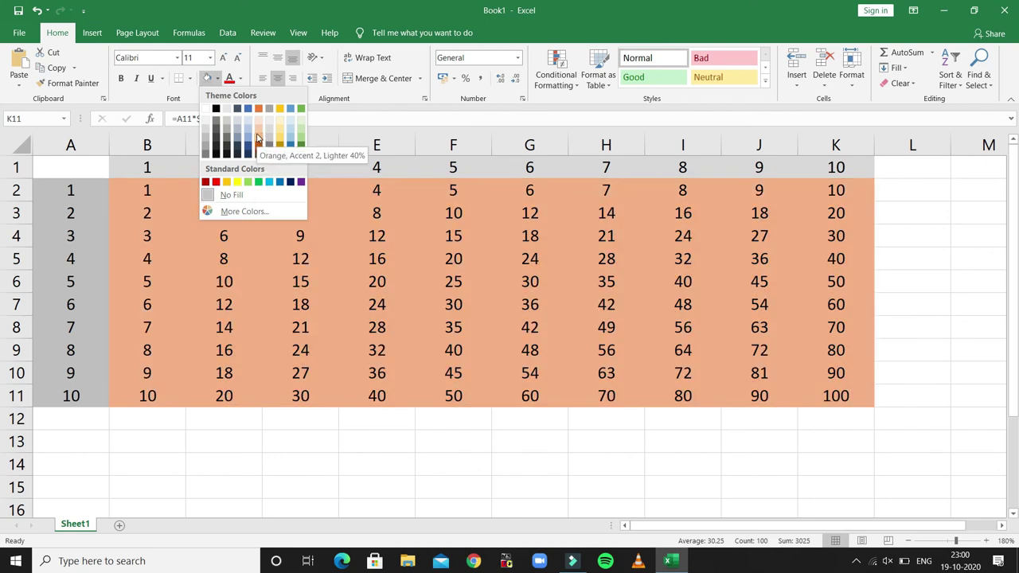
pyautogui.click(258, 132)
pyautogui.click(215, 444)
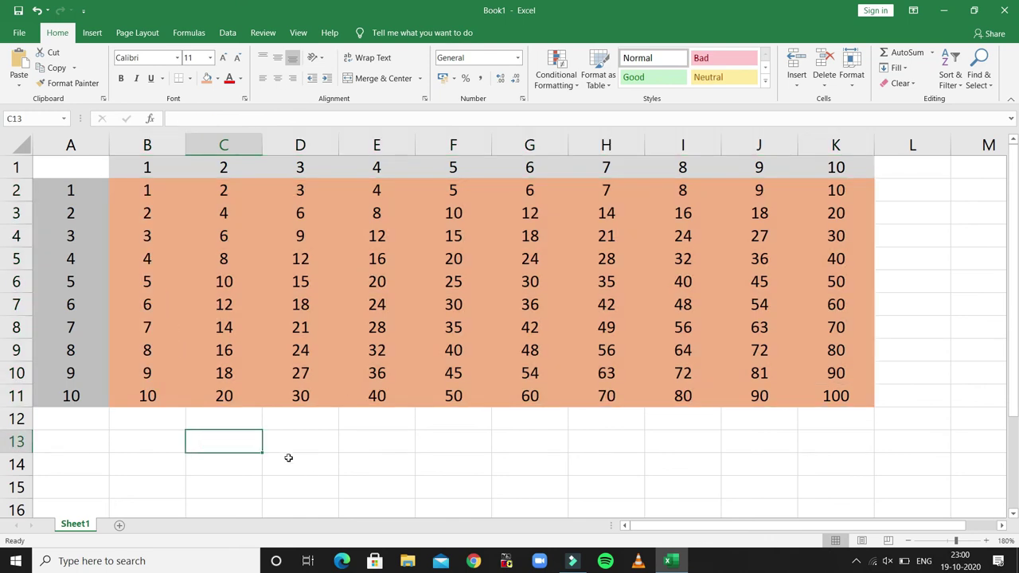
pyautogui.moveTo(290, 447); pyautogui.dragTo(606, 443)
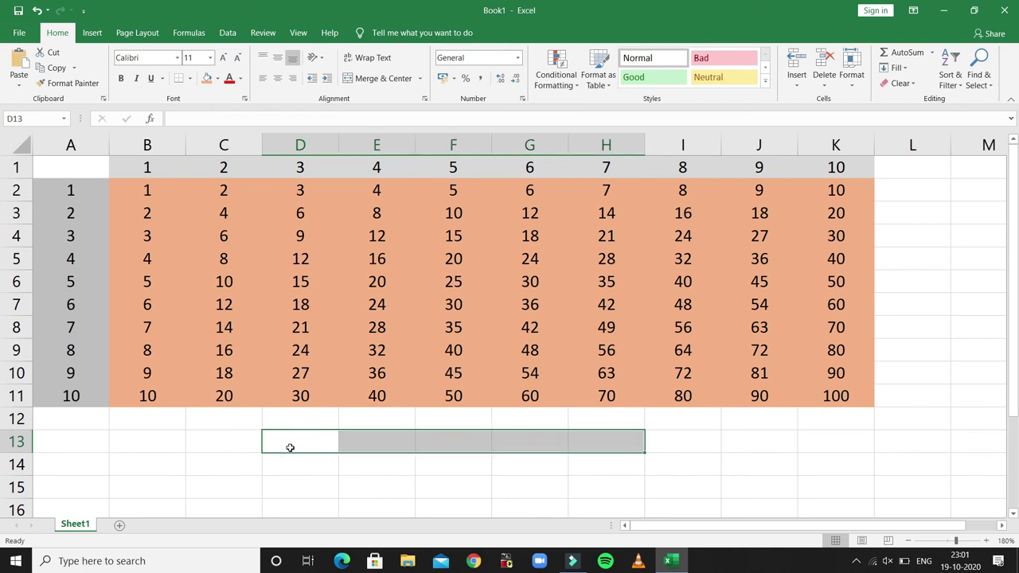
pyautogui.click(244, 493)
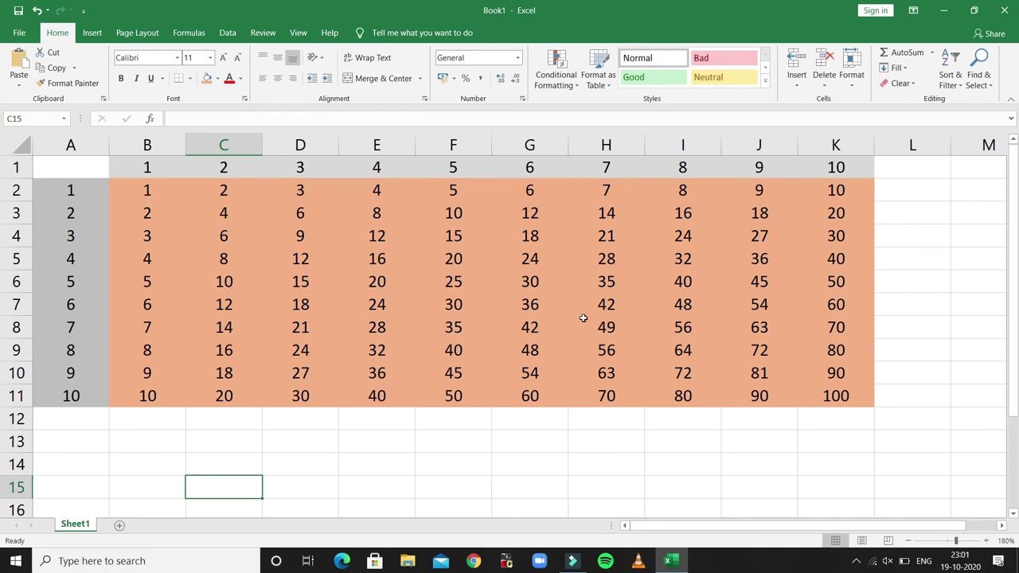
# Apply All Borders to the whole multiplication table, cells A1 to K11.
pyautogui.click(858, 404)
pyautogui.hotkey('shift', 'Left')
pyautogui.hotkey('shift', 'Left')
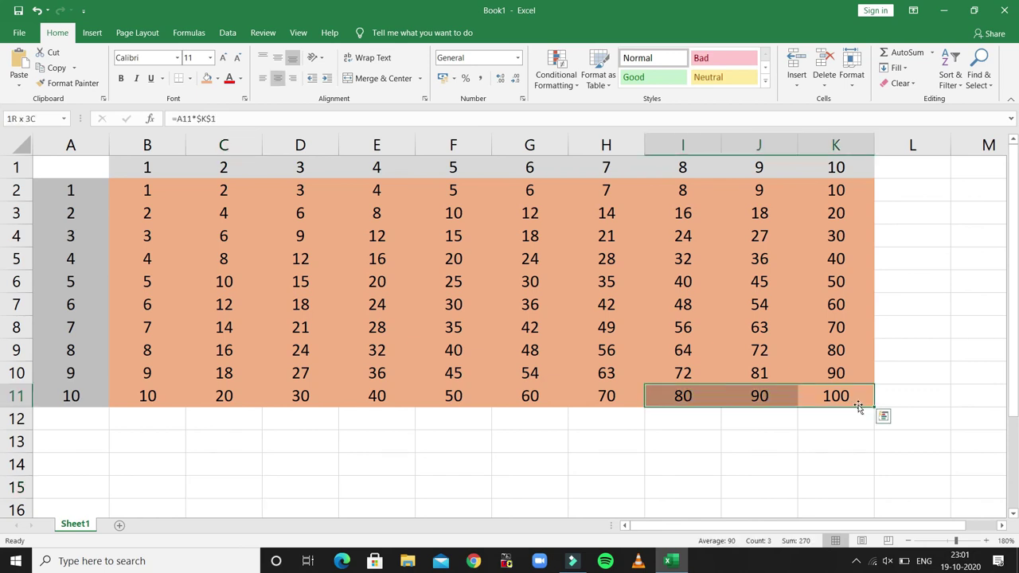
pyautogui.hotkey('shift', 'Left')
pyautogui.hotkey('shift', 'Left')
pyautogui.hotkey('shift', 'Left')
pyautogui.hotkey('shift', 'Left')
pyautogui.hotkey('shift', 'Left')
pyautogui.hotkey('shift', 'Left')
pyautogui.hotkey('shift', 'Left')
pyautogui.hotkey('shift', 'Left')
pyautogui.hotkey('shift', 'Up')
pyautogui.hotkey('shift', 'Up')
pyautogui.hotkey('shift', 'Up')
pyautogui.hotkey('shift', 'Up')
pyautogui.hotkey('shift', 'Up')
pyautogui.hotkey('shift', 'Up')
pyautogui.hotkey('shift', 'Up')
pyautogui.hotkey('shift', 'Up')
pyautogui.hotkey('shift', 'Up')
pyautogui.hotkey('shift', 'Up')
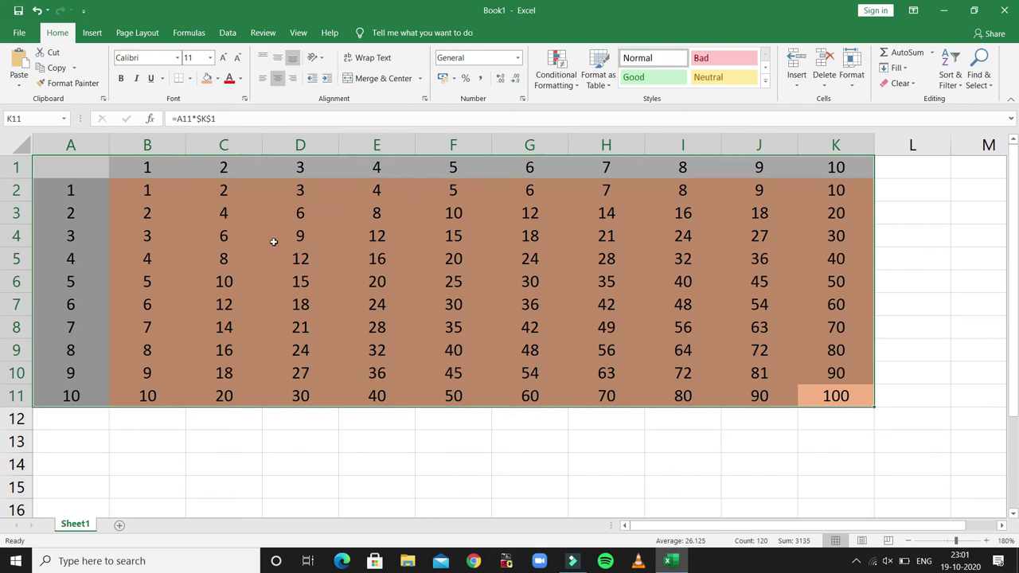
pyautogui.click(189, 78)
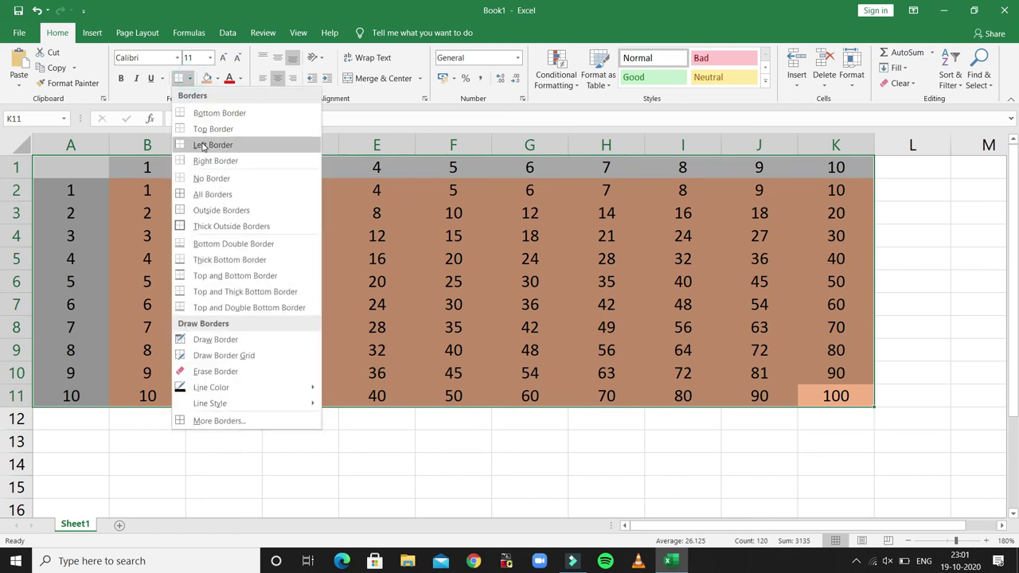
pyautogui.click(208, 195)
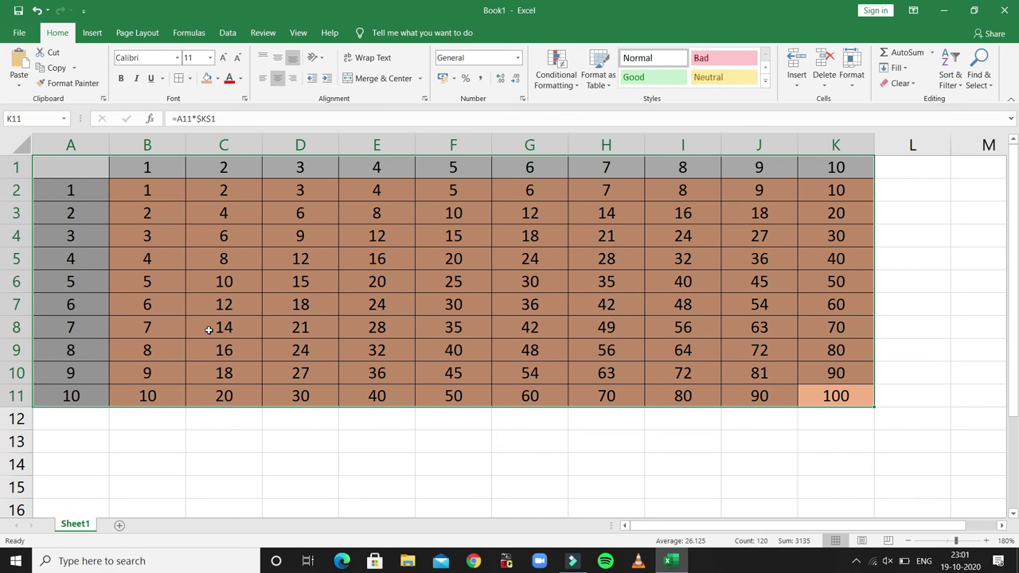
pyautogui.click(199, 441)
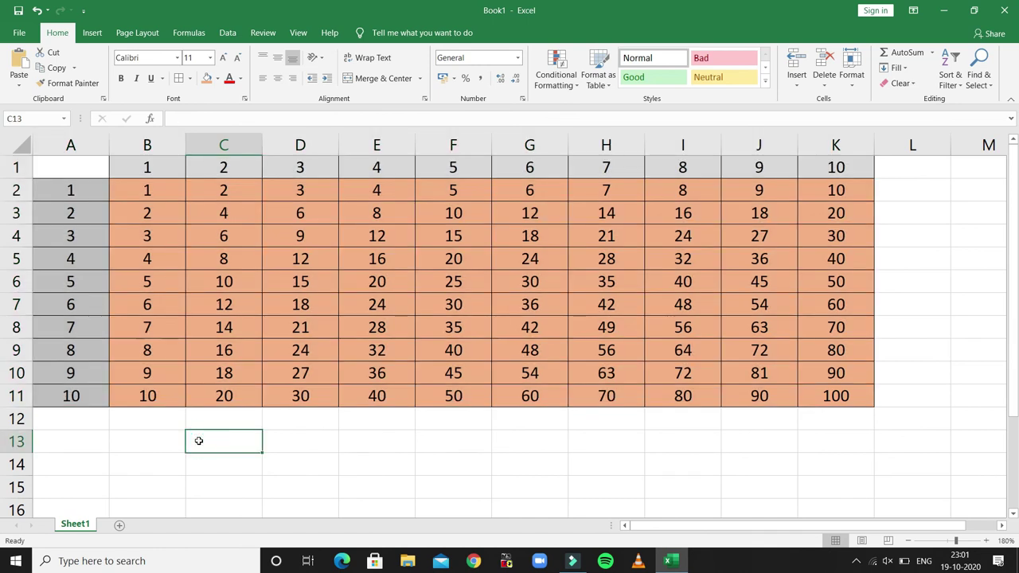